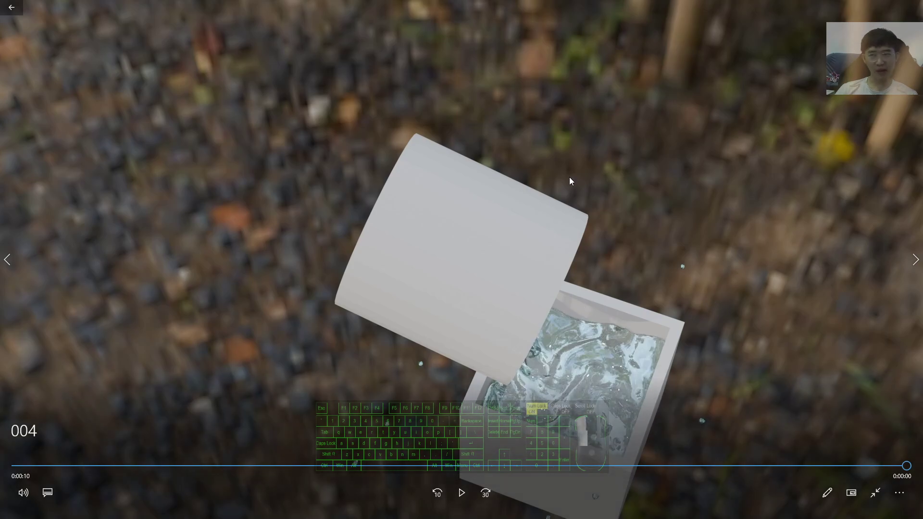
- Close the rendered clip and play the finished liquid simulation, pausing at frame 136
{"action": "key", "text": "alt+F4"}
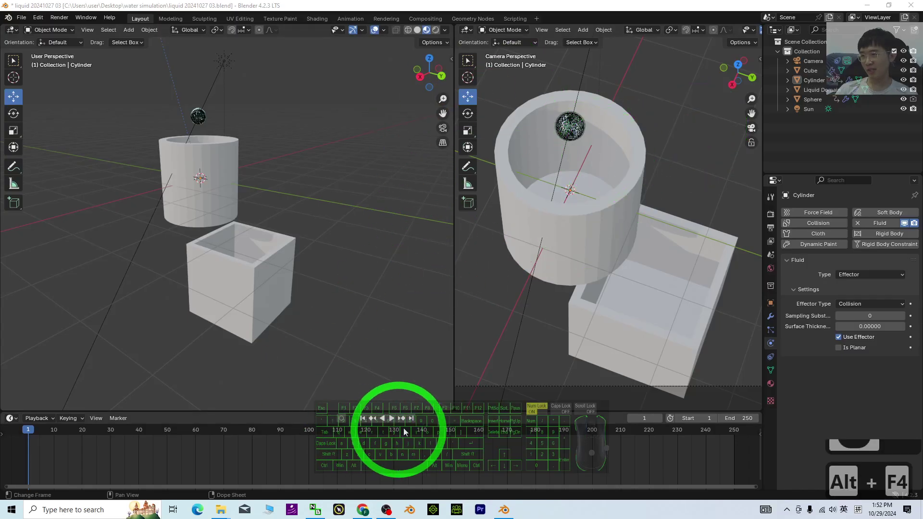
{"action": "left_click", "coordinate": [391, 419]}
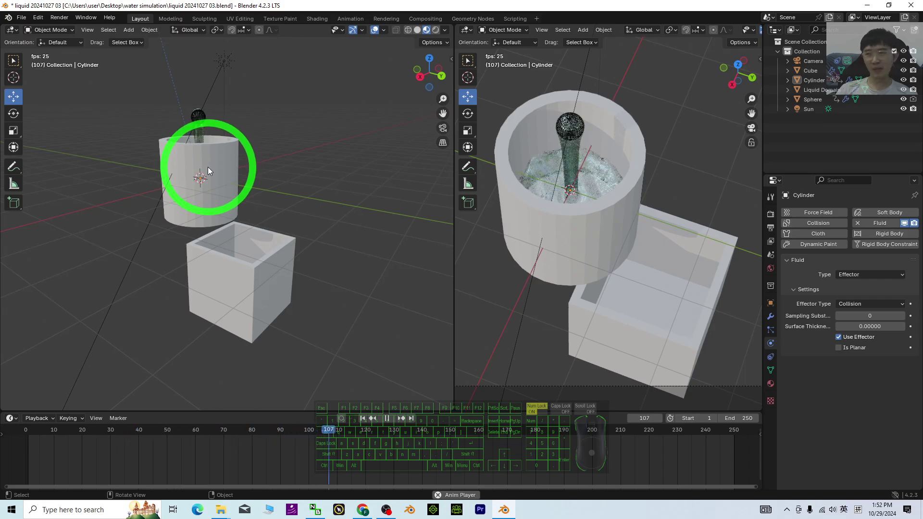
{"action": "left_click", "coordinate": [387, 418]}
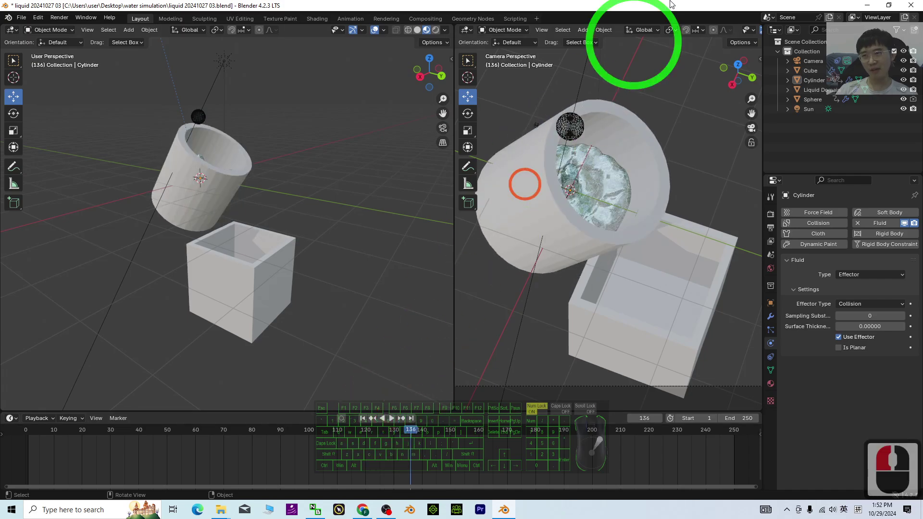
- Close the finished liquid project without saving and close the open folder windows
{"action": "left_click", "coordinate": [906, 8]}
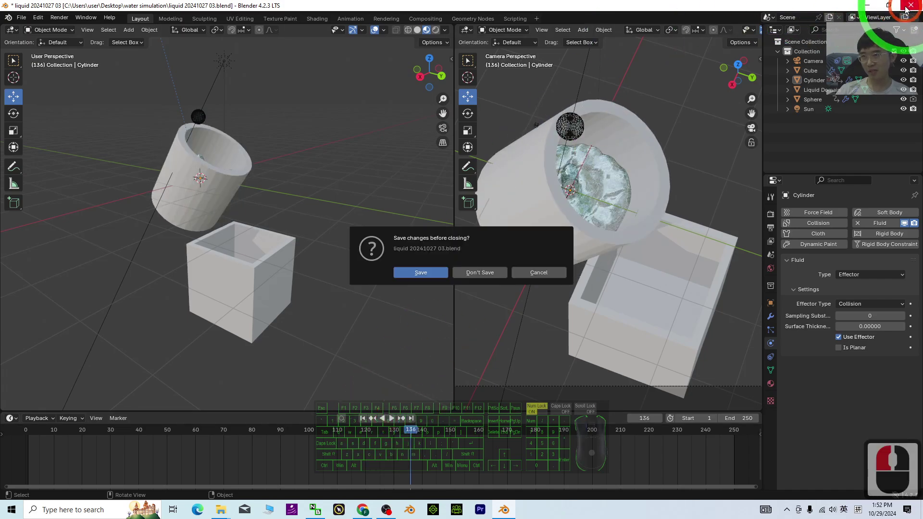
{"action": "left_click", "coordinate": [473, 273]}
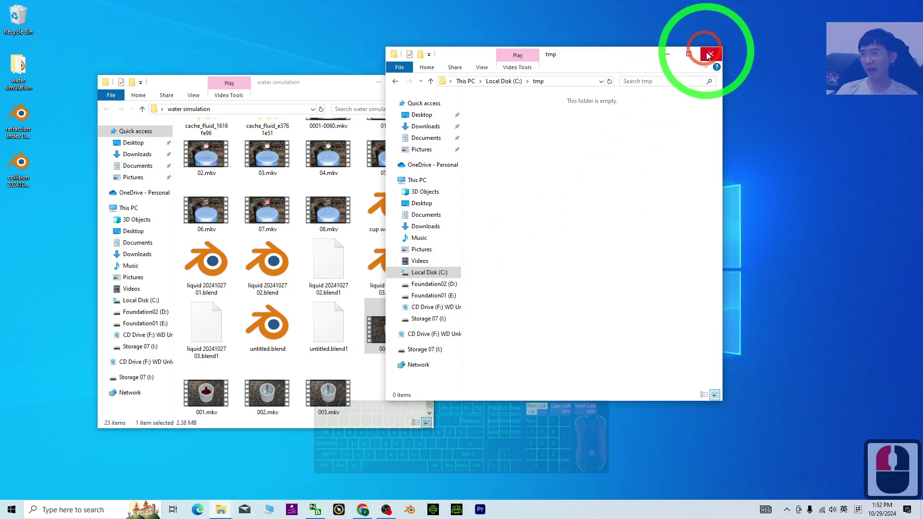
{"action": "double_click", "coordinate": [693, 57]}
{"action": "left_click", "coordinate": [424, 83]}
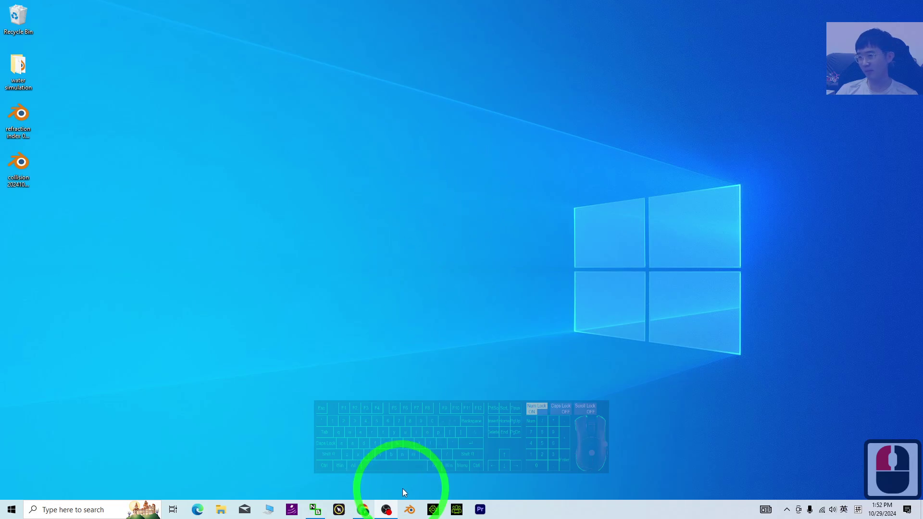
- Start a new Blender scene and delete the default cube, camera and light
{"action": "left_click", "coordinate": [411, 510]}
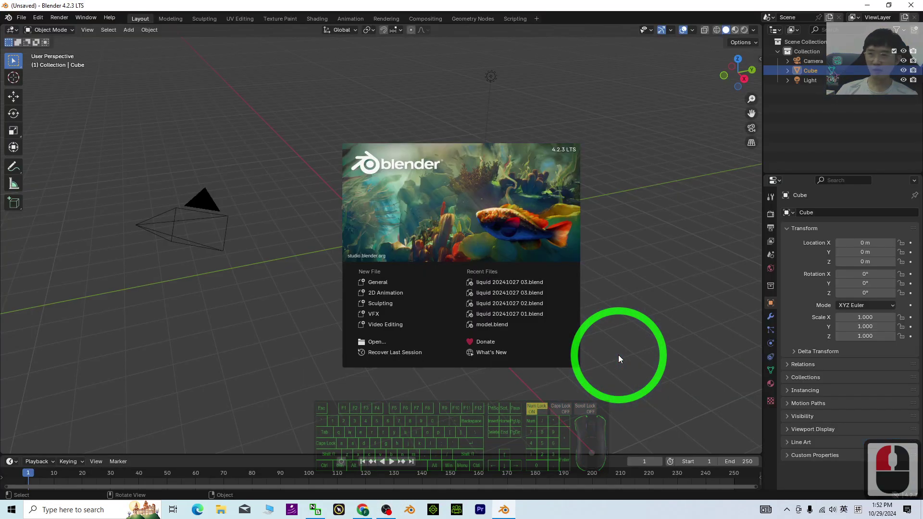
{"action": "left_click", "coordinate": [216, 310]}
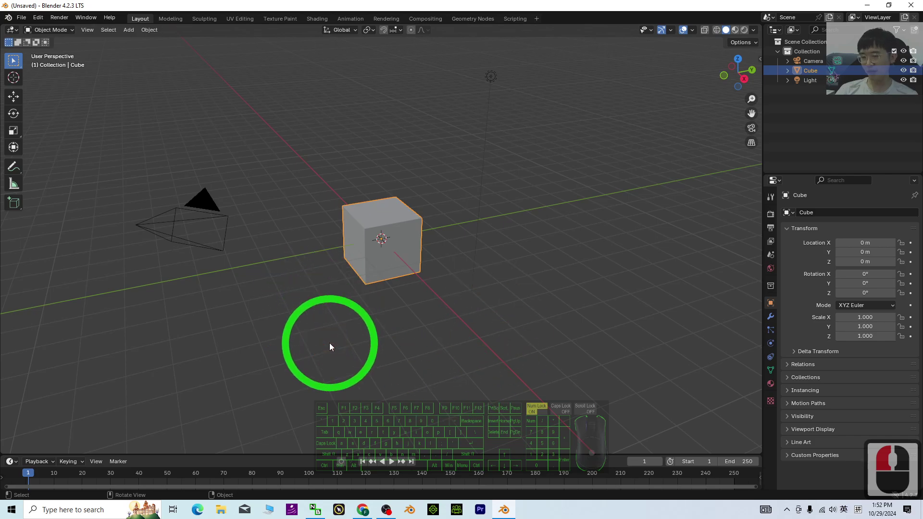
{"action": "key", "text": "a"}
{"action": "key", "text": "Delete"}
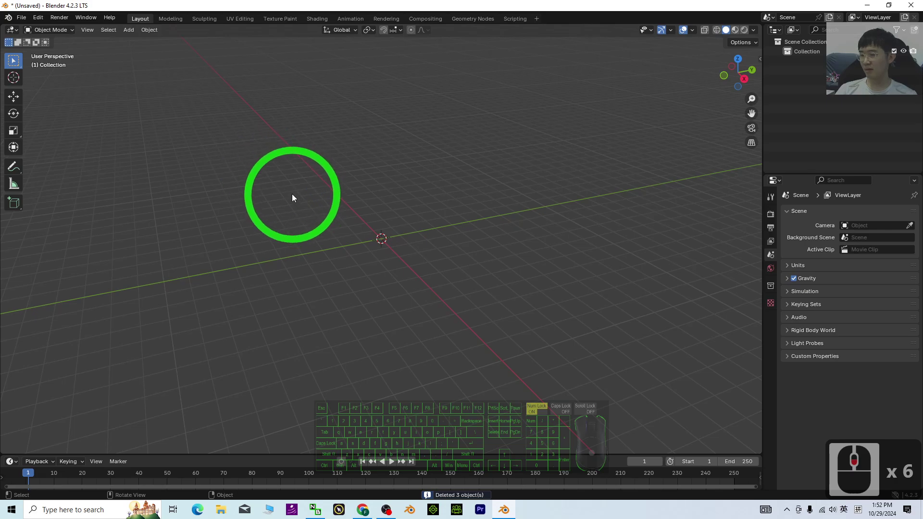
- Add a cylinder mesh at the origin and raise it along Z to about 3.77 m
{"action": "left_click", "coordinate": [128, 30]}
{"action": "left_click", "coordinate": [142, 41]}
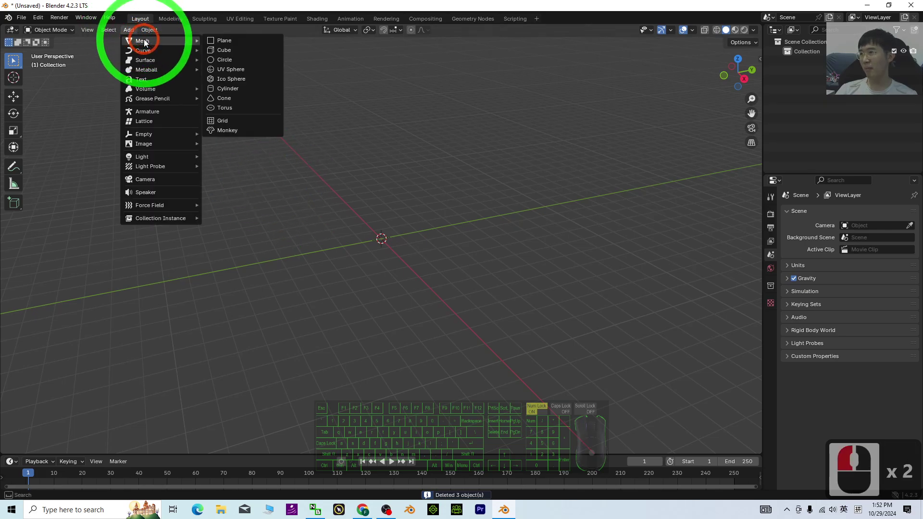
{"action": "left_click", "coordinate": [228, 89]}
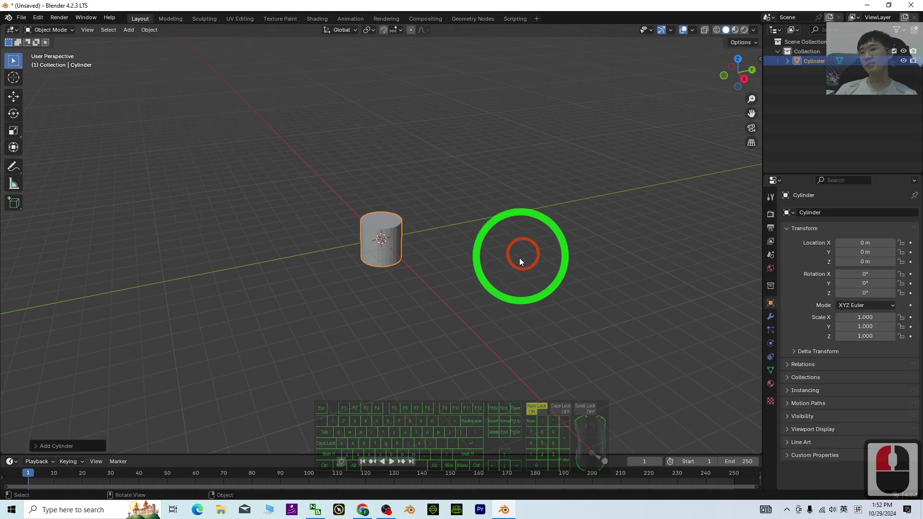
{"action": "scroll", "coordinate": [520, 257], "scroll_direction": "up", "scroll_amount": 3}
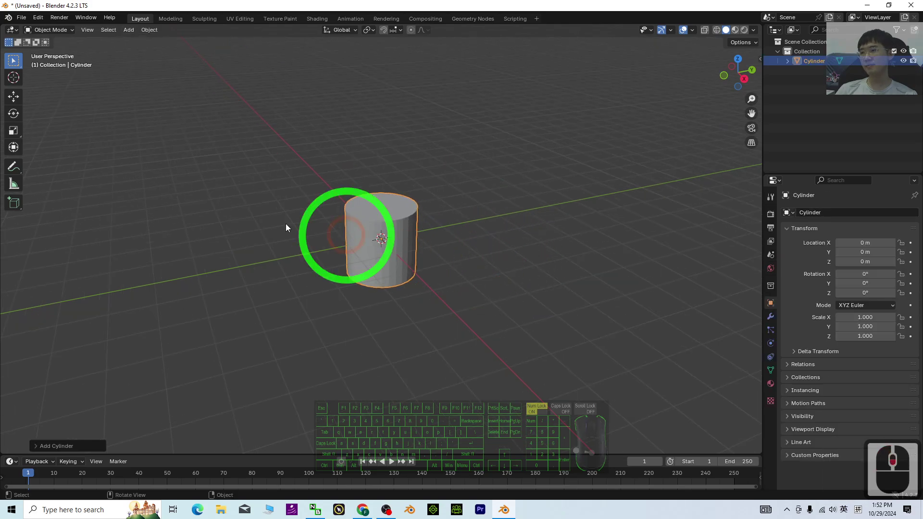
{"action": "left_click", "coordinate": [28, 103]}
{"action": "left_click_drag", "start_coordinate": [382, 205], "coordinate": [384, 103]}
{"action": "scroll", "coordinate": [466, 154], "scroll_direction": "down", "scroll_amount": 3}
{"action": "scroll", "coordinate": [498, 210], "scroll_direction": "up", "scroll_amount": 3, "text": "shift"}
{"action": "scroll", "coordinate": [499, 212], "scroll_direction": "up", "scroll_amount": 4}
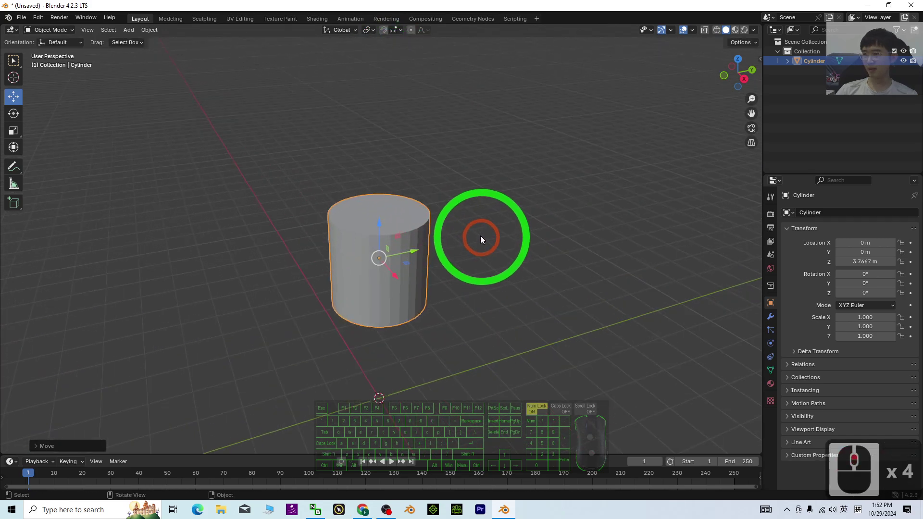
- In Edit Mode, extrude the cylinder's top face in place and scale it inward to form a thin rim
{"action": "left_click", "coordinate": [382, 212]}
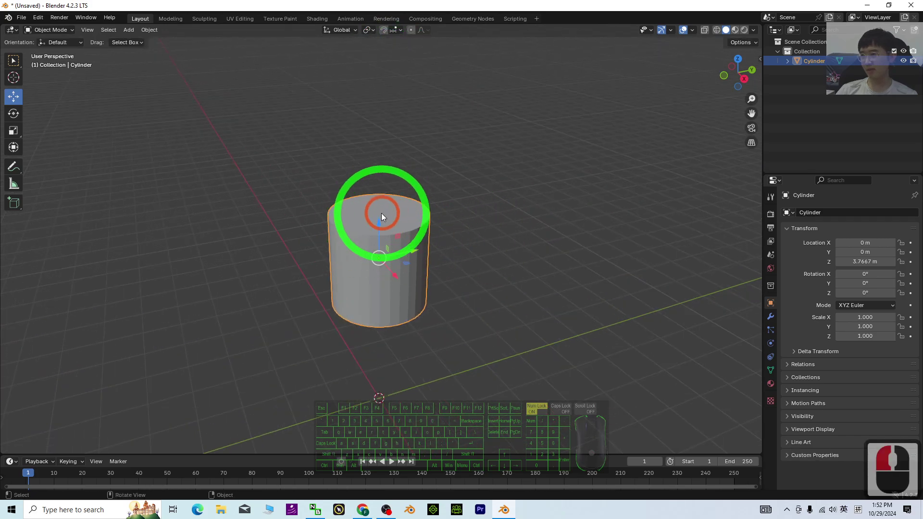
{"action": "left_click", "coordinate": [47, 32]}
{"action": "left_click", "coordinate": [48, 42]}
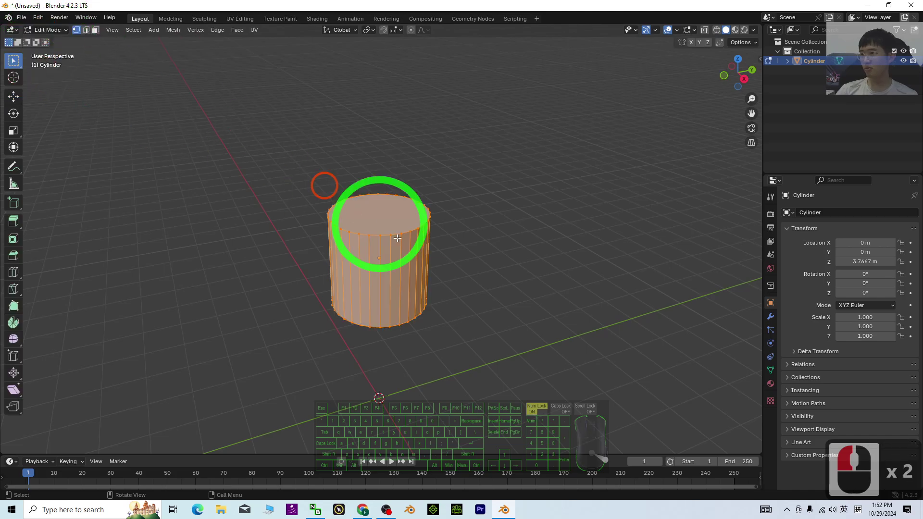
{"action": "left_click", "coordinate": [96, 30]}
{"action": "left_click", "coordinate": [497, 233]}
{"action": "scroll", "coordinate": [517, 258], "scroll_direction": "up", "scroll_amount": 2}
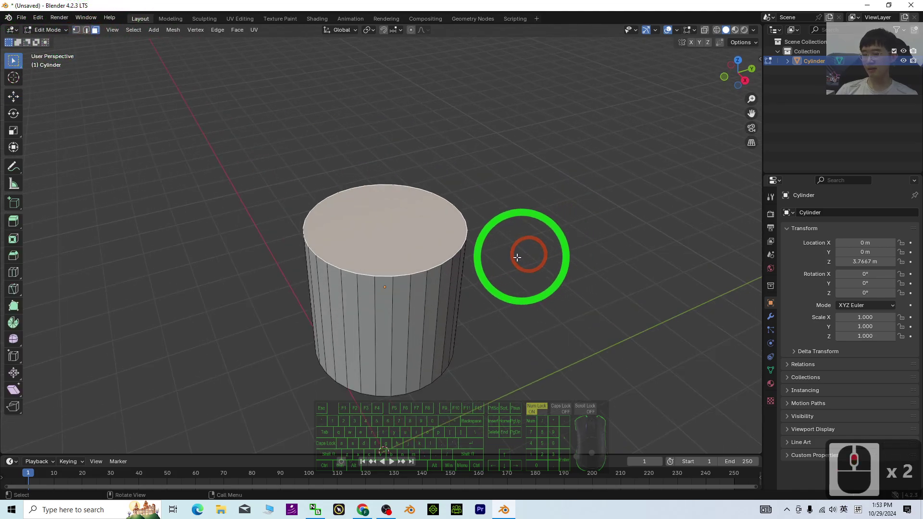
{"action": "key", "text": "e"}
{"action": "key", "text": "s"}
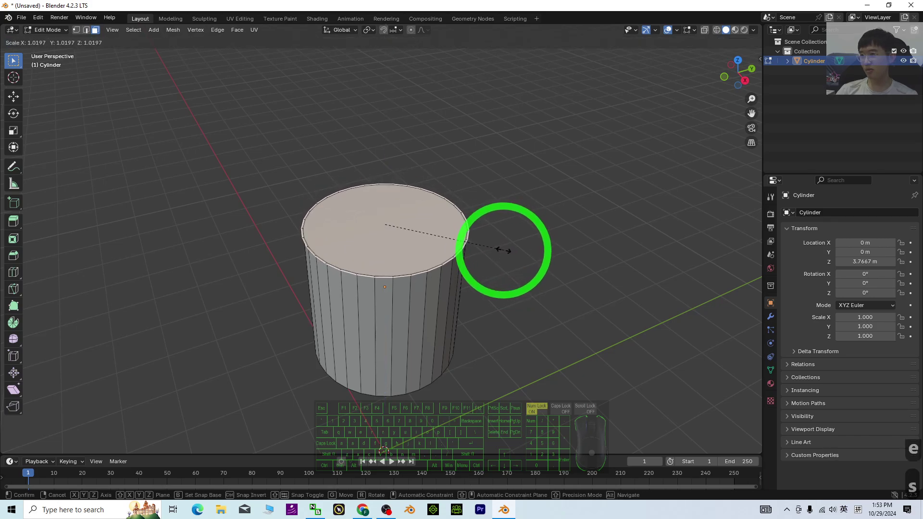
{"action": "left_click", "coordinate": [506, 240]}
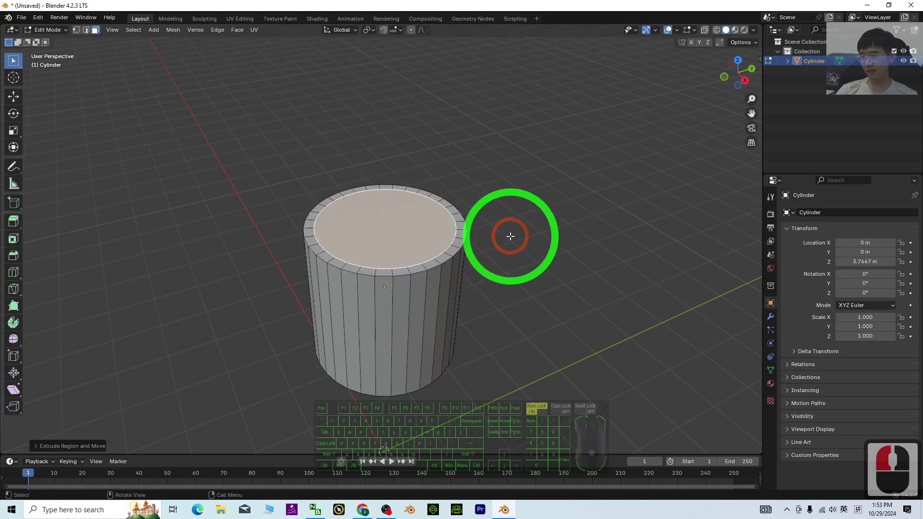
- Extrude the inner top face down into the cylinder, then lower this floor face close to the base in wireframe view
{"action": "key", "text": "e"}
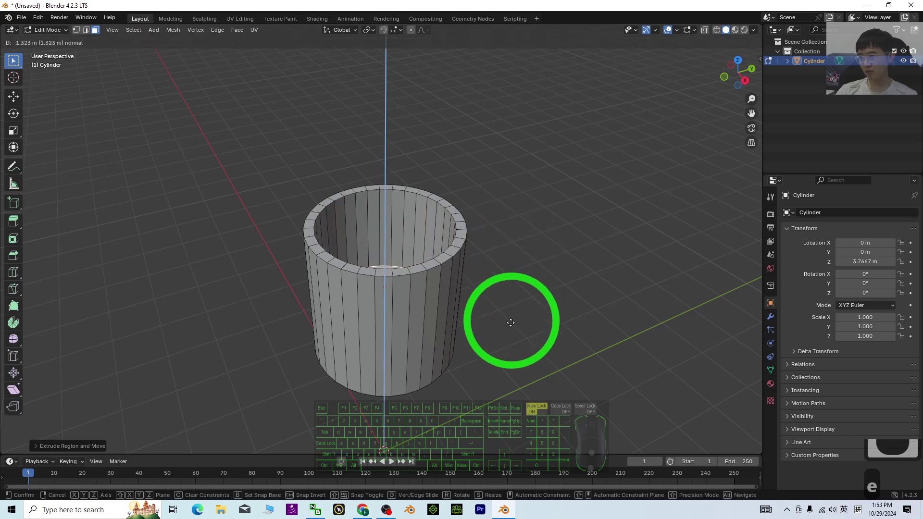
{"action": "left_click", "coordinate": [532, 371]}
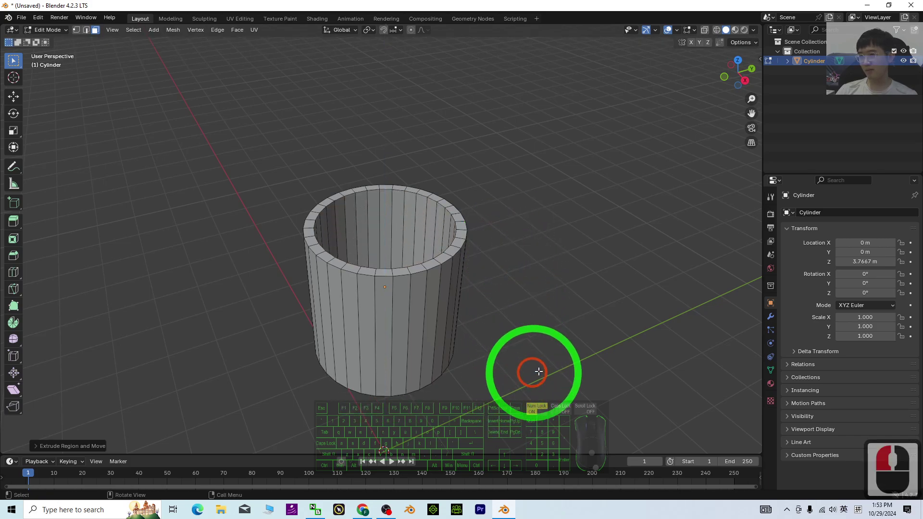
{"action": "left_click_drag", "start_coordinate": [736, 67], "coordinate": [729, 60]}
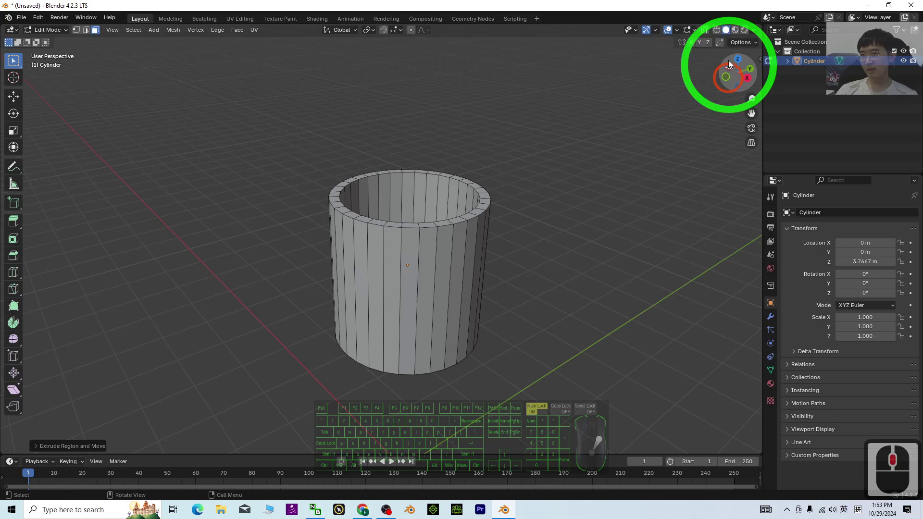
{"action": "left_click", "coordinate": [714, 30]}
{"action": "mouse_move", "coordinate": [518, 323]}
{"action": "left_mouse_down"}
{"action": "mouse_move", "coordinate": [524, 292]}
{"action": "mouse_move", "coordinate": [492, 262]}
{"action": "mouse_move", "coordinate": [406, 298]}
{"action": "left_mouse_up"}
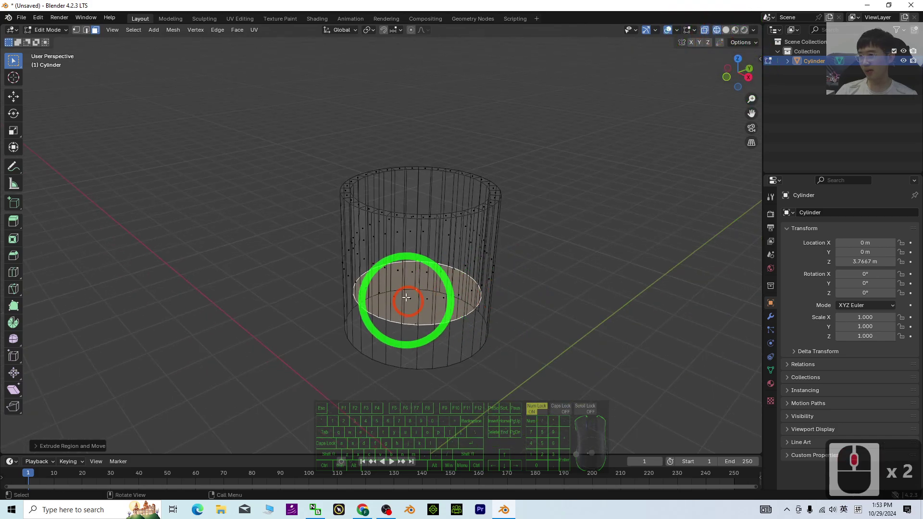
{"action": "left_click", "coordinate": [13, 97]}
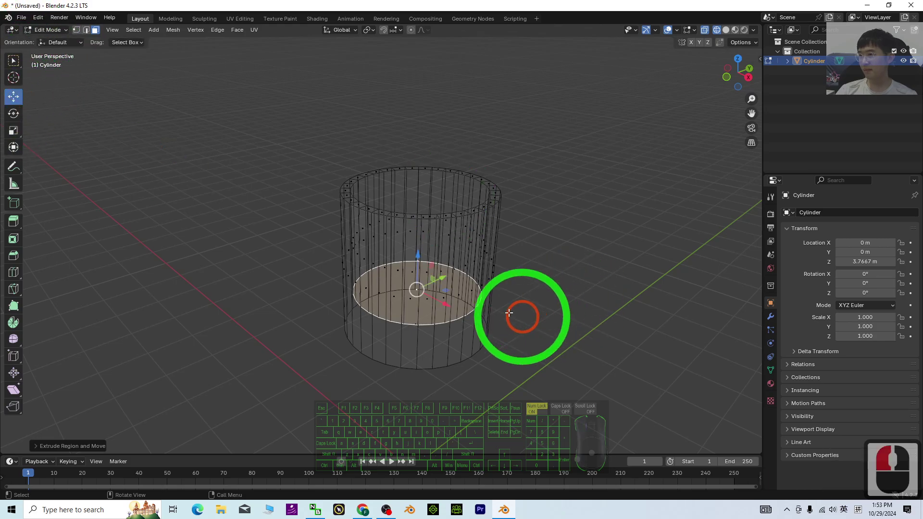
{"action": "left_click_drag", "start_coordinate": [417, 258], "coordinate": [423, 278]}
{"action": "middle_click_drag", "start_coordinate": [423, 279], "coordinate": [583, 388]}
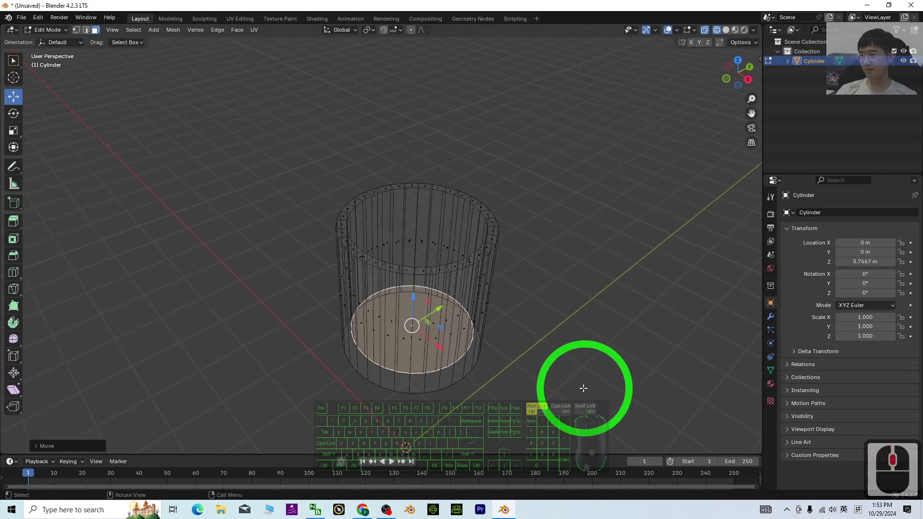
- Return the hollow cylinder to Object Mode and switch the viewport to solid shading
{"action": "left_click", "coordinate": [53, 30]}
{"action": "left_click", "coordinate": [53, 36]}
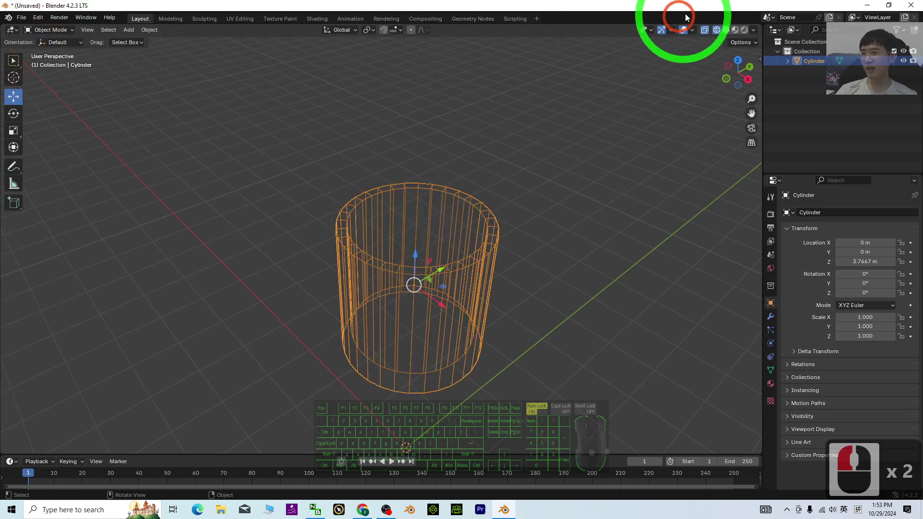
{"action": "left_click", "coordinate": [726, 29]}
{"action": "left_click", "coordinate": [740, 30]}
{"action": "left_click", "coordinate": [735, 30]}
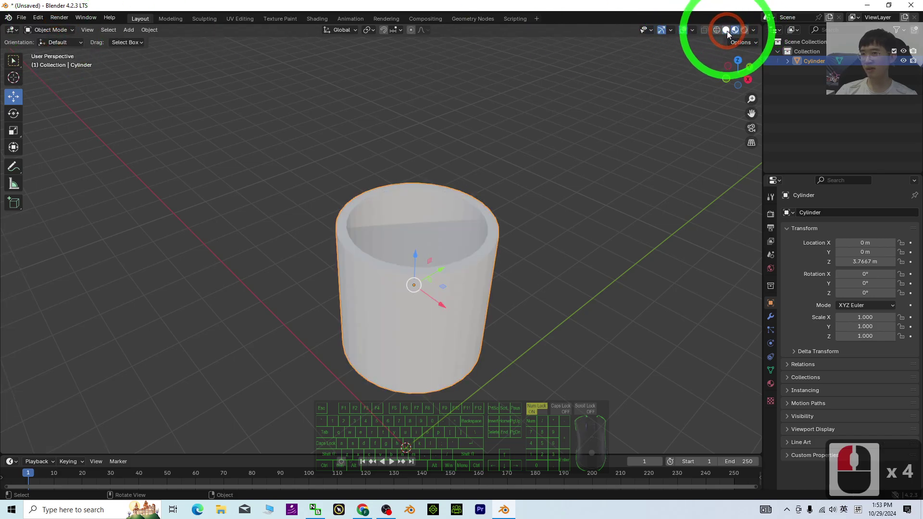
{"action": "left_click", "coordinate": [726, 30]}
- Keyframe the upright cylinder's rotation at 0° on all axes at frame 125
{"action": "mouse_move", "coordinate": [595, 232]}
{"action": "middle_mouse_down"}
{"action": "mouse_move", "coordinate": [591, 269]}
{"action": "mouse_move", "coordinate": [591, 262]}
{"action": "mouse_move", "coordinate": [431, 241]}
{"action": "mouse_move", "coordinate": [466, 352]}
{"action": "mouse_move", "coordinate": [489, 291]}
{"action": "mouse_move", "coordinate": [395, 301]}
{"action": "mouse_move", "coordinate": [428, 313]}
{"action": "middle_mouse_up"}
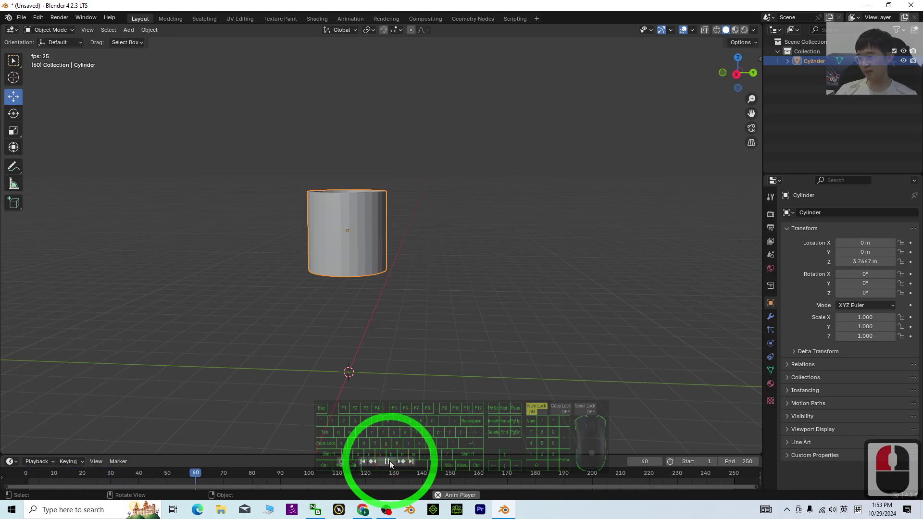
{"action": "left_click", "coordinate": [390, 461]}
{"action": "left_click", "coordinate": [292, 471]}
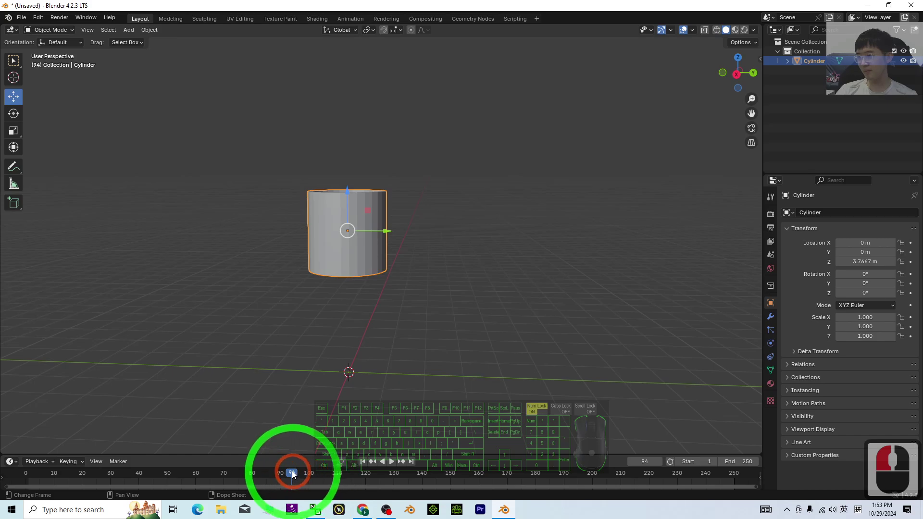
{"action": "left_click_drag", "start_coordinate": [292, 471], "coordinate": [380, 473]}
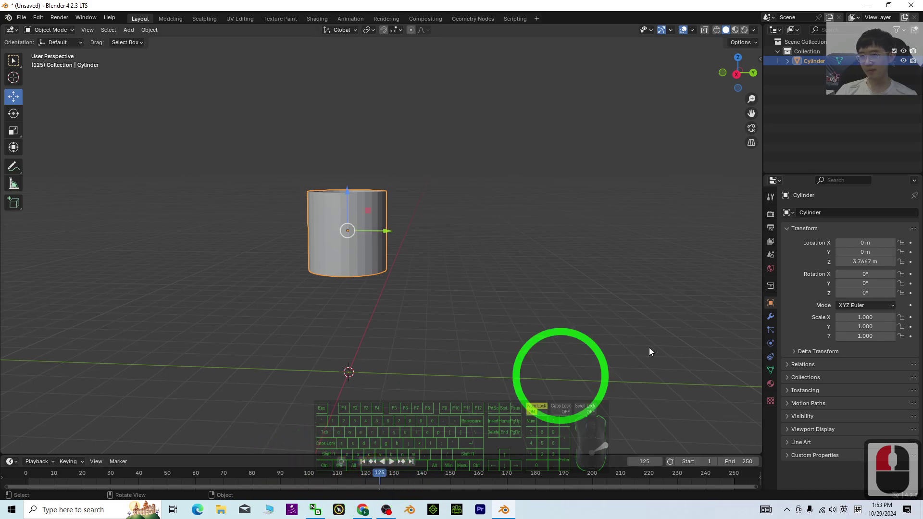
{"action": "left_click", "coordinate": [910, 283]}
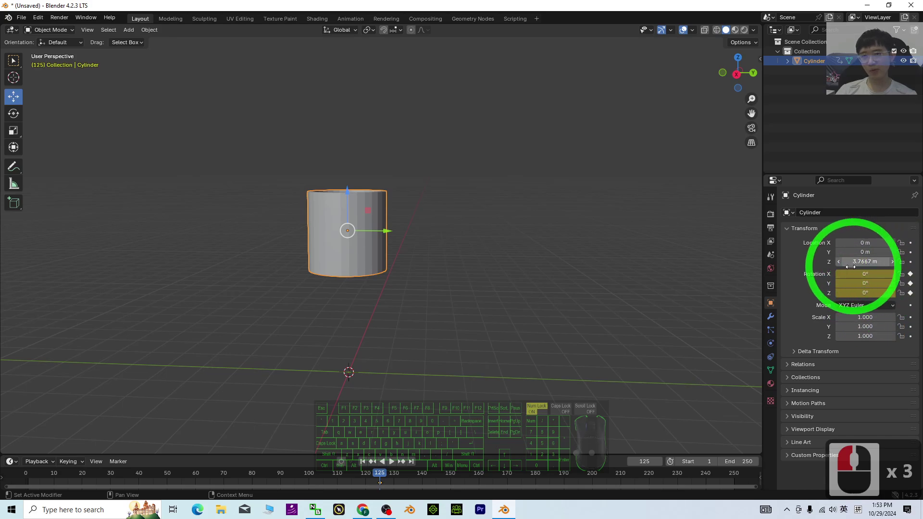
- At frame 153, rotate the cylinder about X to about -105° and keyframe its rotation
{"action": "left_click", "coordinate": [392, 462]}
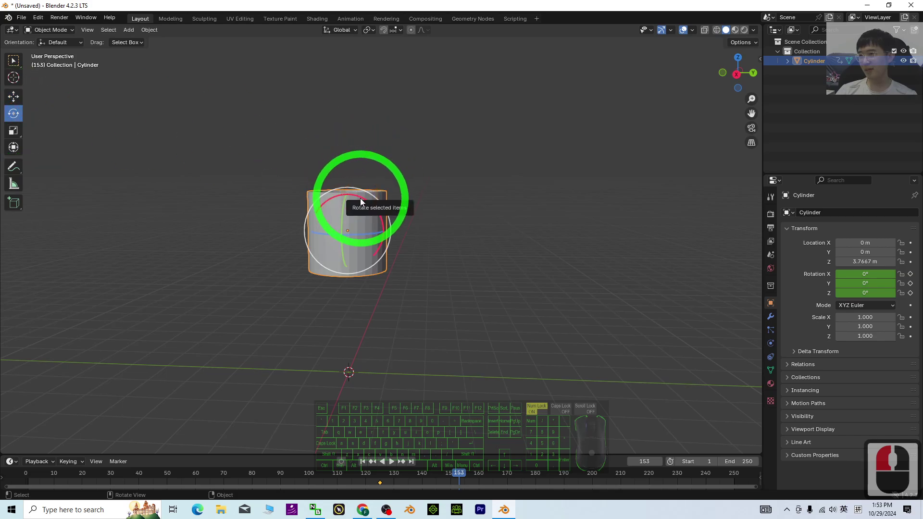
{"action": "left_click_drag", "start_coordinate": [359, 197], "coordinate": [370, 262]}
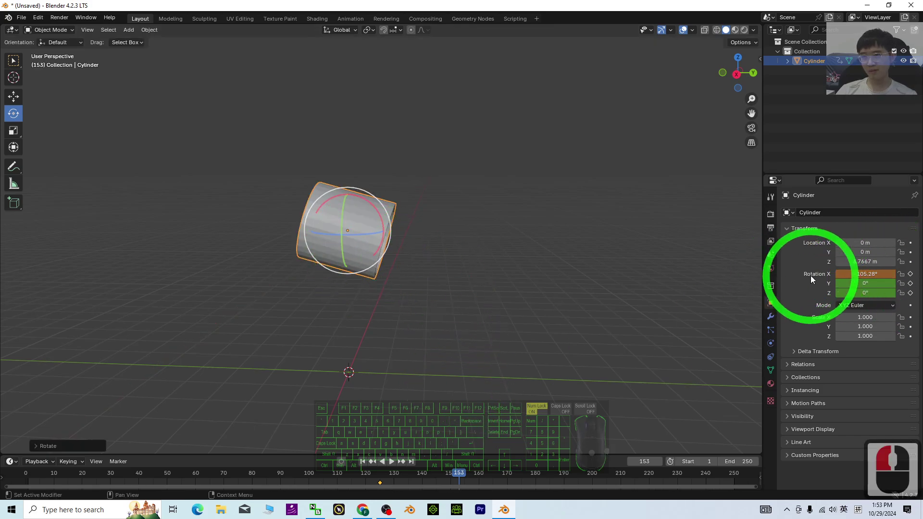
{"action": "left_click", "coordinate": [911, 274]}
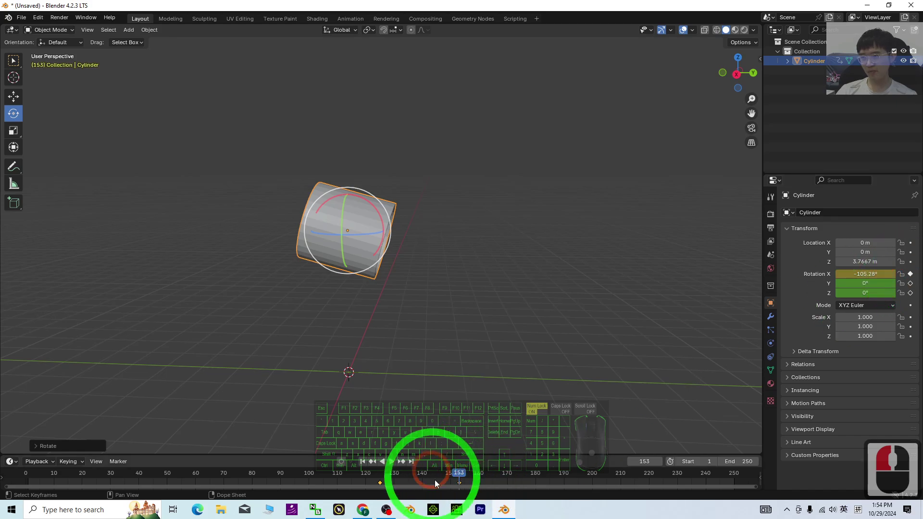
- Play the cylinder's tipping animation from the start, then return to frame 1
{"action": "left_click", "coordinate": [363, 462]}
{"action": "left_click", "coordinate": [392, 462]}
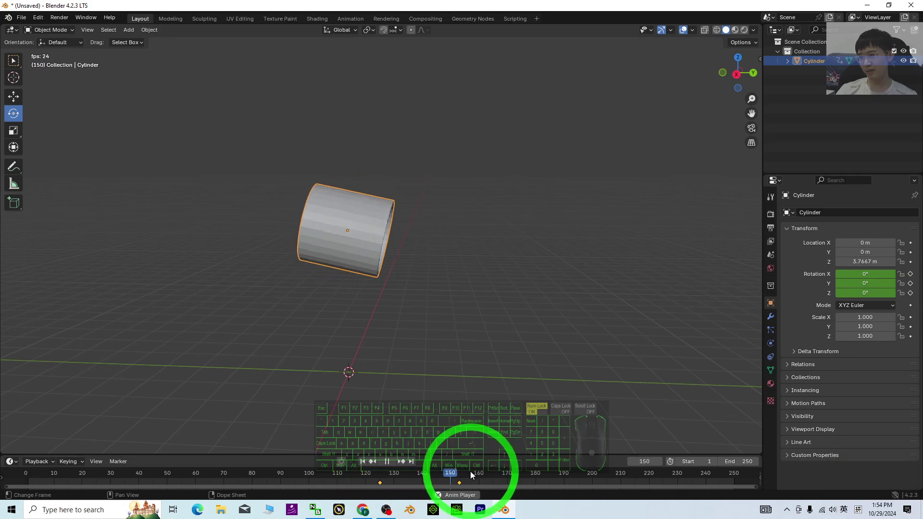
{"action": "left_click", "coordinate": [362, 461]}
{"action": "middle_click_drag", "start_coordinate": [476, 258], "coordinate": [326, 347]}
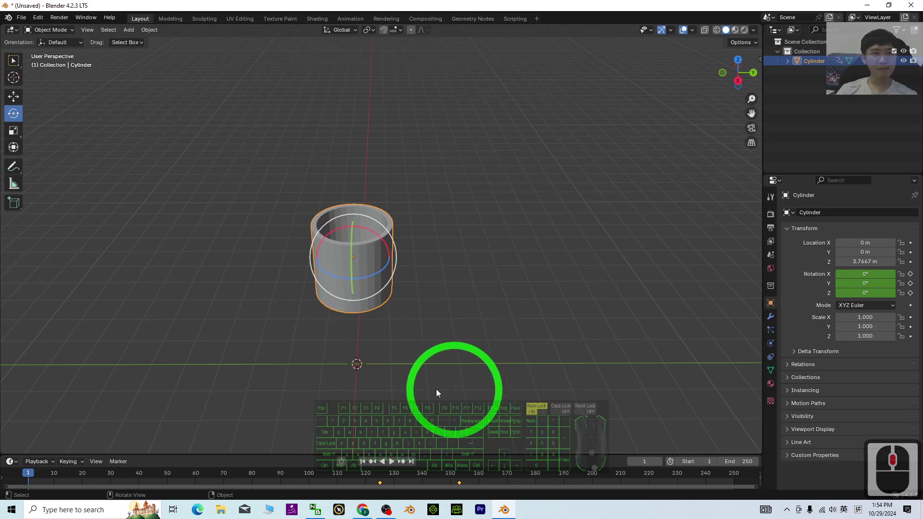
- Add a mesh cube beneath the cylinder and raise it along Z to about 0.86 m
{"action": "left_click", "coordinate": [129, 30]}
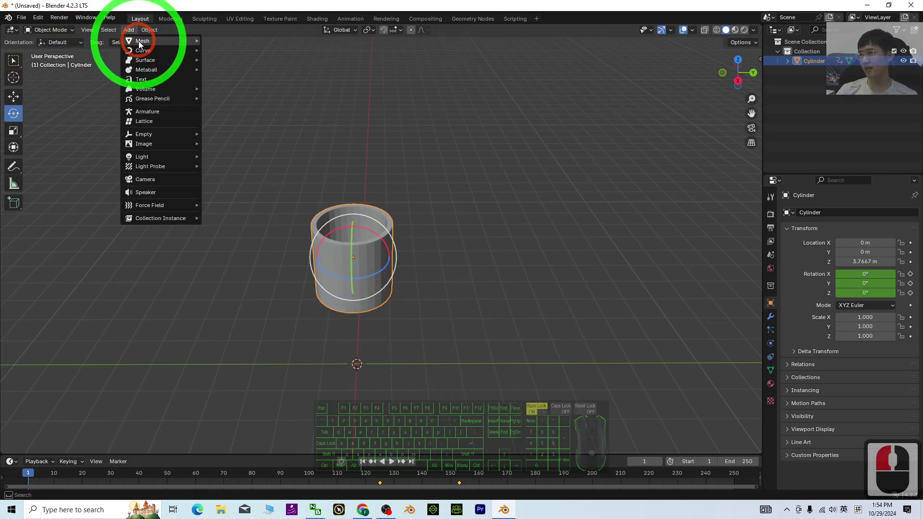
{"action": "left_click", "coordinate": [139, 41]}
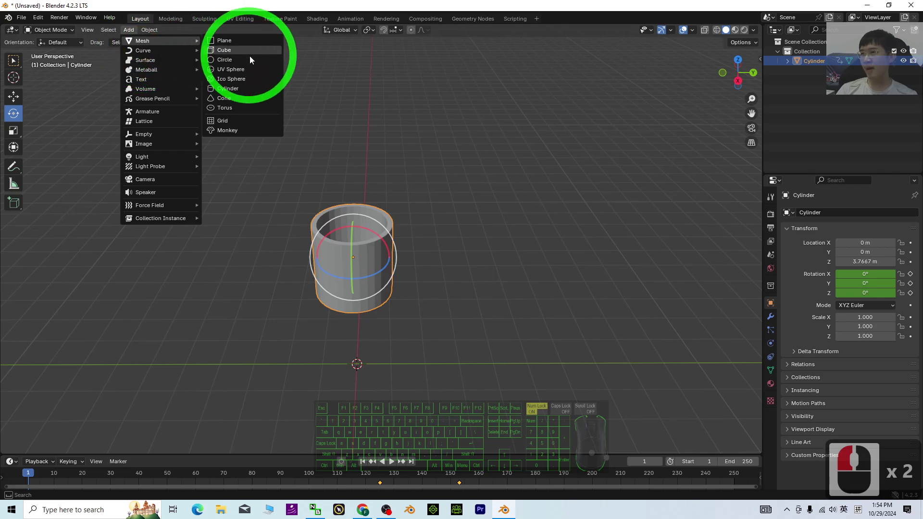
{"action": "left_click", "coordinate": [234, 50]}
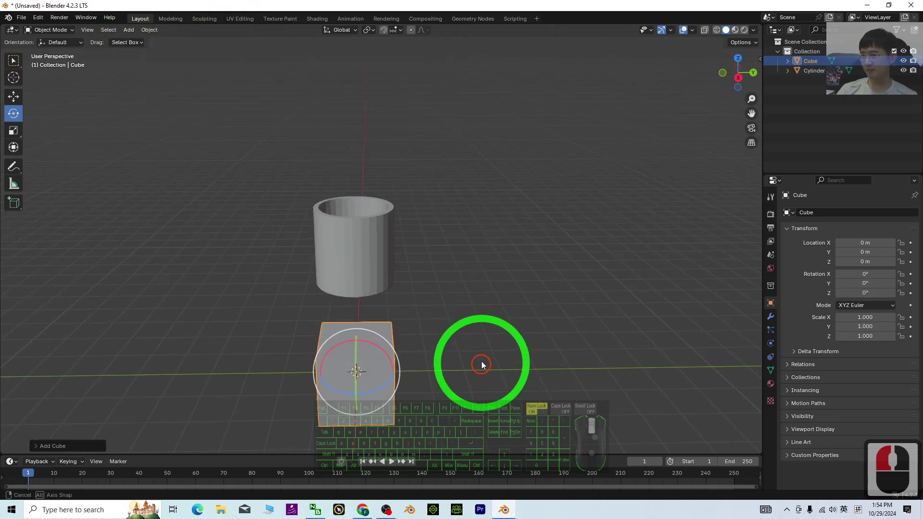
{"action": "middle_click_drag", "start_coordinate": [483, 365], "coordinate": [482, 344]}
{"action": "left_click", "coordinate": [13, 97]}
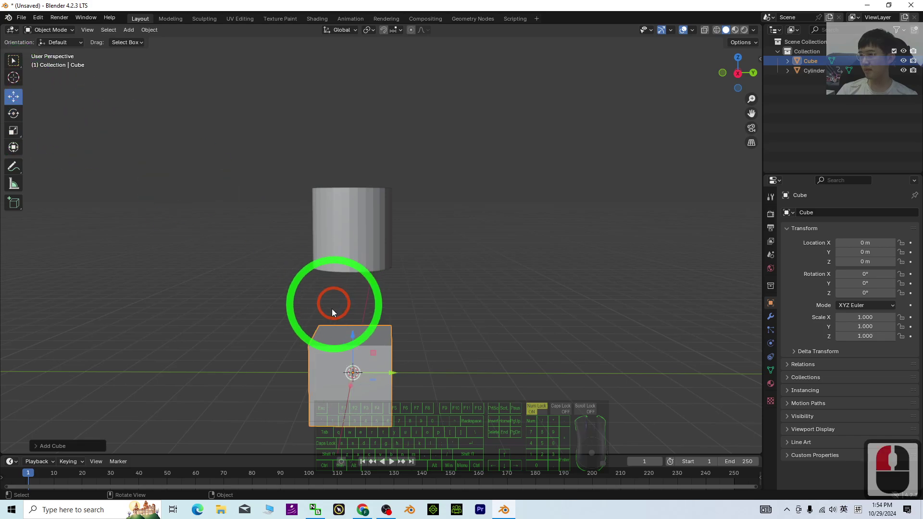
{"action": "left_click_drag", "start_coordinate": [353, 333], "coordinate": [354, 299]}
- With the timeline at frame 154, place the cube along Y at about 1.7 m, below the tipped cylinder's mouth
{"action": "left_click", "coordinate": [738, 73]}
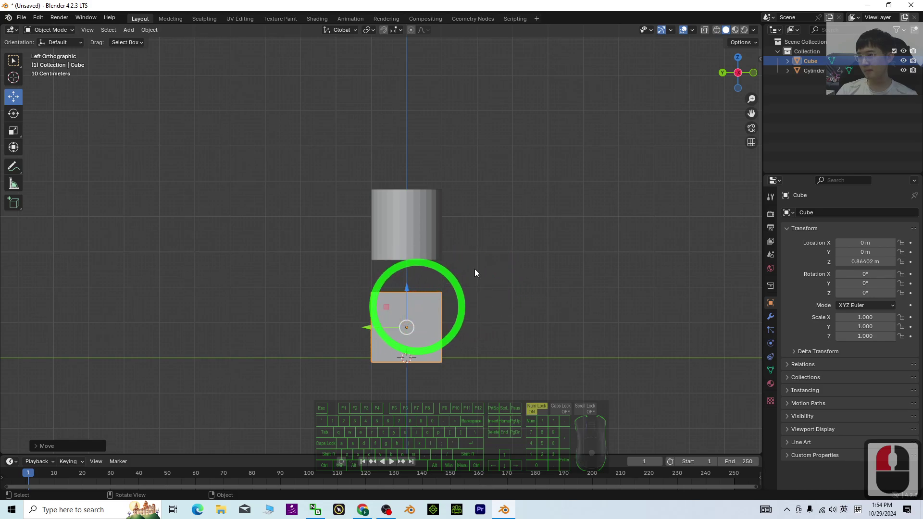
{"action": "left_click", "coordinate": [737, 73]}
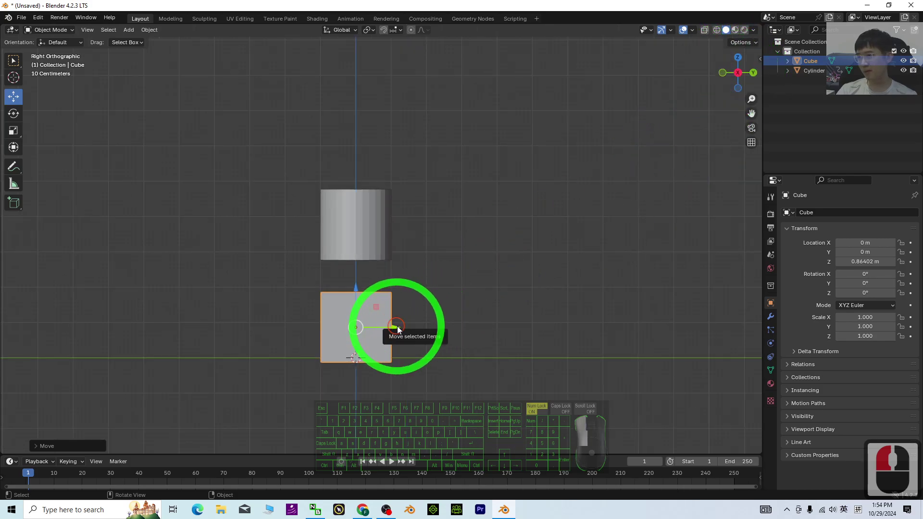
{"action": "left_click_drag", "start_coordinate": [397, 327], "coordinate": [494, 327]}
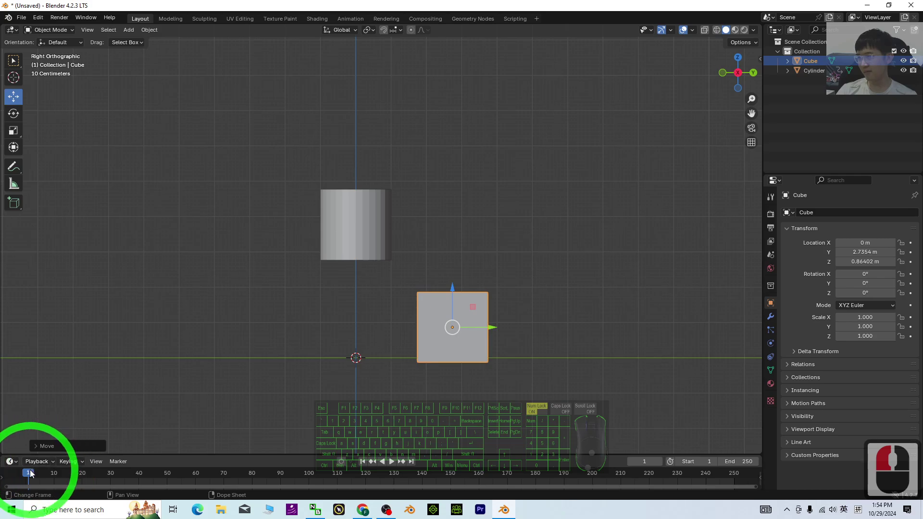
{"action": "left_click_drag", "start_coordinate": [30, 475], "coordinate": [461, 484]}
{"action": "left_click_drag", "start_coordinate": [486, 327], "coordinate": [459, 329]}
{"action": "middle_click_drag", "start_coordinate": [459, 330], "coordinate": [531, 255]}
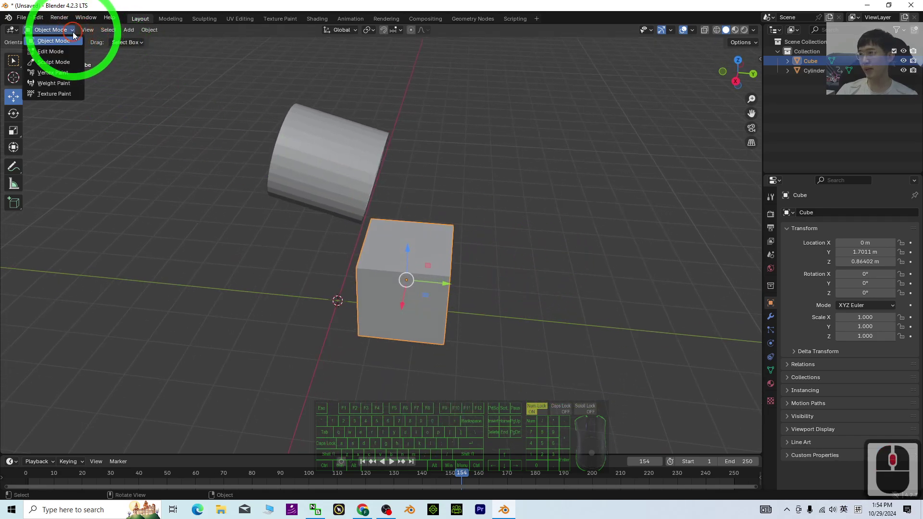
- In Edit Mode, extrude the cube's top face in place and scale it inward to about 0.84
{"action": "left_click", "coordinate": [51, 52]}
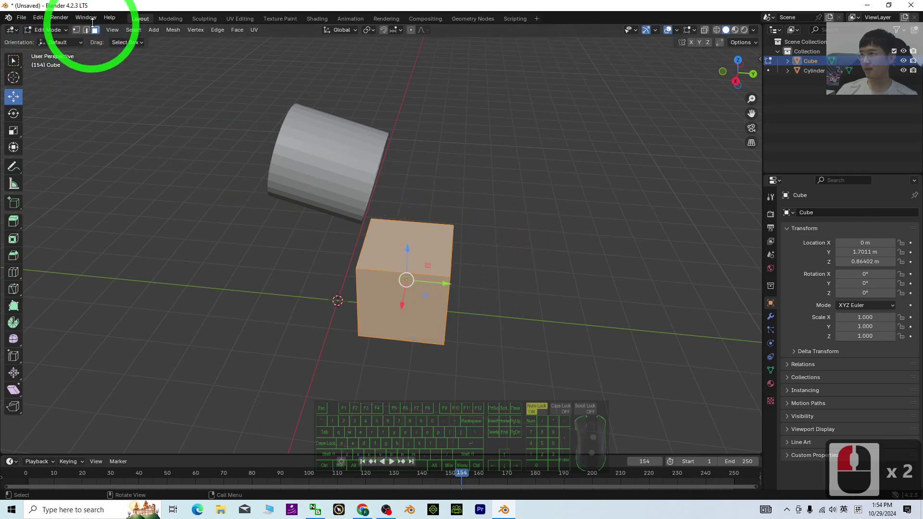
{"action": "left_click", "coordinate": [439, 251]}
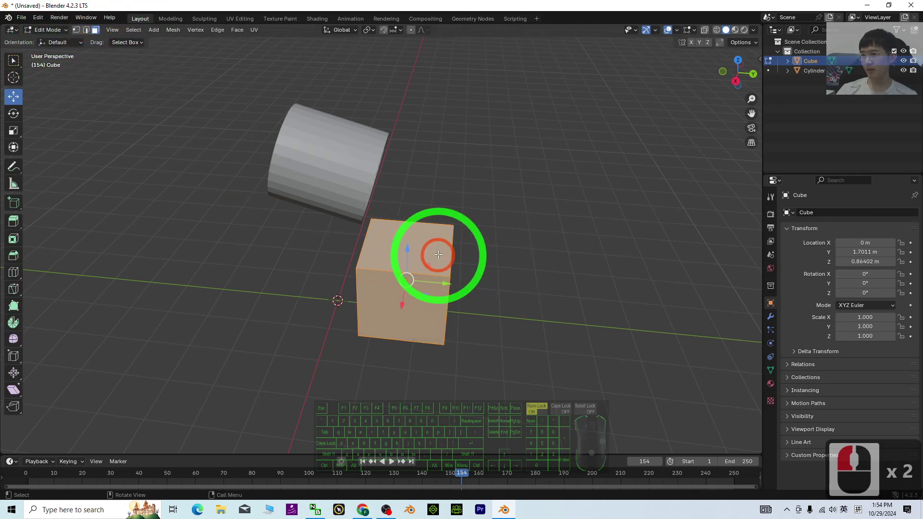
{"action": "left_click", "coordinate": [412, 247]}
{"action": "middle_click_drag", "start_coordinate": [412, 248], "coordinate": [566, 280]}
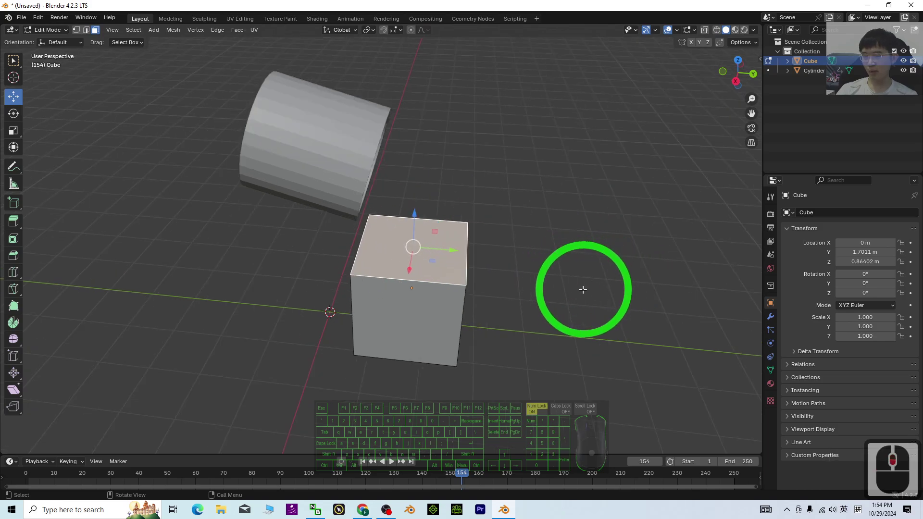
{"action": "key", "text": "e"}
{"action": "key", "text": "s"}
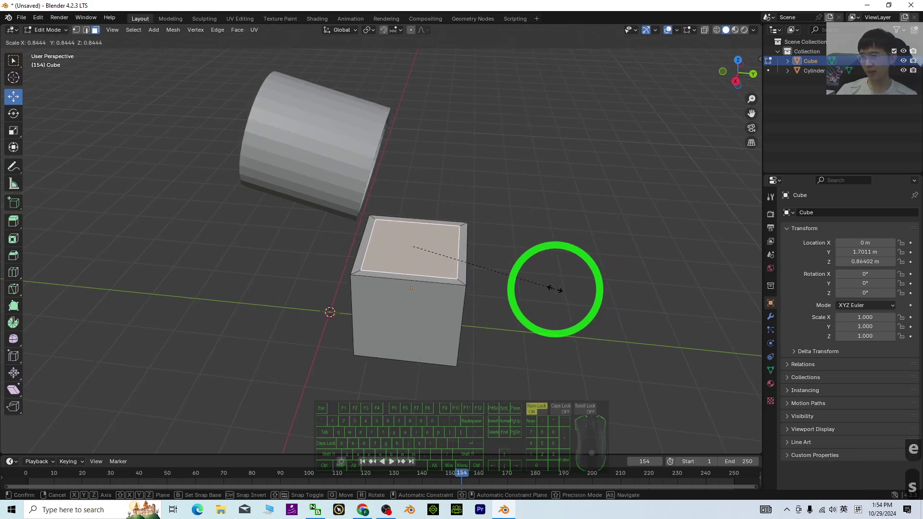
{"action": "left_click", "coordinate": [554, 287]}
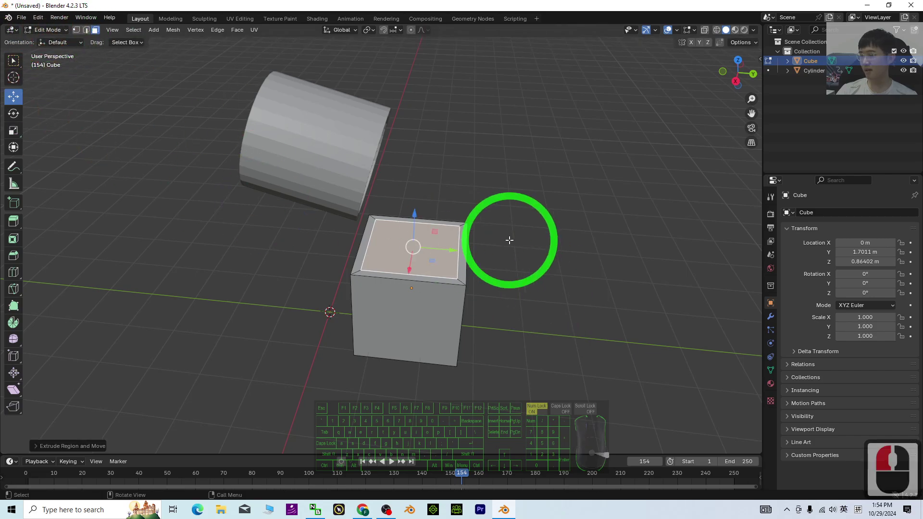
- Hollow out the box by extruding the inner top face about 1.2 m down, and lower that floor slightly further
{"action": "key", "text": "e"}
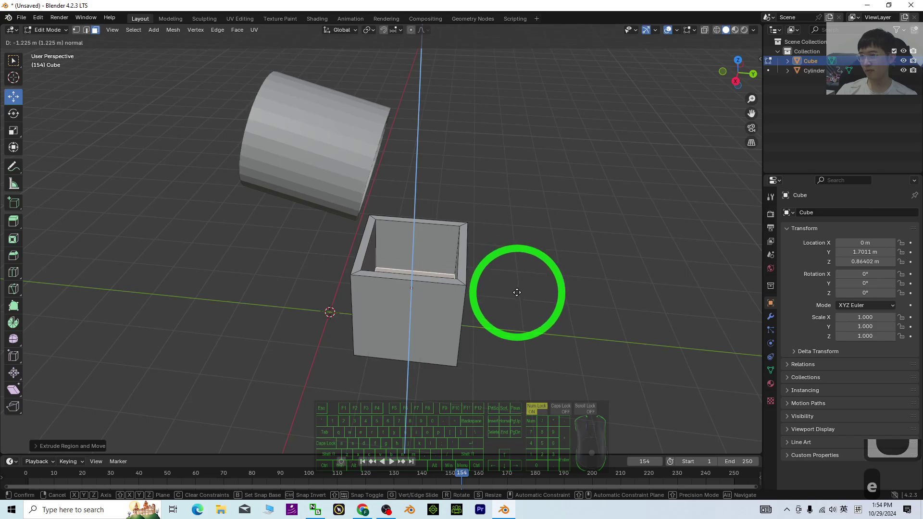
{"action": "left_click", "coordinate": [559, 281]}
{"action": "middle_click_drag", "start_coordinate": [558, 281], "coordinate": [422, 264]}
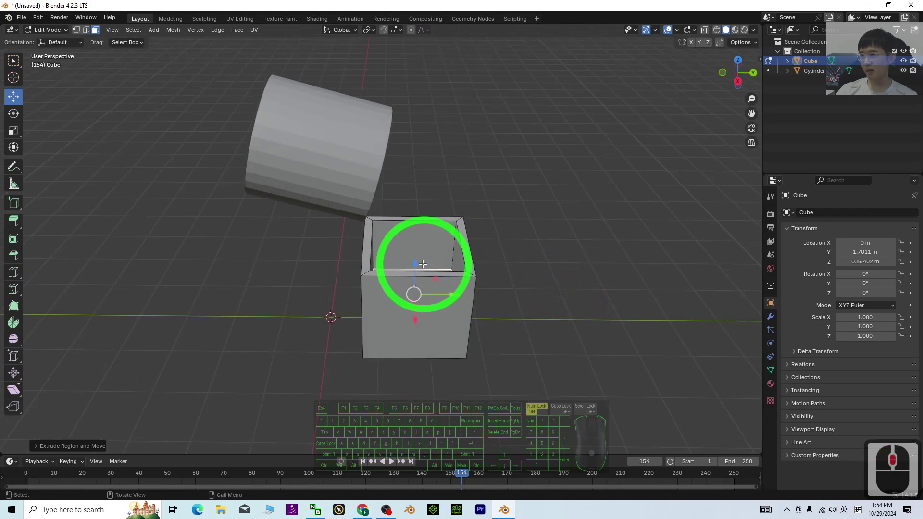
{"action": "mouse_move", "coordinate": [422, 264]}
{"action": "left_mouse_down"}
{"action": "mouse_move", "coordinate": [412, 269]}
{"action": "mouse_move", "coordinate": [423, 268]}
{"action": "left_mouse_up"}
{"action": "middle_click_drag", "start_coordinate": [422, 268], "coordinate": [449, 268]}
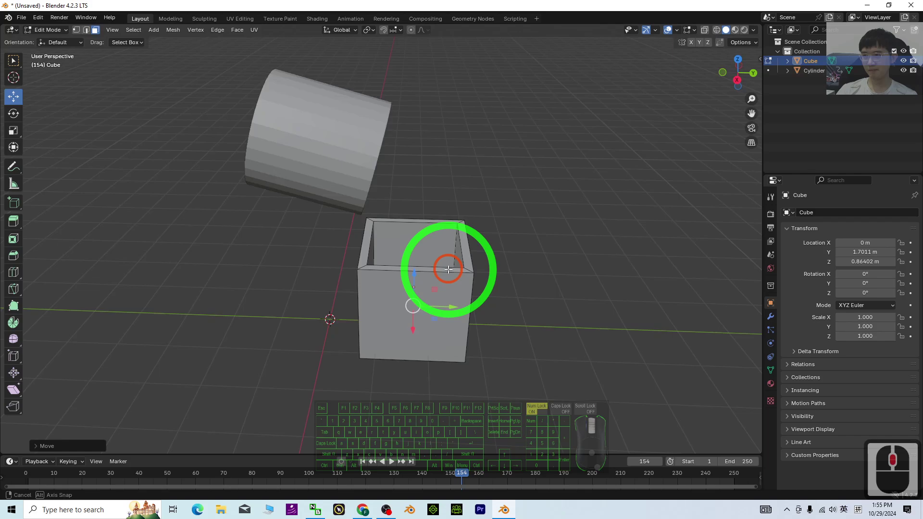
- Play the animation to check the cylinder's tipping over the open box, and return to frame 1
{"action": "left_click", "coordinate": [363, 463]}
{"action": "left_click", "coordinate": [392, 462]}
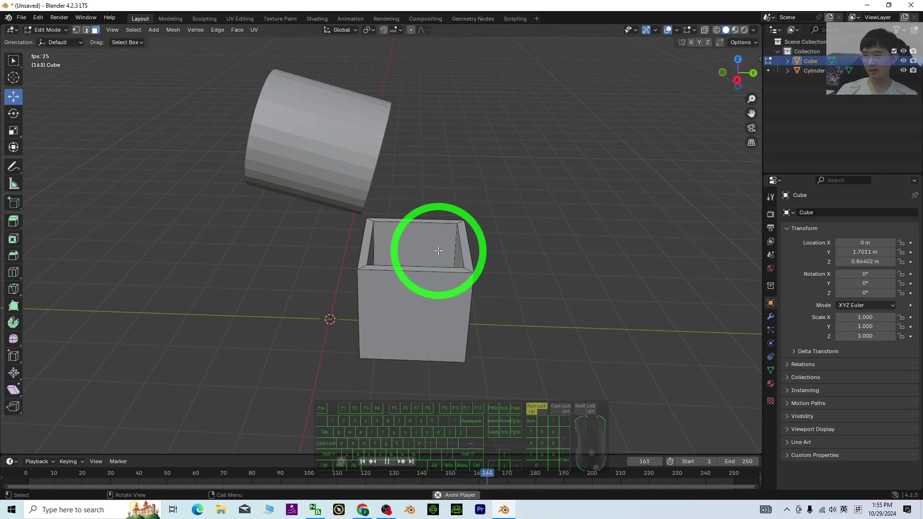
{"action": "middle_click_drag", "start_coordinate": [494, 346], "coordinate": [461, 336]}
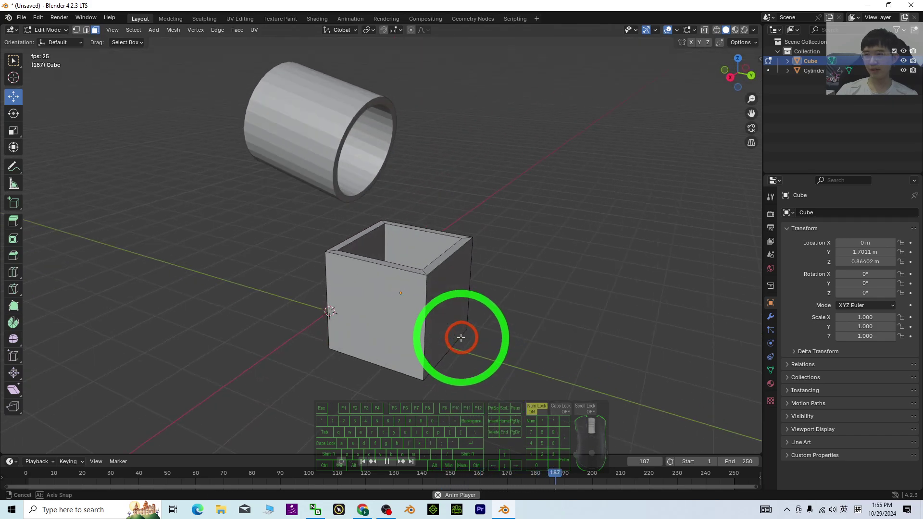
{"action": "left_click", "coordinate": [387, 462]}
{"action": "middle_click_drag", "start_coordinate": [413, 153], "coordinate": [457, 146]}
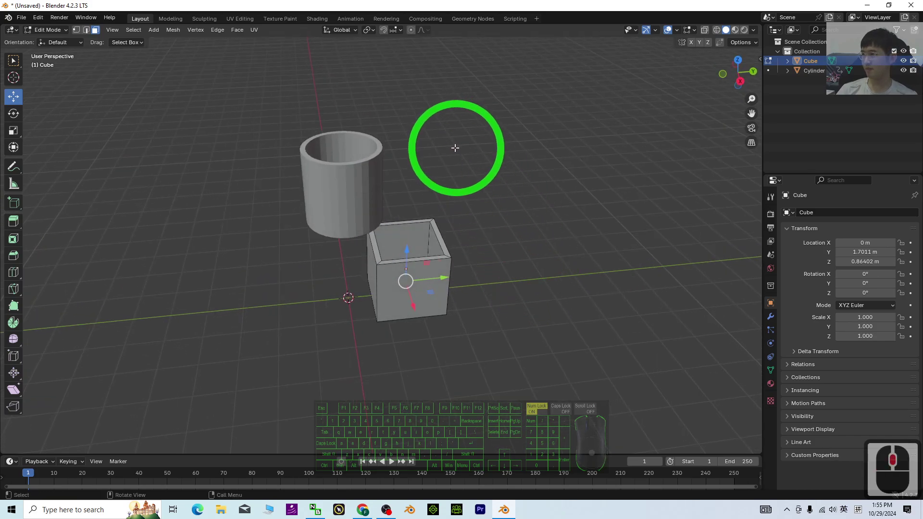
- Add a UV sphere within the box's mesh and raise it well above the cylinder's opening
{"action": "left_click", "coordinate": [154, 30]}
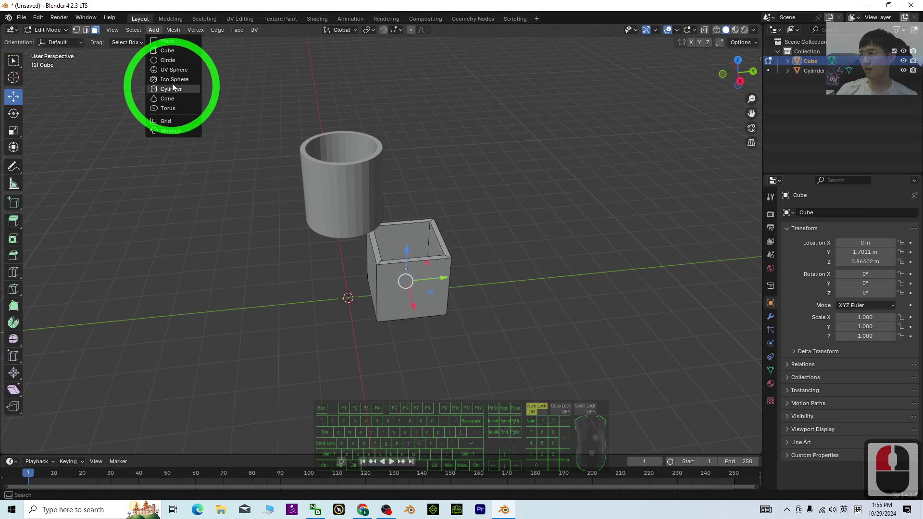
{"action": "left_click", "coordinate": [173, 69]}
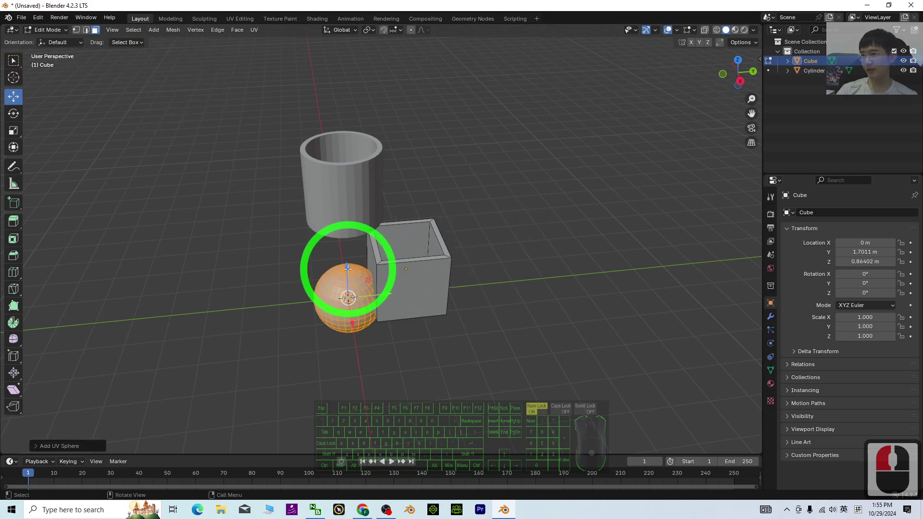
{"action": "left_click_drag", "start_coordinate": [347, 268], "coordinate": [326, 87]}
{"action": "middle_click_drag", "start_coordinate": [326, 86], "coordinate": [370, 95]}
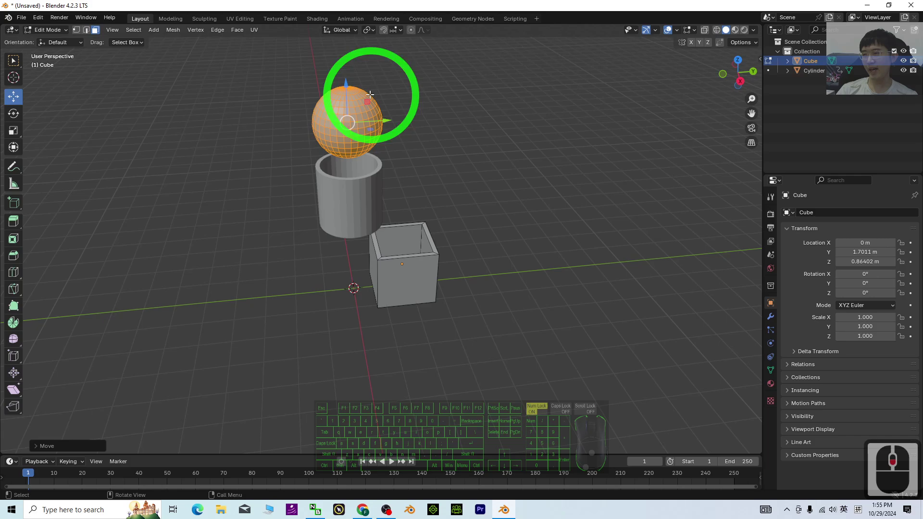
{"action": "middle_click_drag", "start_coordinate": [515, 169], "coordinate": [515, 274], "text": "shift"}
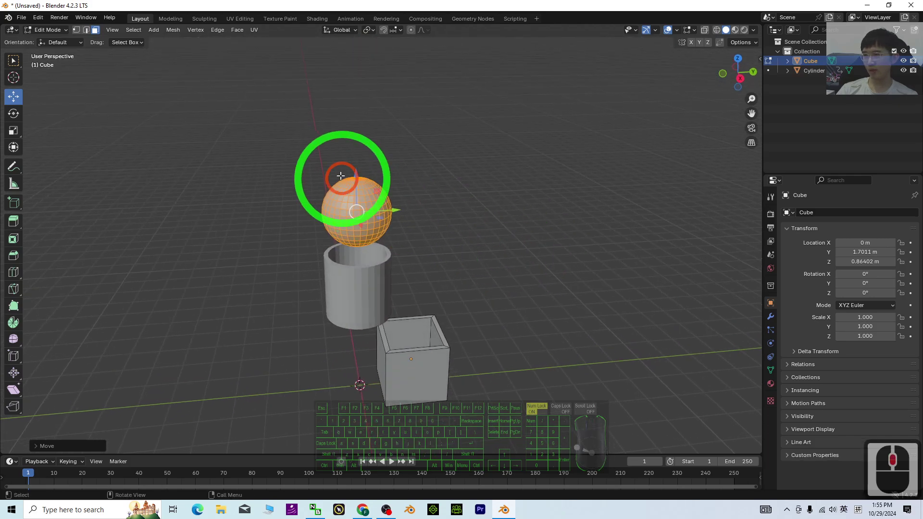
{"action": "left_click_drag", "start_coordinate": [341, 176], "coordinate": [353, 145]}
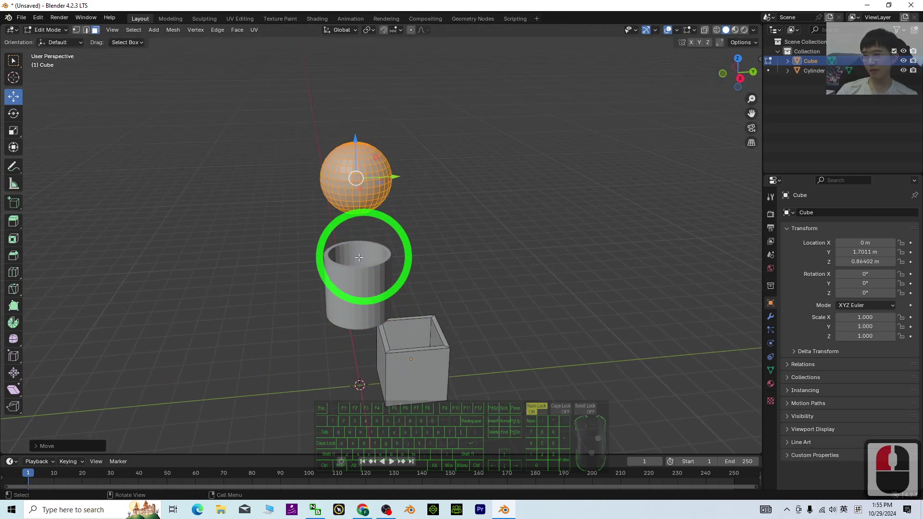
- Scale the UV sphere down to fit within the cylinder's opening and lower it slightly toward the rim
{"action": "scroll", "coordinate": [519, 192], "scroll_direction": "up", "scroll_amount": 2}
{"action": "key", "text": "s"}
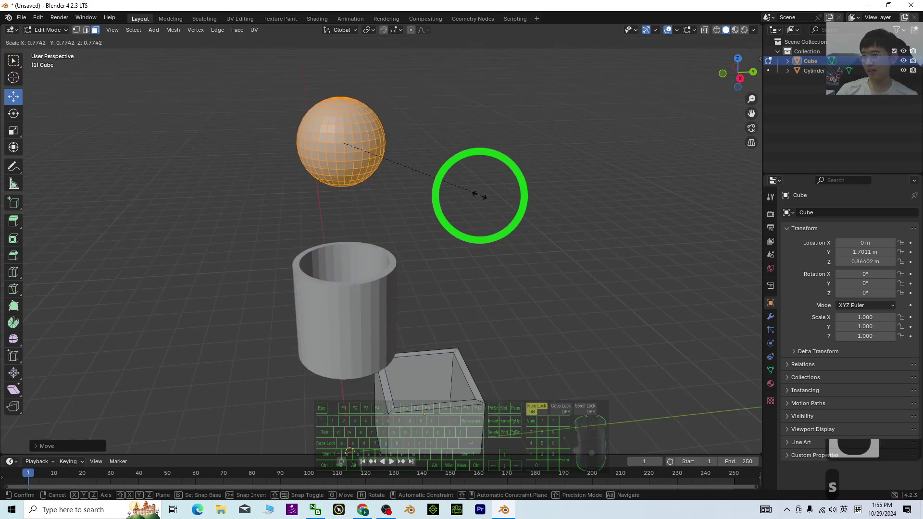
{"action": "left_click", "coordinate": [397, 173]}
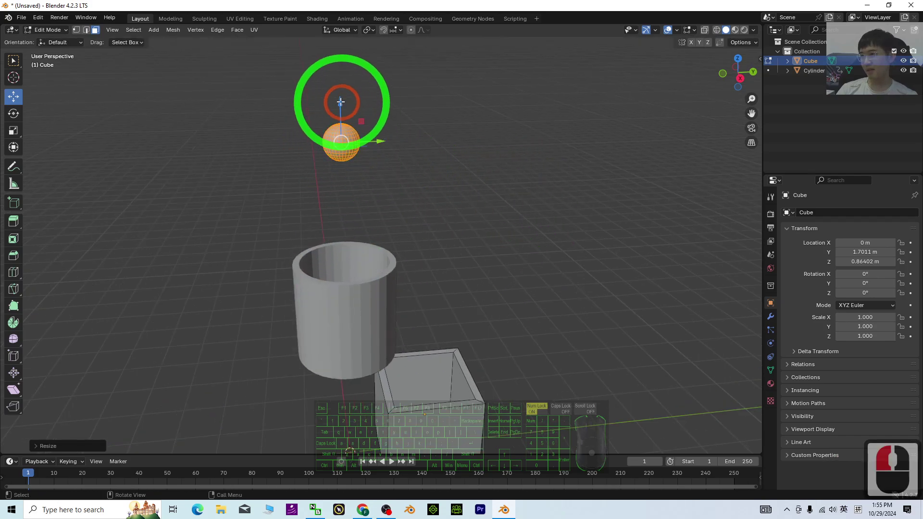
{"action": "left_click_drag", "start_coordinate": [340, 102], "coordinate": [338, 137]}
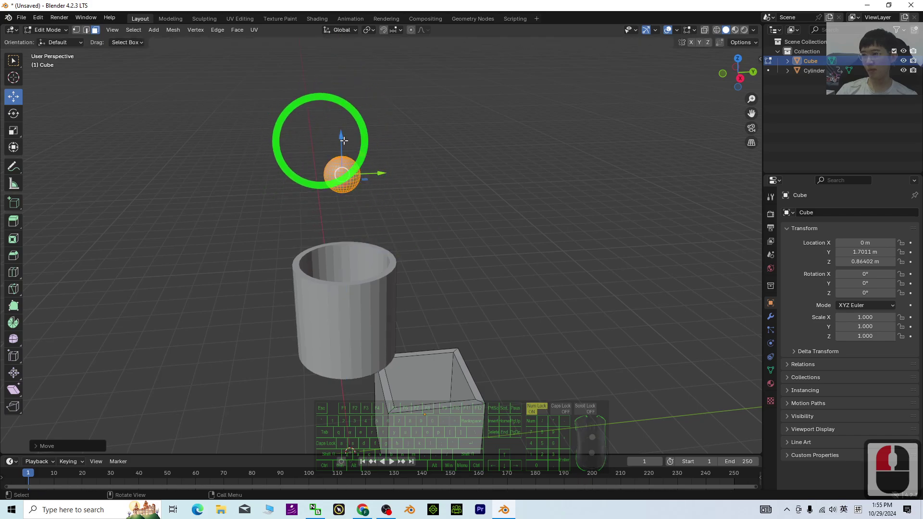
{"action": "middle_click_drag", "start_coordinate": [406, 196], "coordinate": [65, 85]}
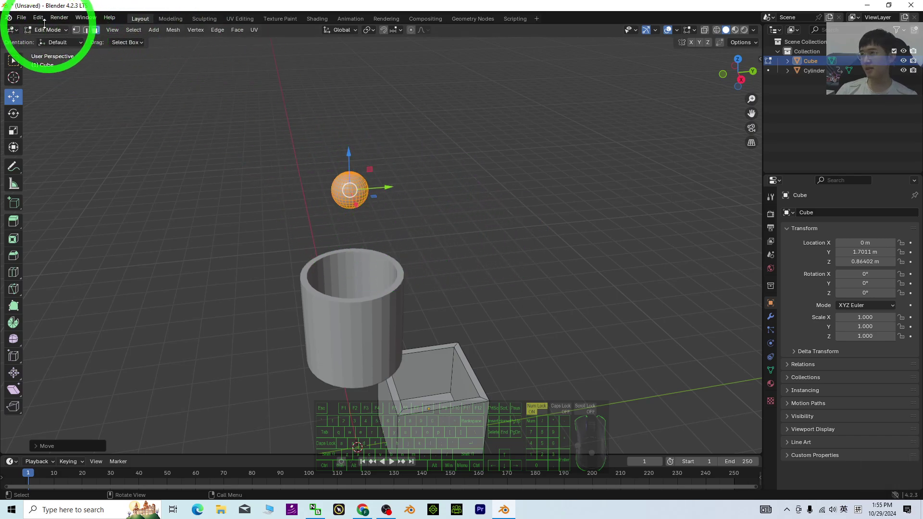
- Select the whole linked sphere and delete its geometry from the box's mesh
{"action": "key", "text": "Delete"}
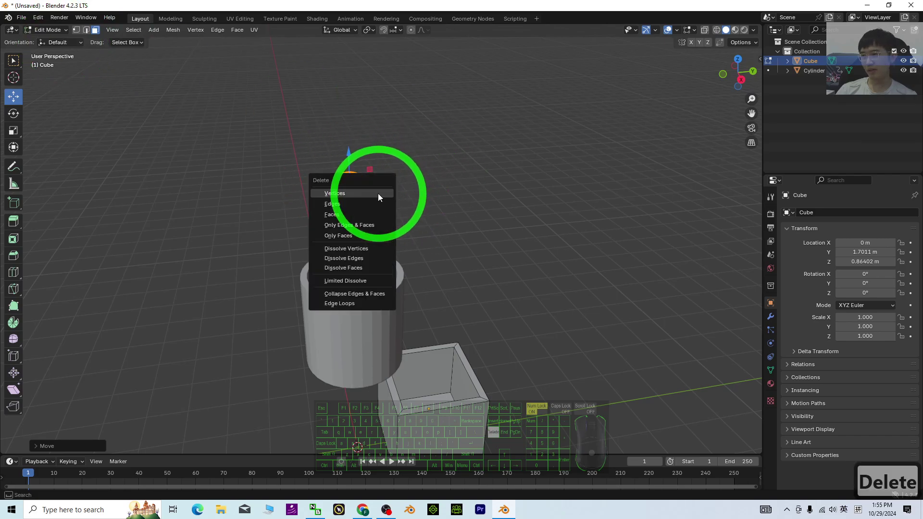
{"action": "left_click_drag", "start_coordinate": [268, 151], "coordinate": [466, 182]}
{"action": "double_click", "coordinate": [353, 184]}
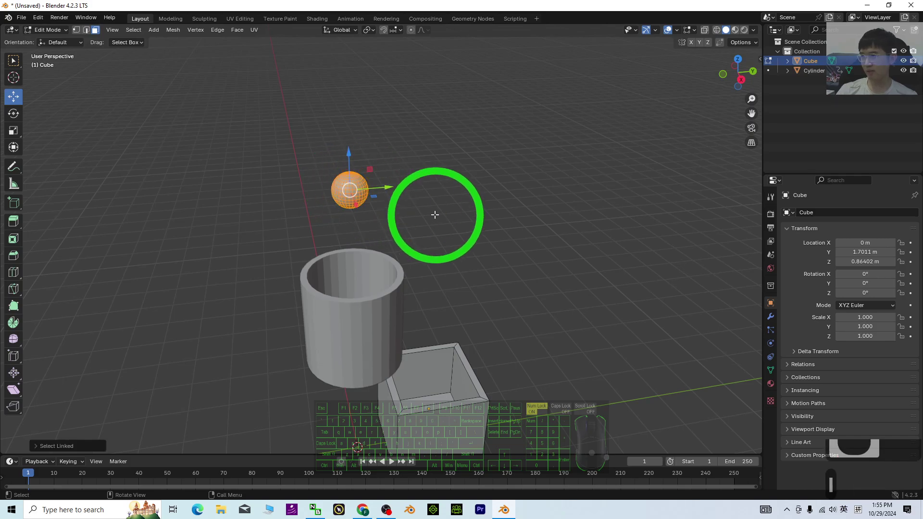
{"action": "key", "text": "Delete"}
{"action": "left_click", "coordinate": [388, 215]}
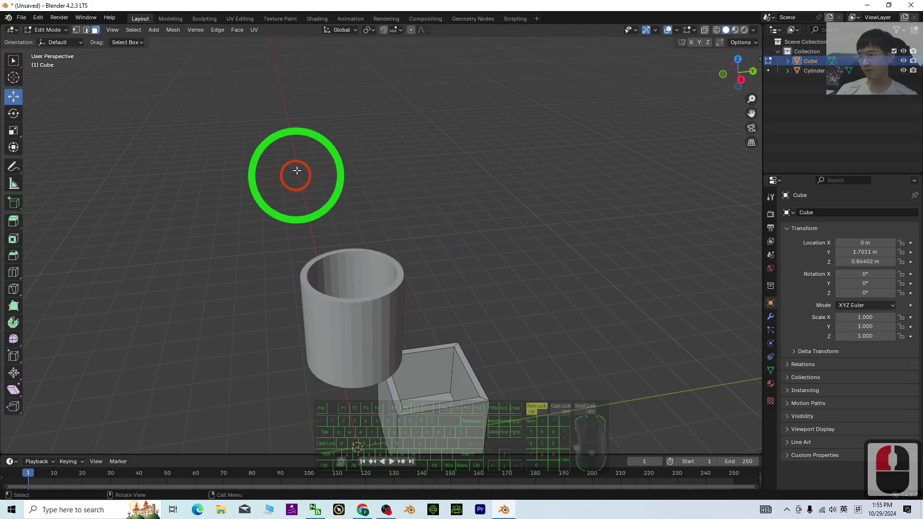
- Return the box to Object Mode and leave both the box and the cylinder deselected
{"action": "left_click", "coordinate": [47, 30]}
{"action": "left_click", "coordinate": [46, 42]}
{"action": "scroll", "coordinate": [349, 262], "scroll_direction": "down", "scroll_amount": 6}
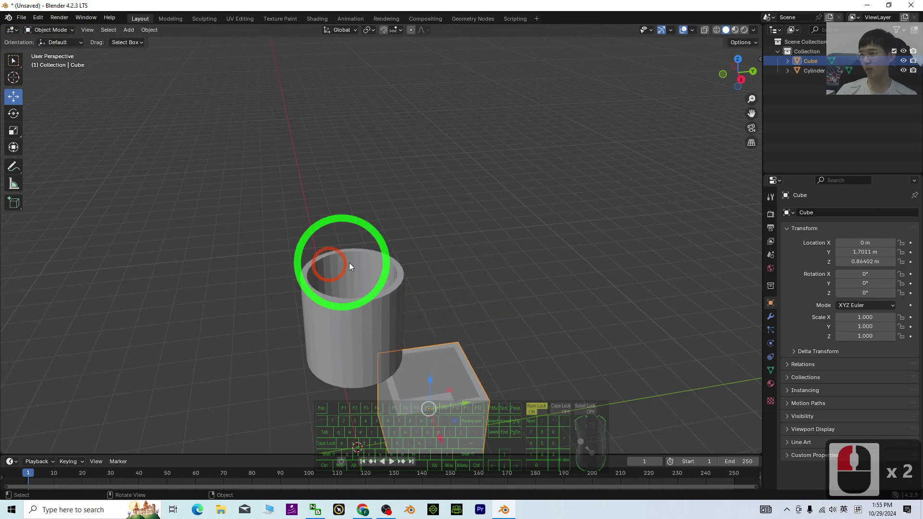
{"action": "left_click", "coordinate": [809, 60]}
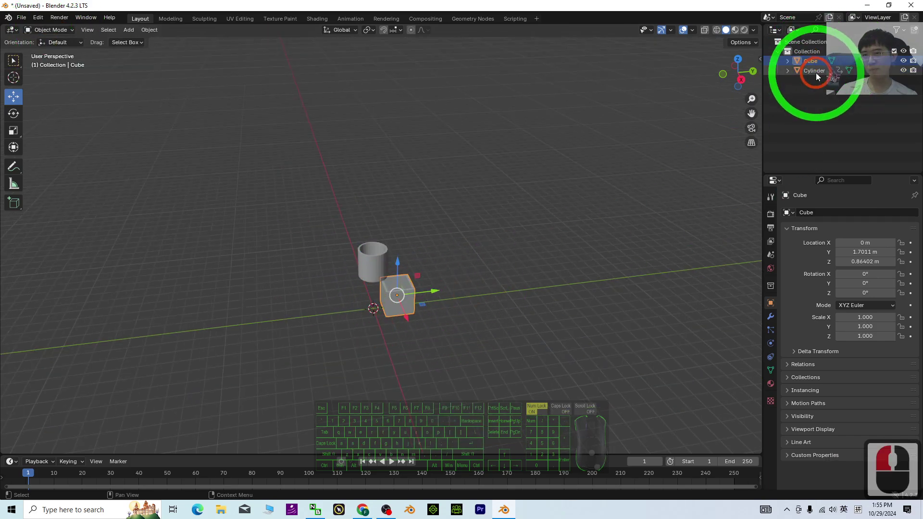
{"action": "scroll", "coordinate": [552, 332], "scroll_direction": "up", "scroll_amount": 5}
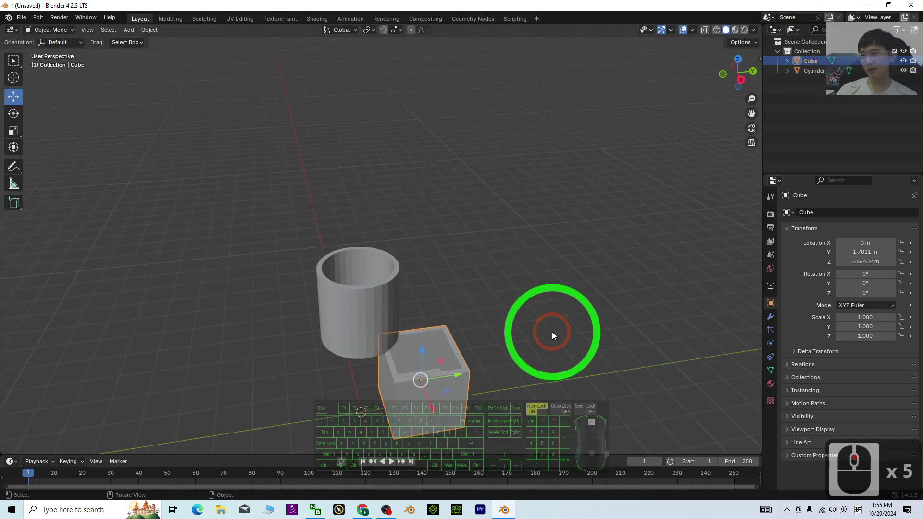
{"action": "left_click", "coordinate": [370, 289]}
{"action": "left_click", "coordinate": [440, 198]}
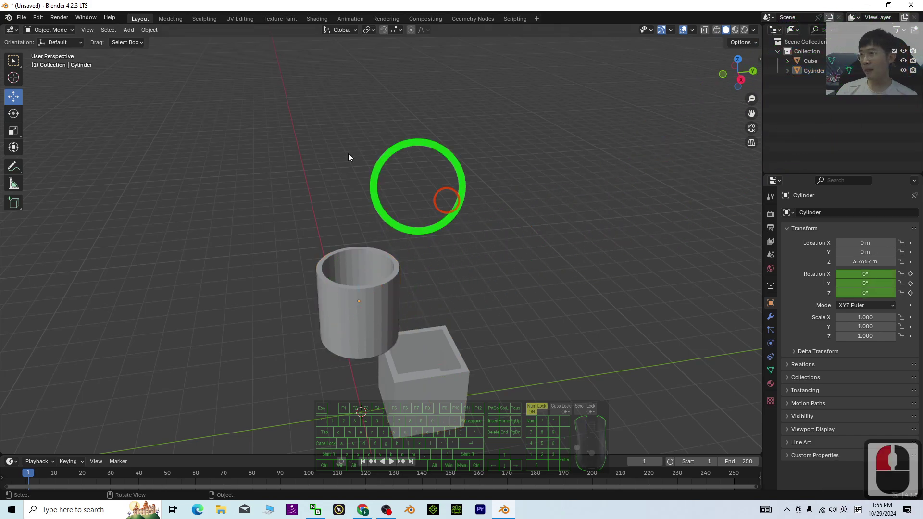
- Add a UV sphere as a separate object and raise it above the cylinder to about Z 7.08 m
{"action": "left_click", "coordinate": [128, 29]}
{"action": "mouse_move", "coordinate": [141, 41]}
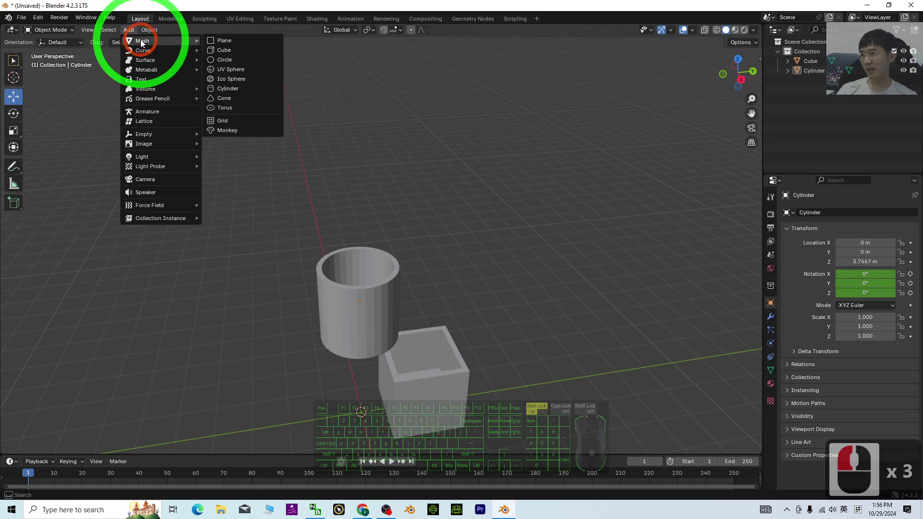
{"action": "left_click", "coordinate": [231, 69]}
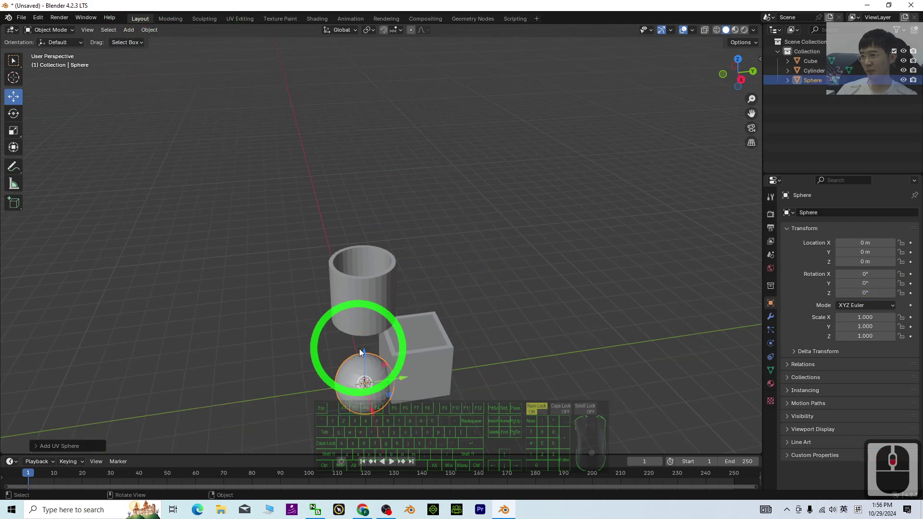
{"action": "left_click_drag", "start_coordinate": [366, 354], "coordinate": [392, 162]}
- Scale the sphere down to about 0.24 so that it is much smaller than the cylinder's opening
{"action": "key", "text": "s"}
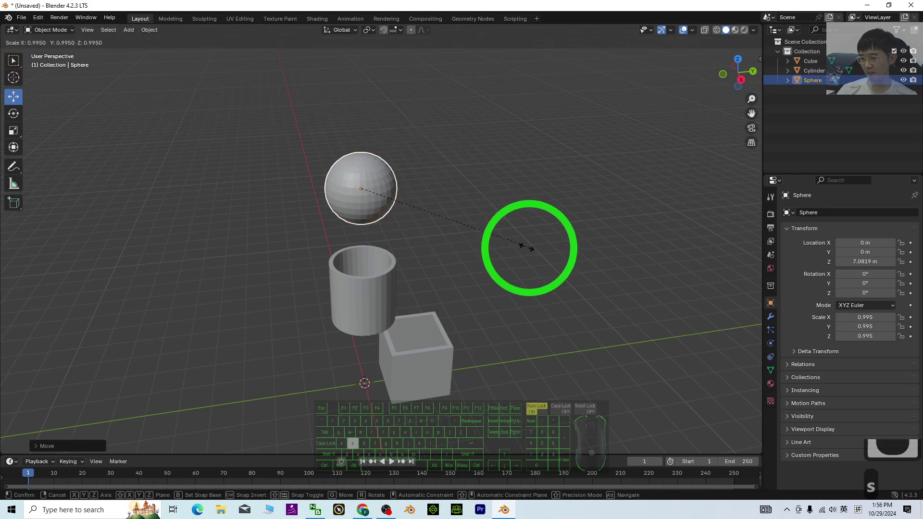
{"action": "left_click", "coordinate": [401, 209]}
{"action": "middle_click_drag", "start_coordinate": [504, 282], "coordinate": [464, 198]}
{"action": "key", "text": "s"}
{"action": "left_click", "coordinate": [439, 192]}
{"action": "scroll", "coordinate": [353, 177], "scroll_direction": "up", "scroll_amount": 3}
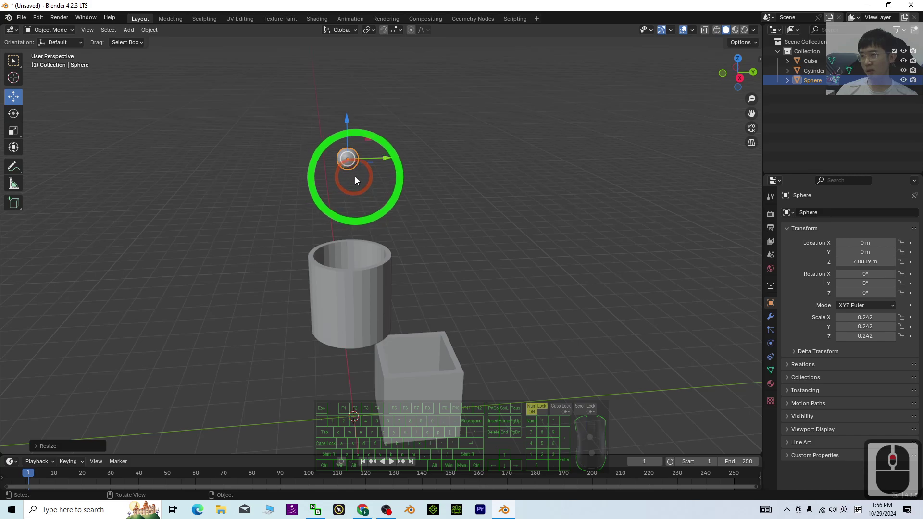
{"action": "left_click", "coordinate": [368, 95]}
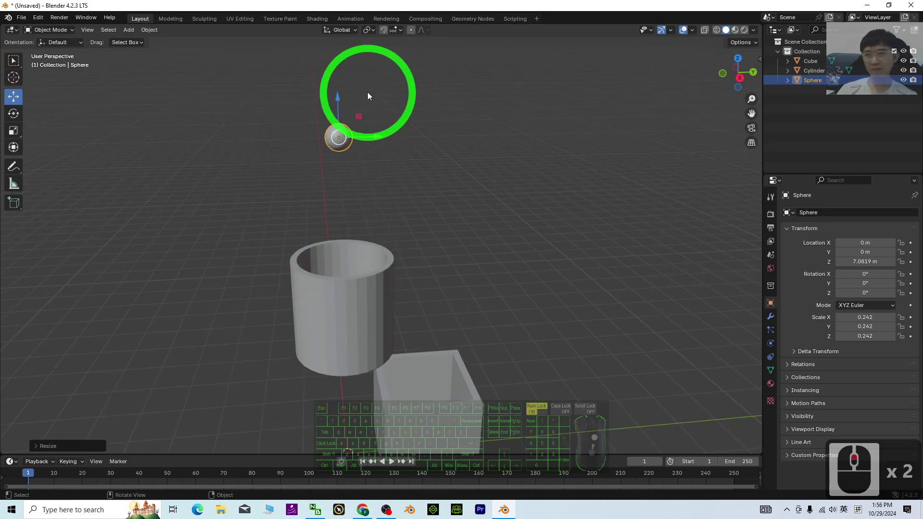
- Shrink the sphere to a scale of about 0.205 and lower it toward the cylinder's rim, to about Z 6.19 m
{"action": "left_click_drag", "start_coordinate": [340, 103], "coordinate": [336, 146]}
{"action": "key", "text": "s"}
{"action": "left_click", "coordinate": [443, 189]}
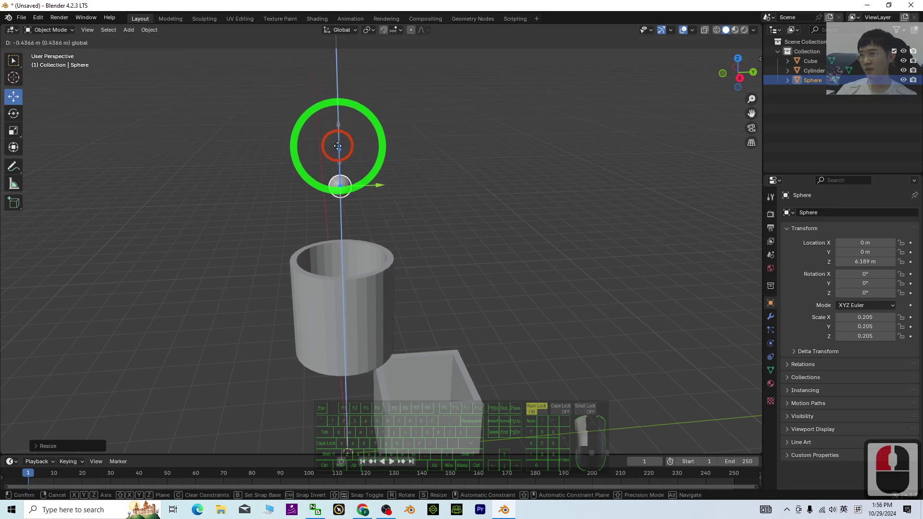
{"action": "middle_click_drag", "start_coordinate": [454, 198], "coordinate": [365, 209]}
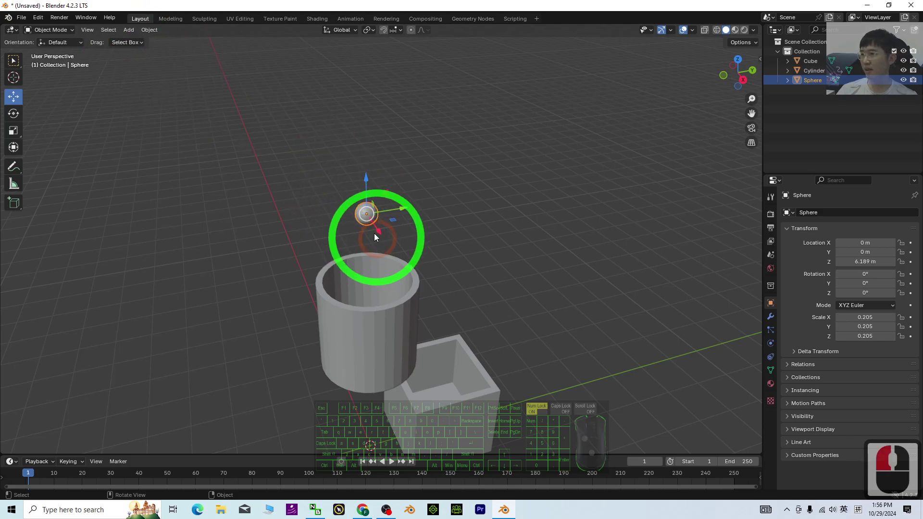
{"action": "left_click", "coordinate": [143, 30]}
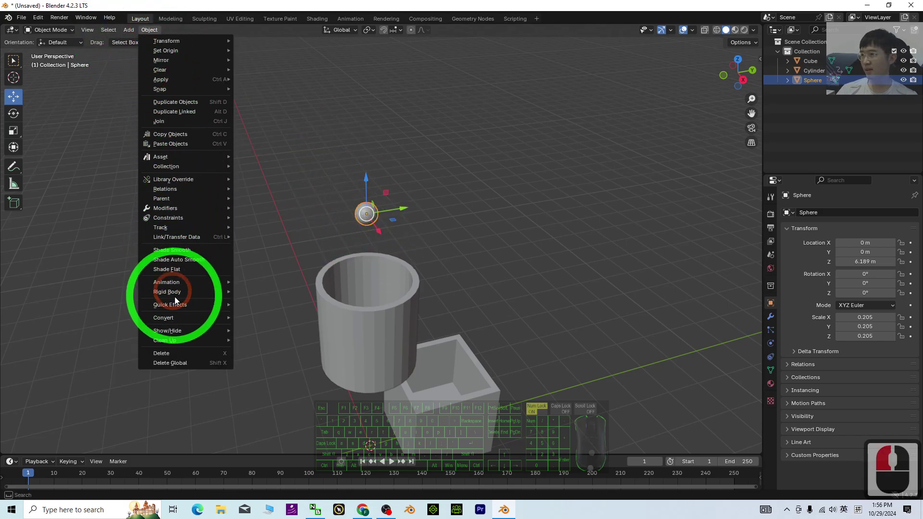
{"action": "mouse_move", "coordinate": [174, 306]}
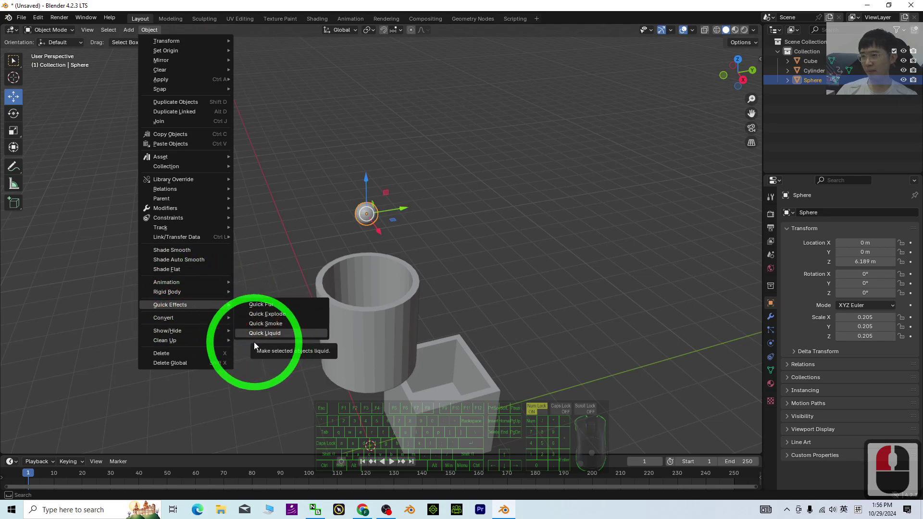
{"action": "left_click", "coordinate": [368, 318]}
- Add Fluid physics to the cylinder and set its type to Effector
{"action": "left_click", "coordinate": [390, 321]}
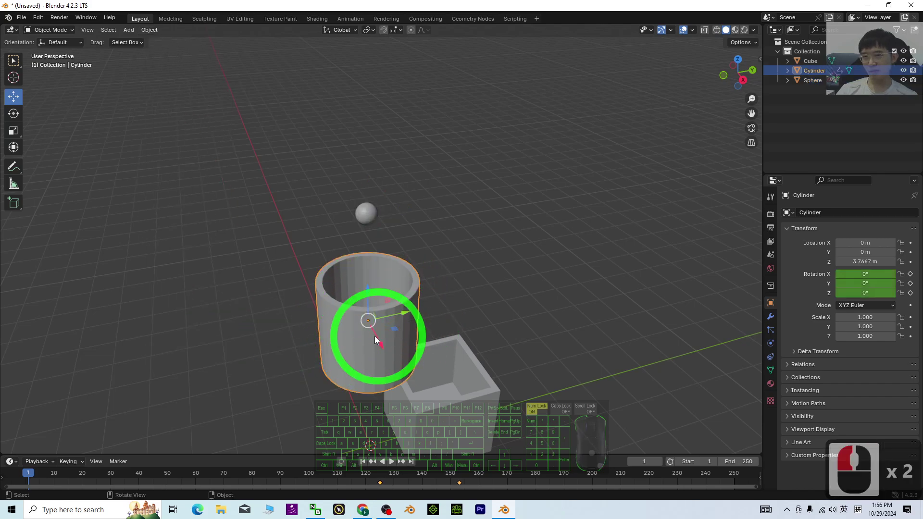
{"action": "mouse_move", "coordinate": [390, 354]}
{"action": "middle_mouse_down"}
{"action": "mouse_move", "coordinate": [408, 347]}
{"action": "mouse_move", "coordinate": [400, 343]}
{"action": "middle_mouse_up"}
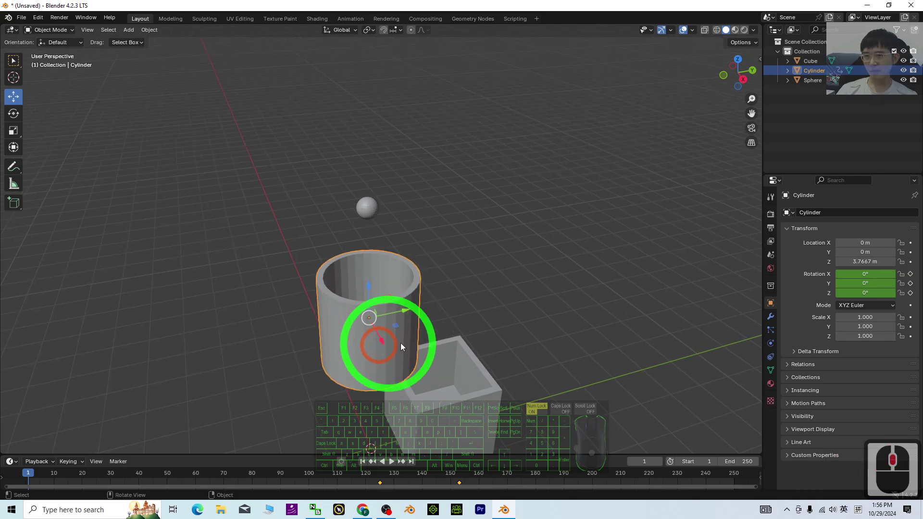
{"action": "left_click", "coordinate": [771, 345]}
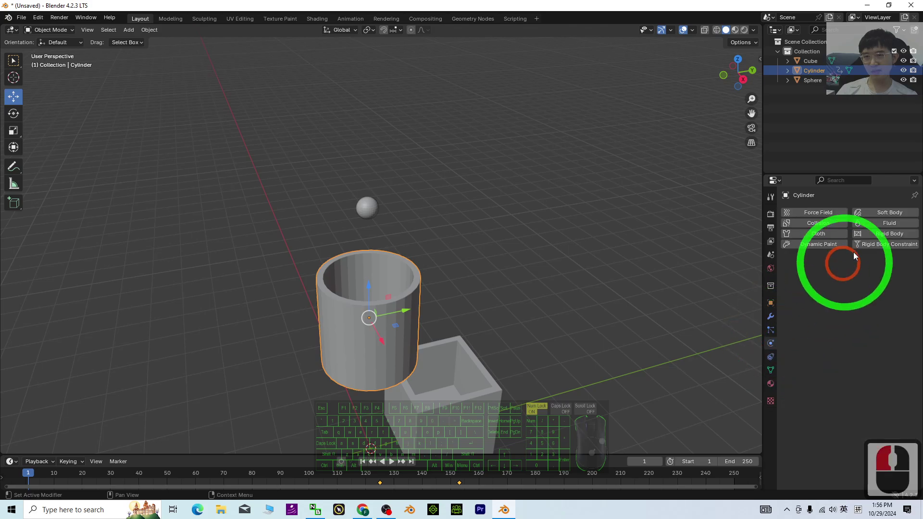
{"action": "left_click", "coordinate": [890, 228]}
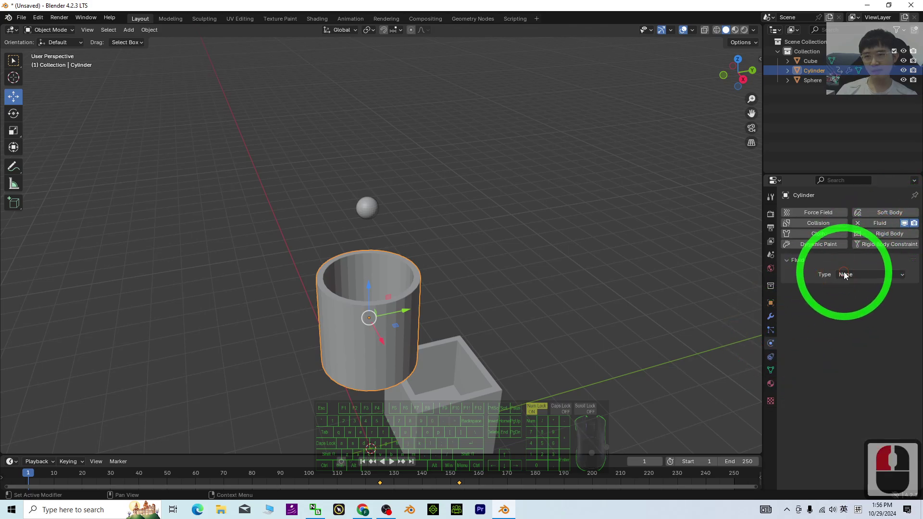
{"action": "left_click", "coordinate": [848, 275]}
{"action": "left_click", "coordinate": [859, 317]}
- Give the open box container Fluid physics with the type Effector
{"action": "scroll", "coordinate": [577, 346], "scroll_direction": "down", "scroll_amount": 2}
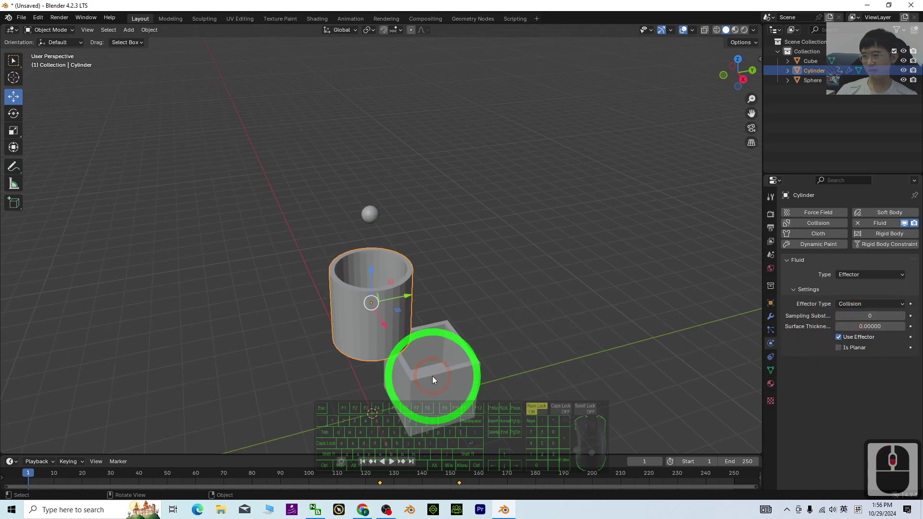
{"action": "left_click", "coordinate": [431, 376]}
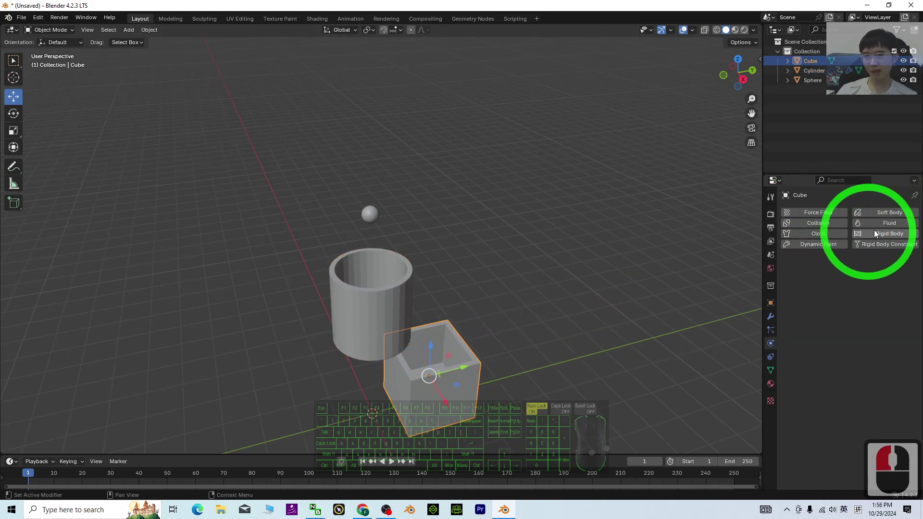
{"action": "left_click", "coordinate": [890, 224]}
{"action": "left_click", "coordinate": [846, 276]}
{"action": "left_click", "coordinate": [846, 311]}
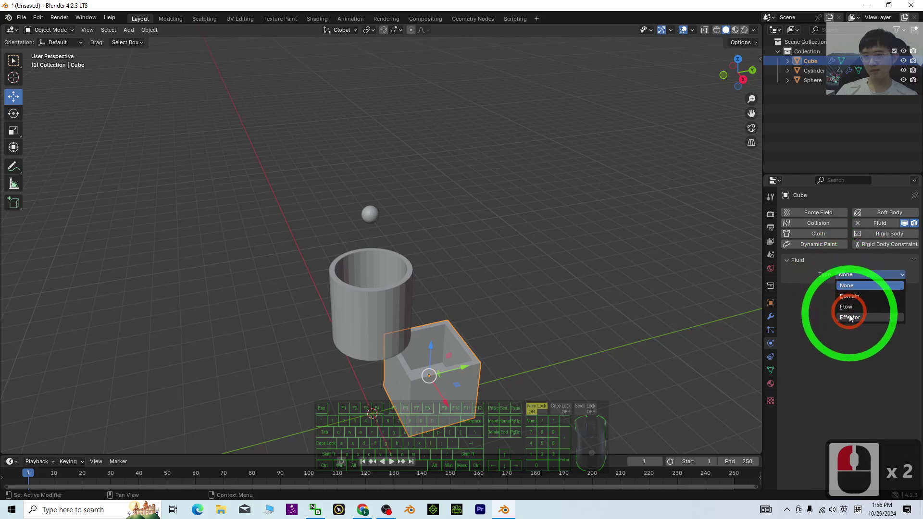
- Apply the Quick Liquid effect to the small sphere above the cylinder
{"action": "left_click", "coordinate": [371, 214]}
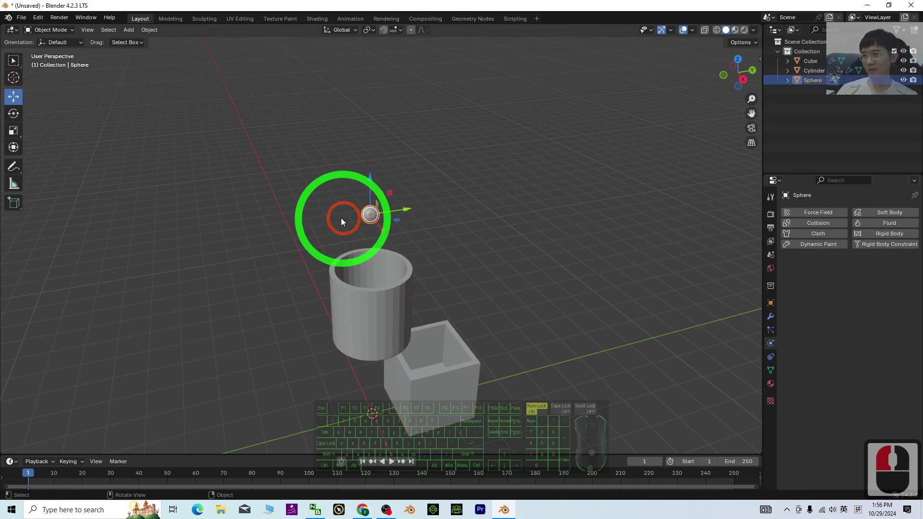
{"action": "middle_click_drag", "start_coordinate": [396, 247], "coordinate": [82, 37]}
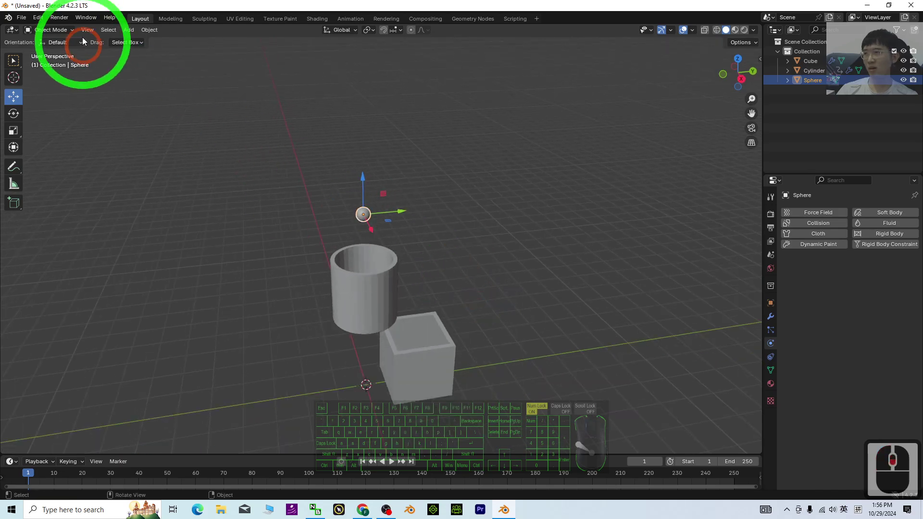
{"action": "left_click", "coordinate": [147, 30]}
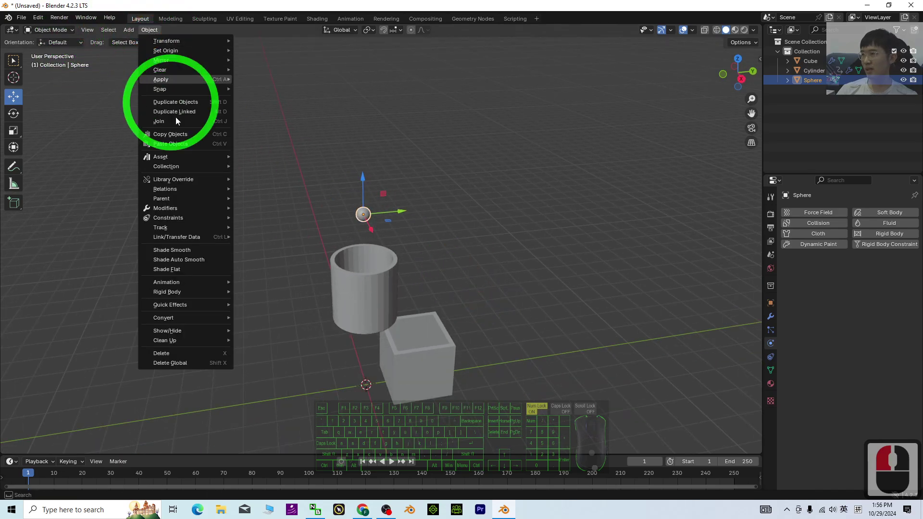
{"action": "mouse_move", "coordinate": [179, 284]}
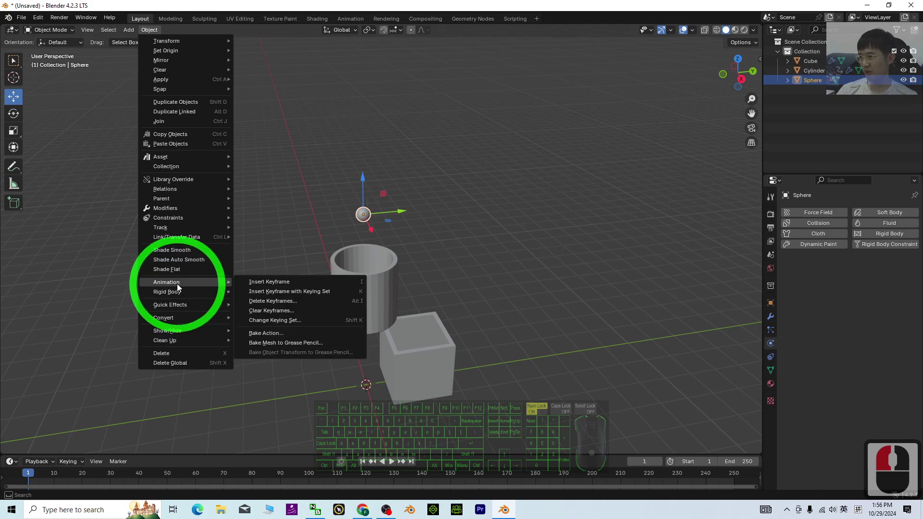
{"action": "mouse_move", "coordinate": [168, 304]}
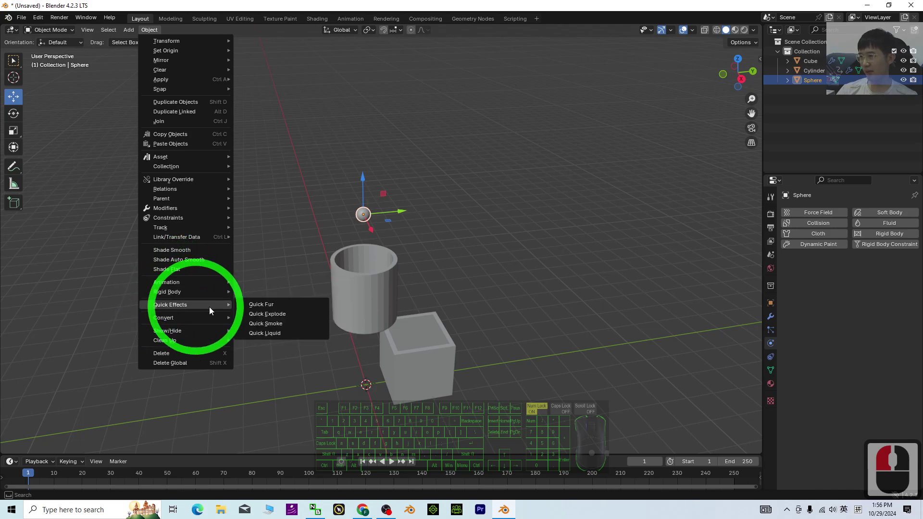
{"action": "left_click", "coordinate": [271, 335]}
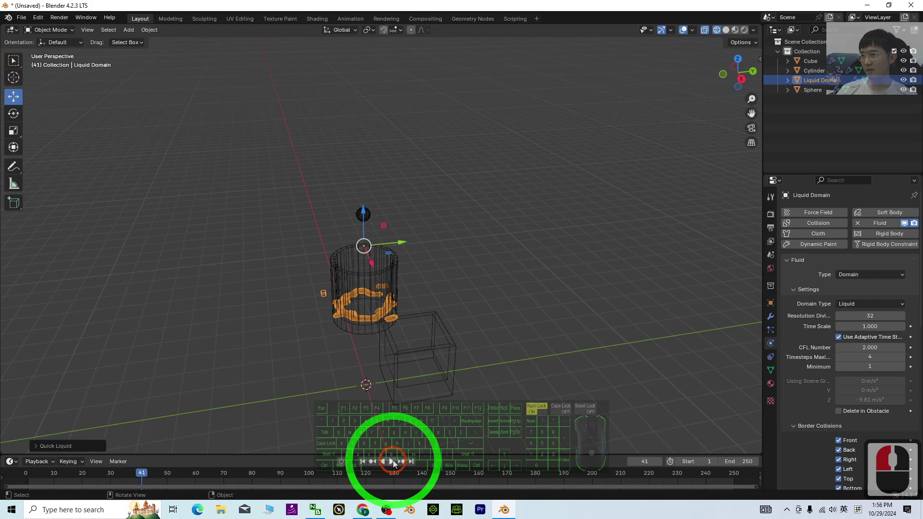
- Inspect the previewed liquid inside the cylinder from the side and return the timeline to frame 1
{"action": "middle_click_drag", "start_coordinate": [529, 370], "coordinate": [530, 344]}
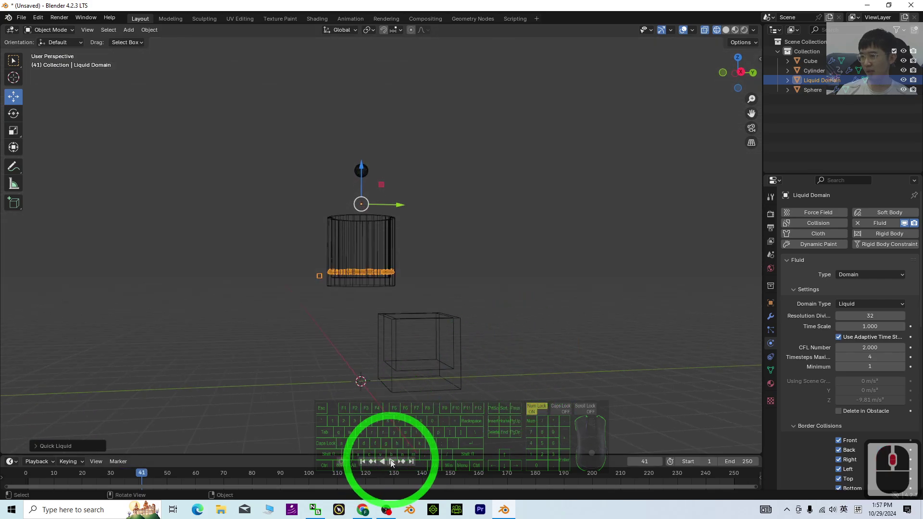
{"action": "left_click", "coordinate": [363, 461]}
{"action": "middle_click_drag", "start_coordinate": [484, 213], "coordinate": [503, 242]}
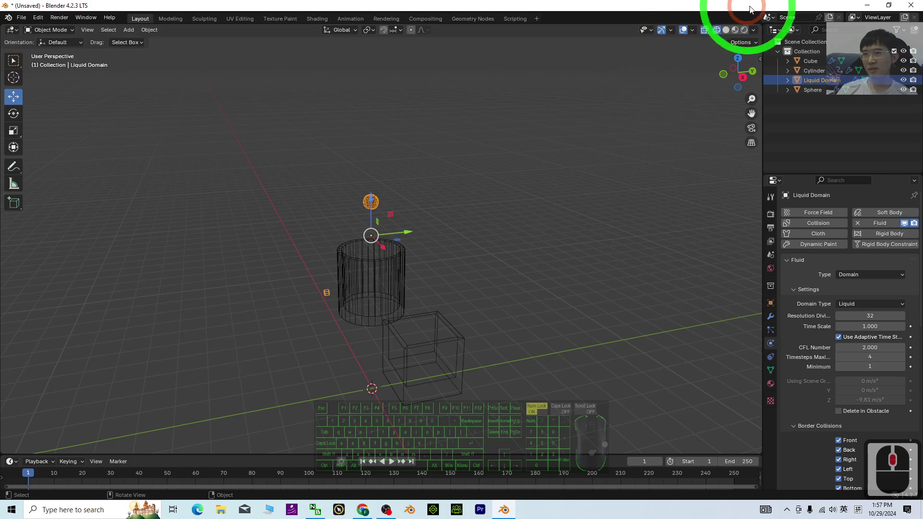
- Change the viewport shading from wireframe to Solid, trying Material Preview on the way
{"action": "left_click", "coordinate": [727, 30]}
{"action": "left_click", "coordinate": [735, 30]}
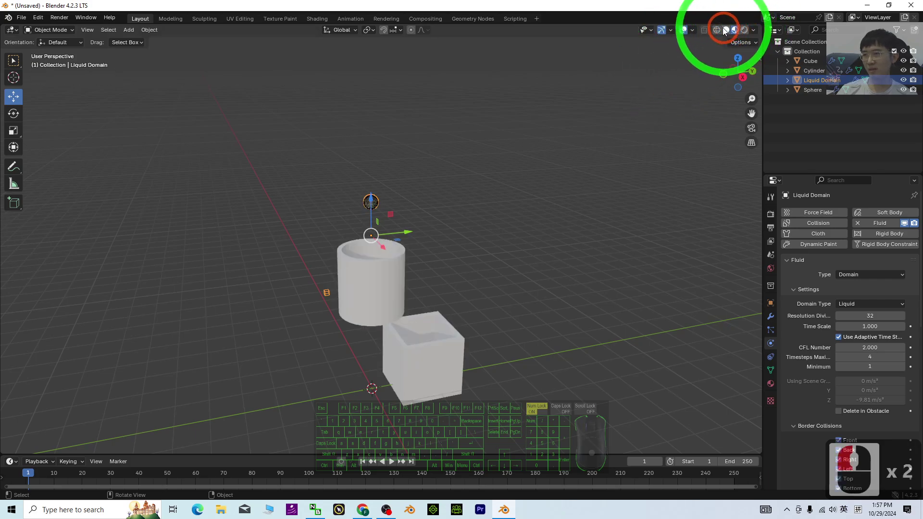
{"action": "left_click", "coordinate": [726, 30]}
{"action": "scroll", "coordinate": [485, 250], "scroll_direction": "up", "scroll_amount": 3}
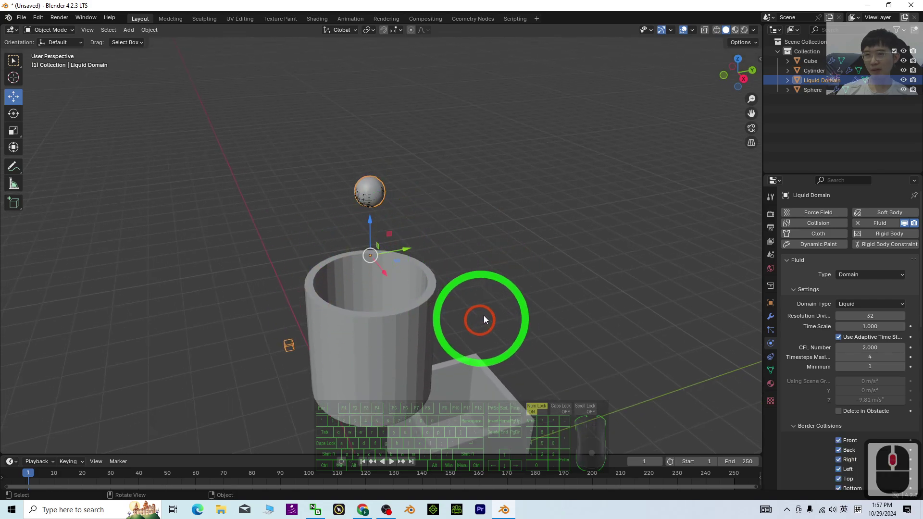
{"action": "scroll", "coordinate": [496, 269], "scroll_direction": "down", "scroll_amount": 2}
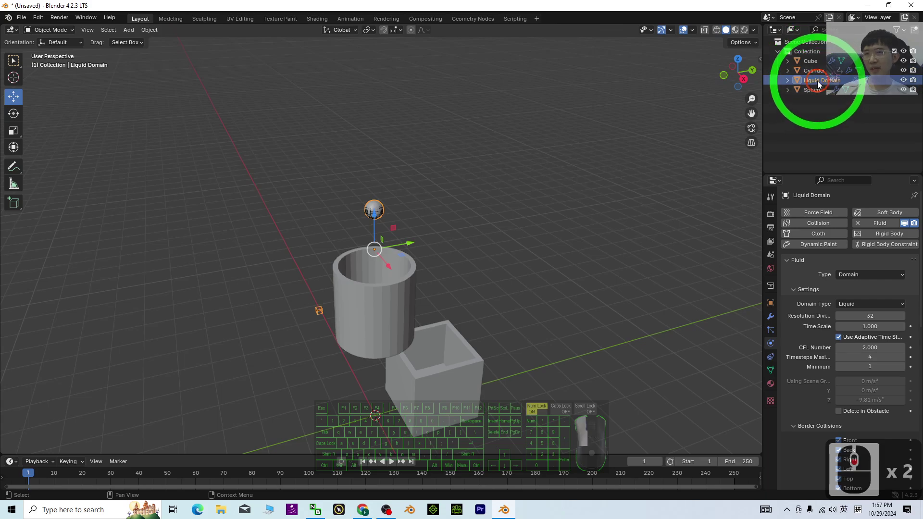
- Enter Edit Mode on the liquid domain and extend its two opposite side faces outward along Y, past the cylinder and box
{"action": "left_click", "coordinate": [56, 31]}
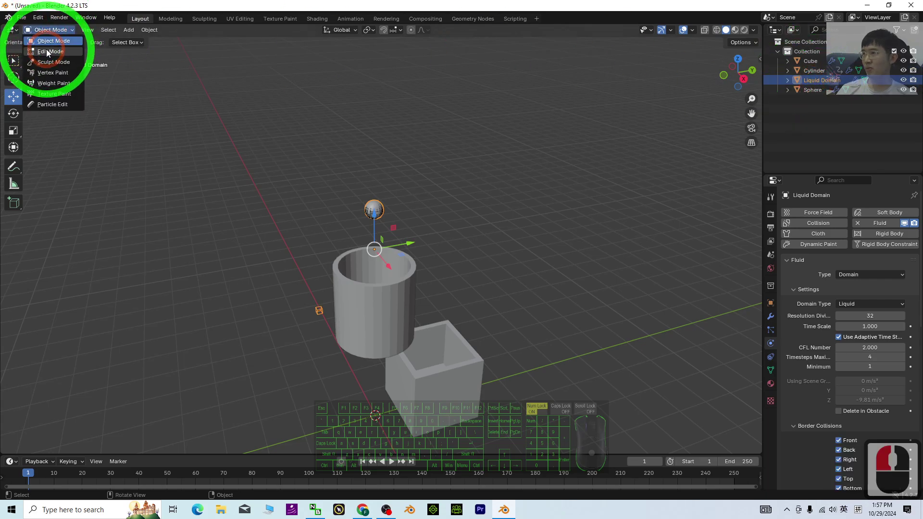
{"action": "left_click", "coordinate": [48, 52]}
{"action": "scroll", "coordinate": [417, 185], "scroll_direction": "down", "scroll_amount": 3}
{"action": "middle_click_drag", "start_coordinate": [416, 186], "coordinate": [175, 175]}
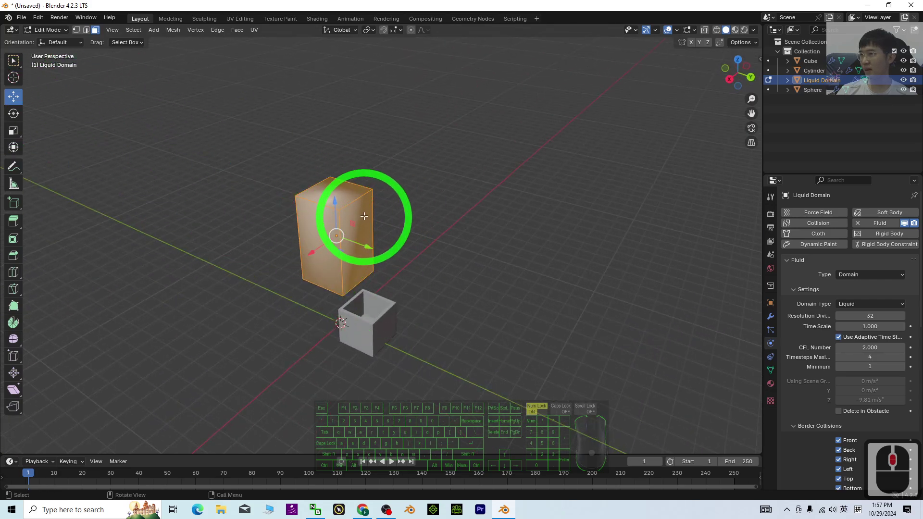
{"action": "middle_click_drag", "start_coordinate": [288, 270], "coordinate": [383, 260]}
{"action": "left_click_drag", "start_coordinate": [400, 254], "coordinate": [443, 381]}
{"action": "middle_click_drag", "start_coordinate": [442, 382], "coordinate": [399, 337]}
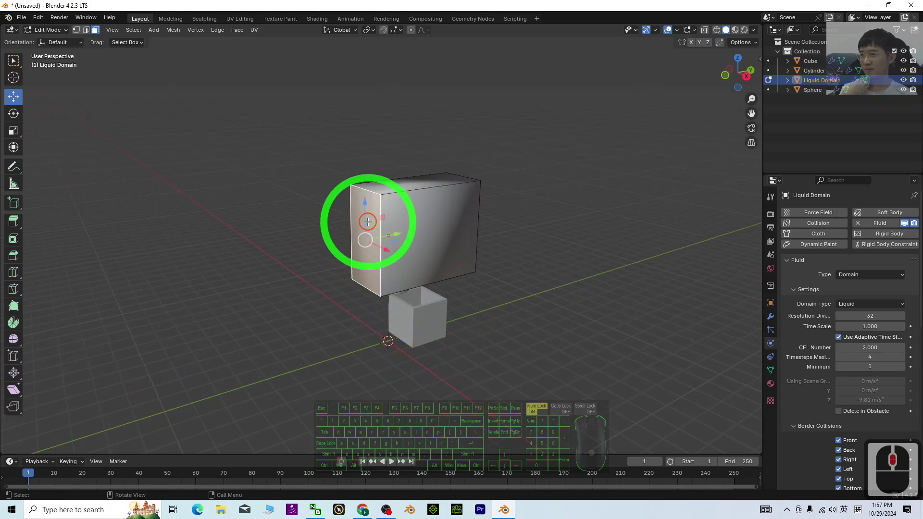
{"action": "left_click_drag", "start_coordinate": [400, 237], "coordinate": [372, 244]}
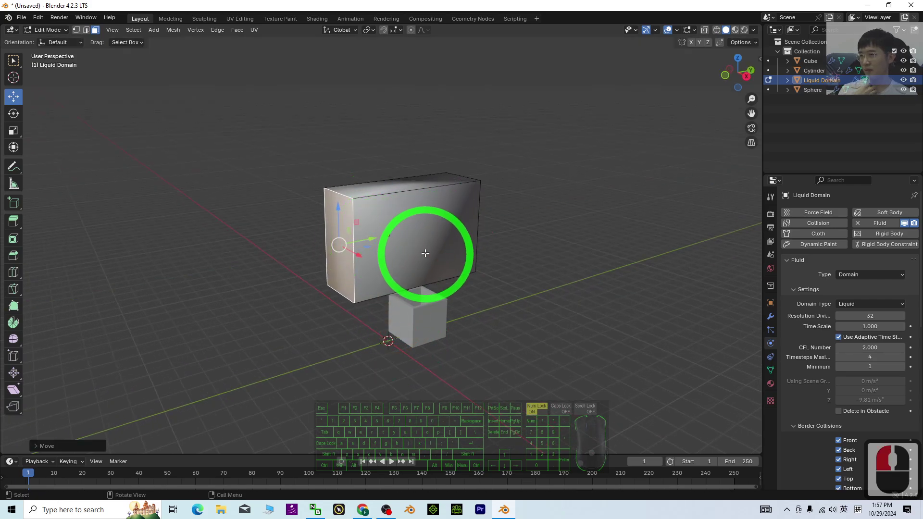
- Adjust the liquid domain's side face along X so that the domain fits closely around the cylinder
{"action": "left_click", "coordinate": [447, 283]}
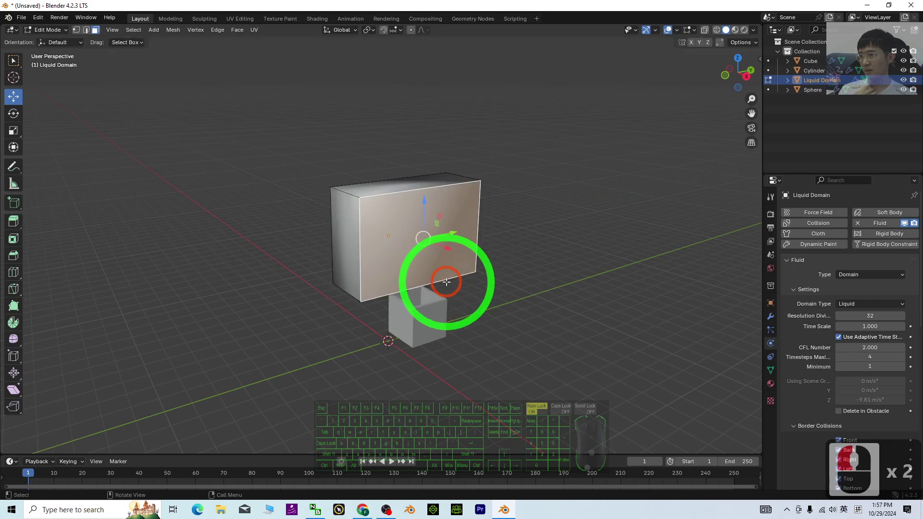
{"action": "middle_click_drag", "start_coordinate": [451, 249], "coordinate": [528, 251]}
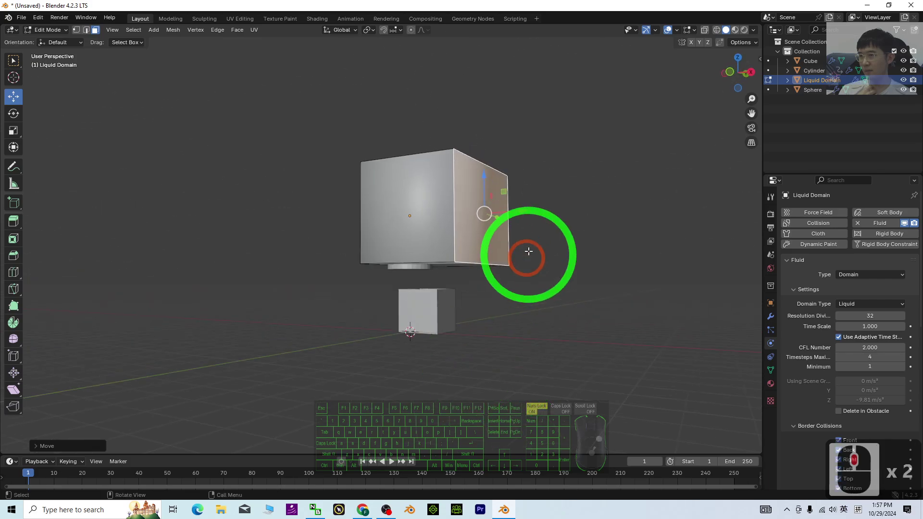
{"action": "left_click_drag", "start_coordinate": [527, 211], "coordinate": [484, 215]}
{"action": "middle_click_drag", "start_coordinate": [484, 214], "coordinate": [410, 233]}
{"action": "left_click_drag", "start_coordinate": [444, 226], "coordinate": [432, 223]}
- Lower the liquid domain's bottom face to ground level so that the domain encloses the box container
{"action": "middle_click_drag", "start_coordinate": [545, 280], "coordinate": [429, 212]}
{"action": "left_click_drag", "start_coordinate": [428, 215], "coordinate": [431, 300]}
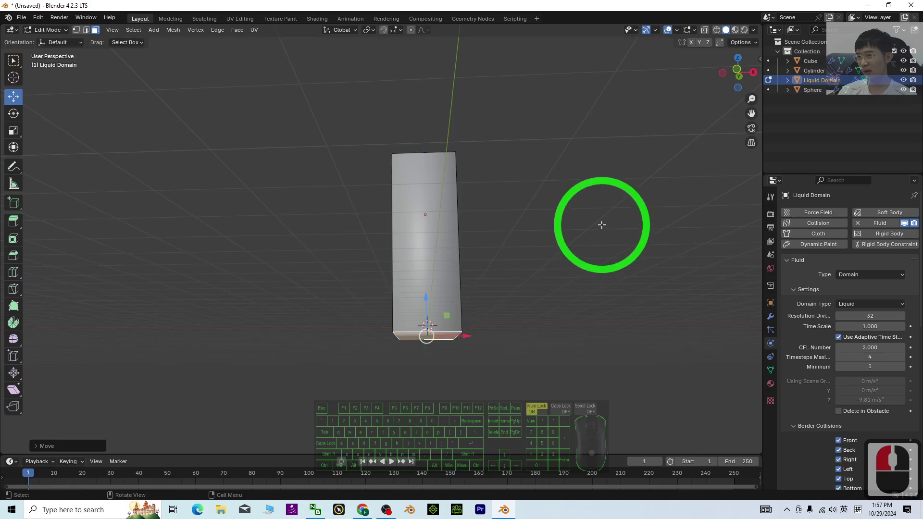
{"action": "middle_click_drag", "start_coordinate": [601, 224], "coordinate": [500, 212]}
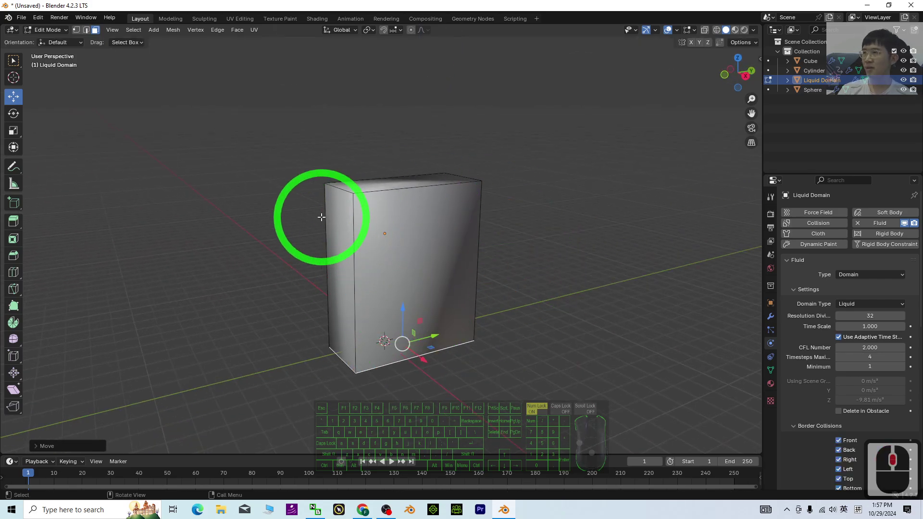
- Return the liquid domain to Object Mode, preview the animation briefly and rewind to the first frame
{"action": "left_click", "coordinate": [47, 29]}
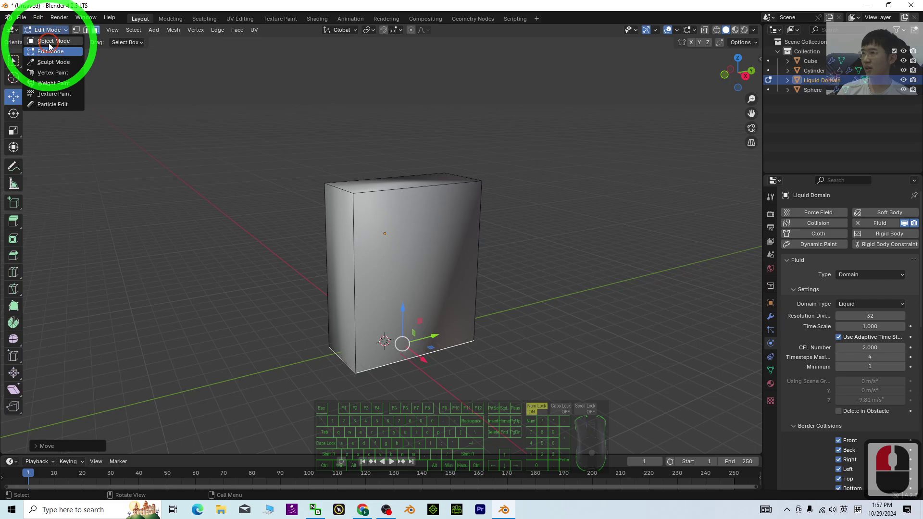
{"action": "left_click", "coordinate": [48, 42]}
{"action": "middle_click_drag", "start_coordinate": [619, 297], "coordinate": [436, 448]}
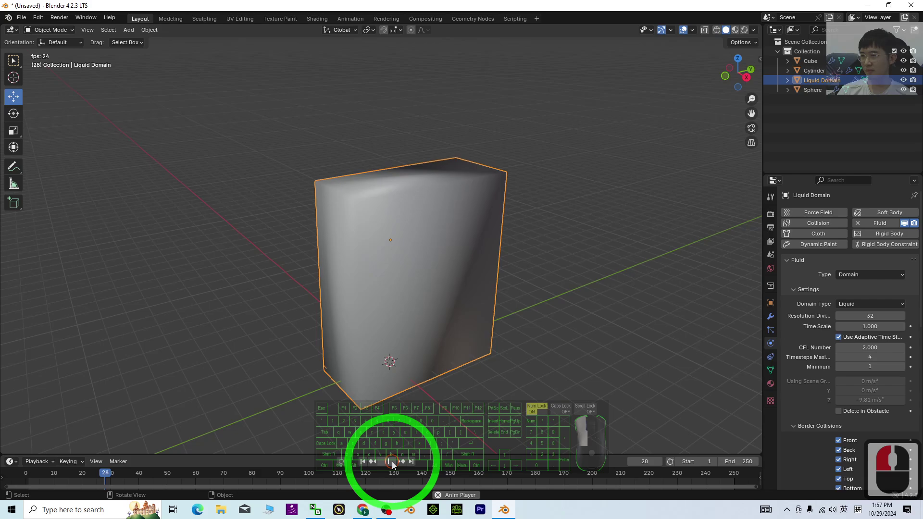
{"action": "left_click", "coordinate": [363, 462]}
{"action": "scroll", "coordinate": [381, 206], "scroll_direction": "up", "scroll_amount": 5}
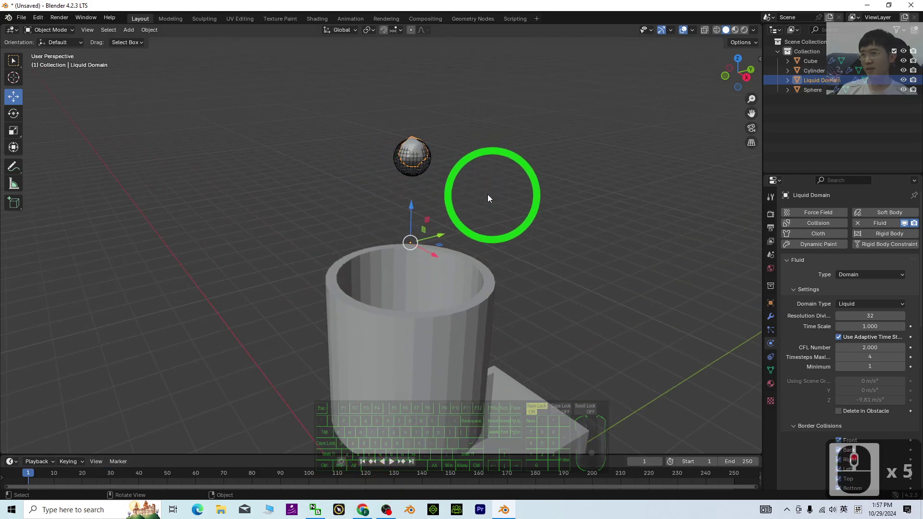
- Set the sphere's liquid flow behavior to Inflow so that it emits continuously
{"action": "left_click", "coordinate": [425, 165]}
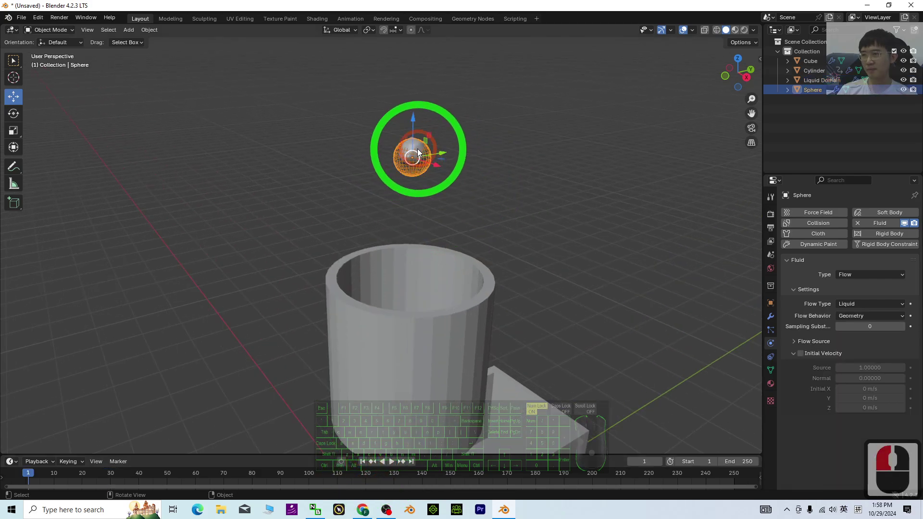
{"action": "left_click", "coordinate": [417, 150]}
{"action": "left_click", "coordinate": [822, 81]}
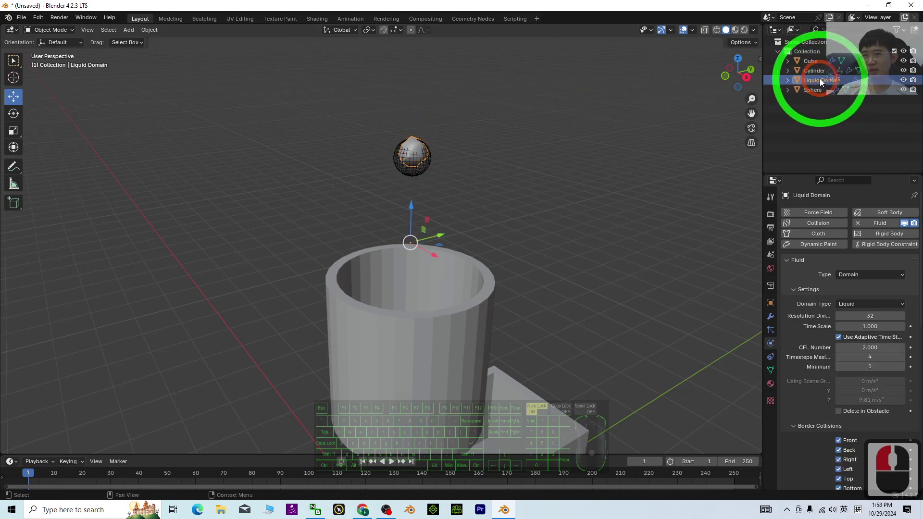
{"action": "left_click", "coordinate": [820, 79]}
{"action": "left_click", "coordinate": [829, 295]}
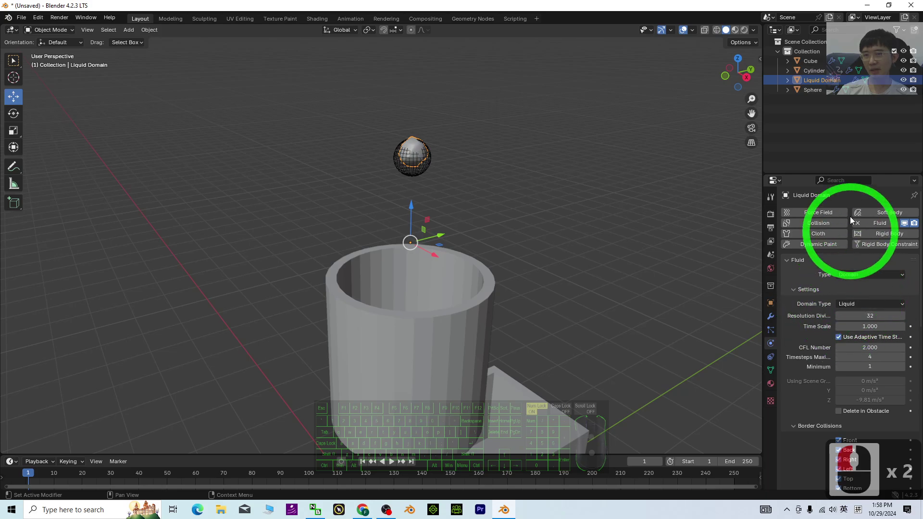
{"action": "left_click", "coordinate": [813, 90]}
{"action": "left_click", "coordinate": [873, 303]}
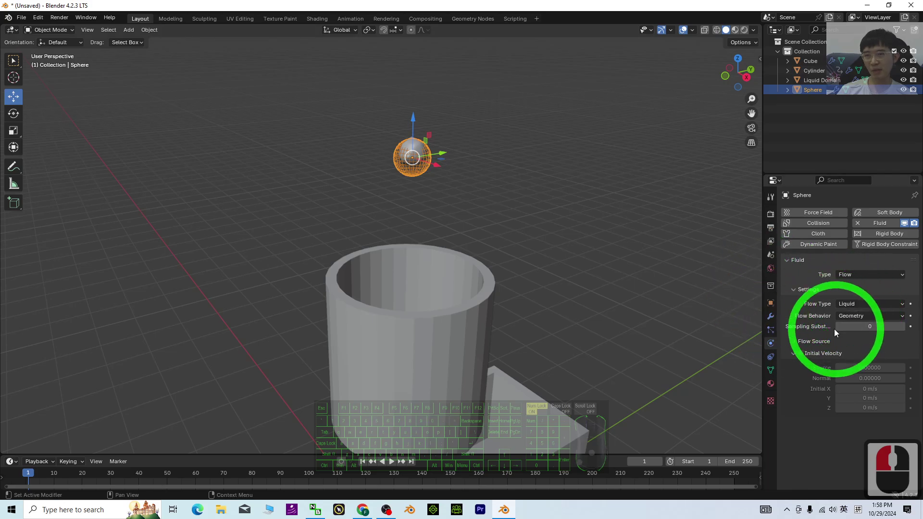
{"action": "left_click", "coordinate": [846, 318]}
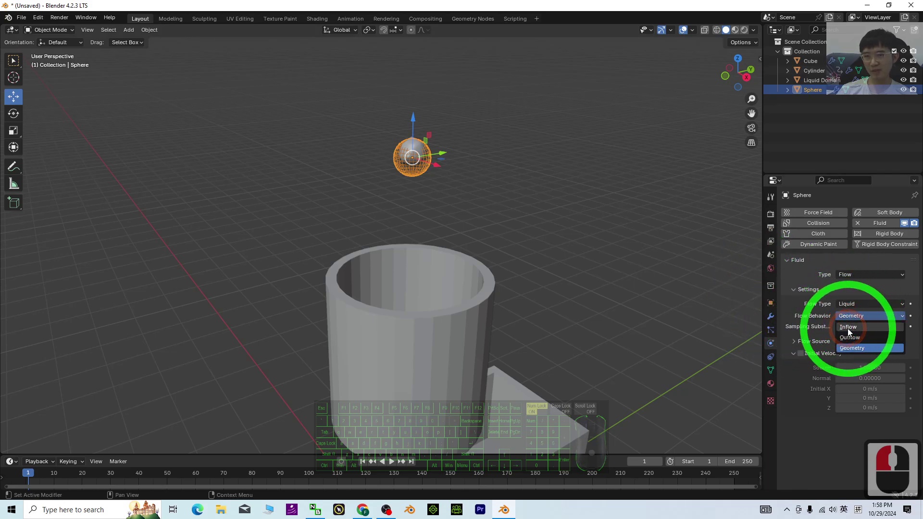
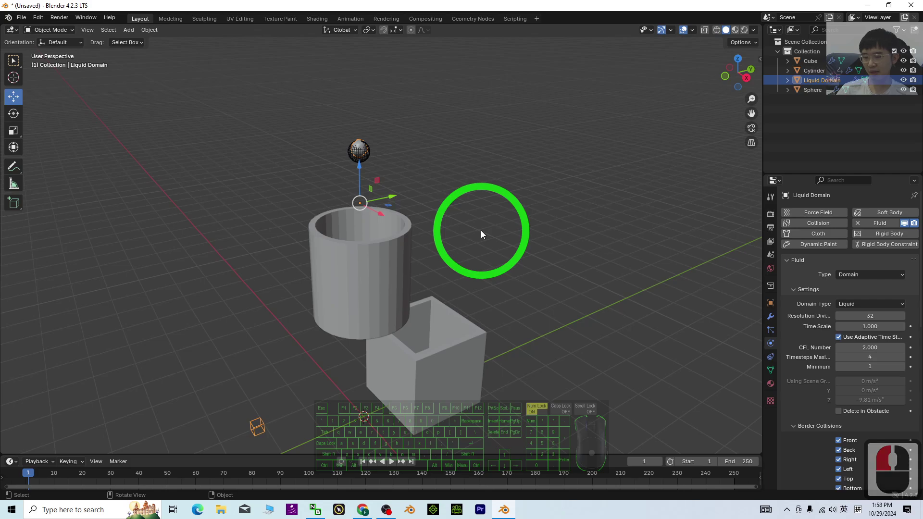
- Save the project to the Desktop folder under the file name "liquid 01"
{"action": "key", "text": "ctrl+shift+s"}
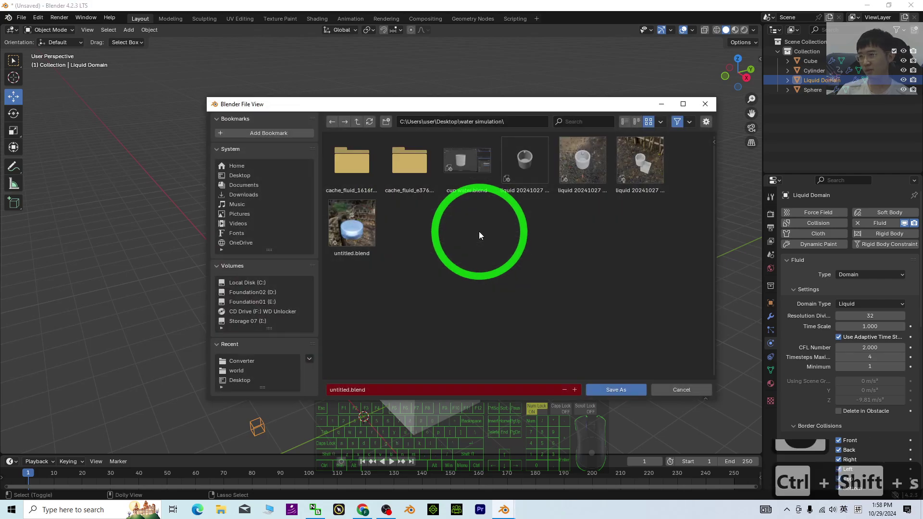
{"action": "left_click", "coordinate": [238, 176]}
{"action": "left_click", "coordinate": [248, 179]}
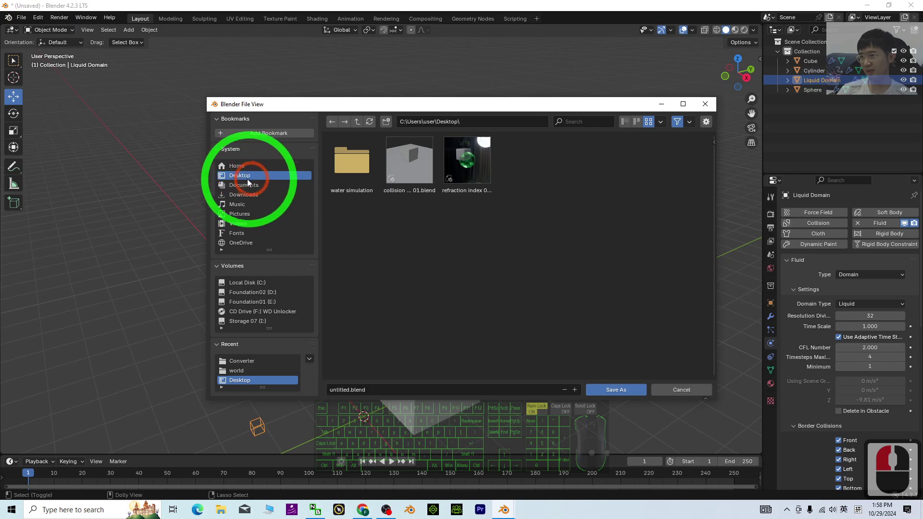
{"action": "double_click", "coordinate": [369, 388]}
{"action": "type", "text": "liqui"}
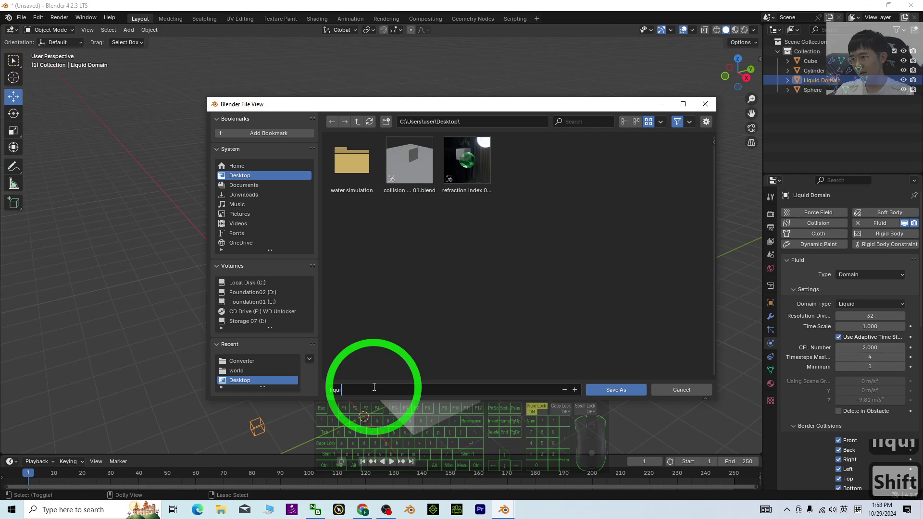
{"action": "type", "text": "d 01"}
{"action": "double_click", "coordinate": [637, 390]}
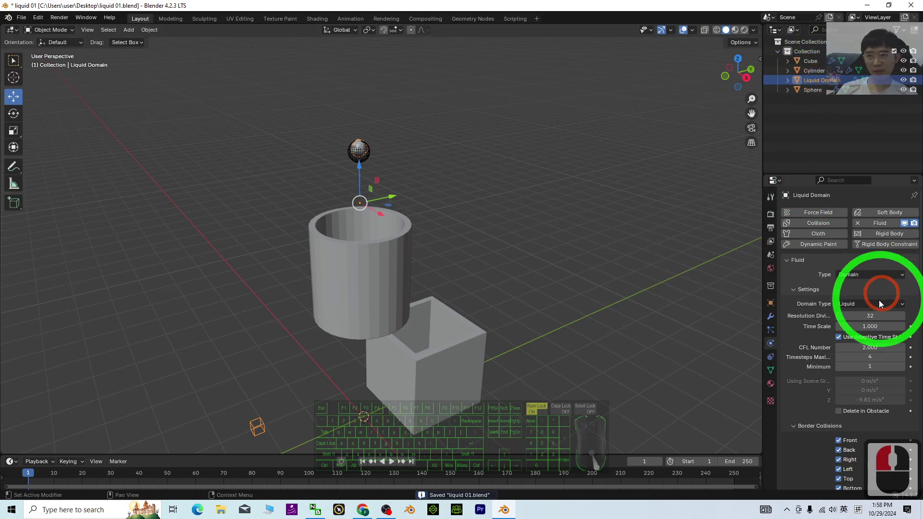
- Set the liquid domain's cache type to All and bake the whole simulation
{"action": "scroll", "coordinate": [830, 312], "scroll_direction": "down", "scroll_amount": 9}
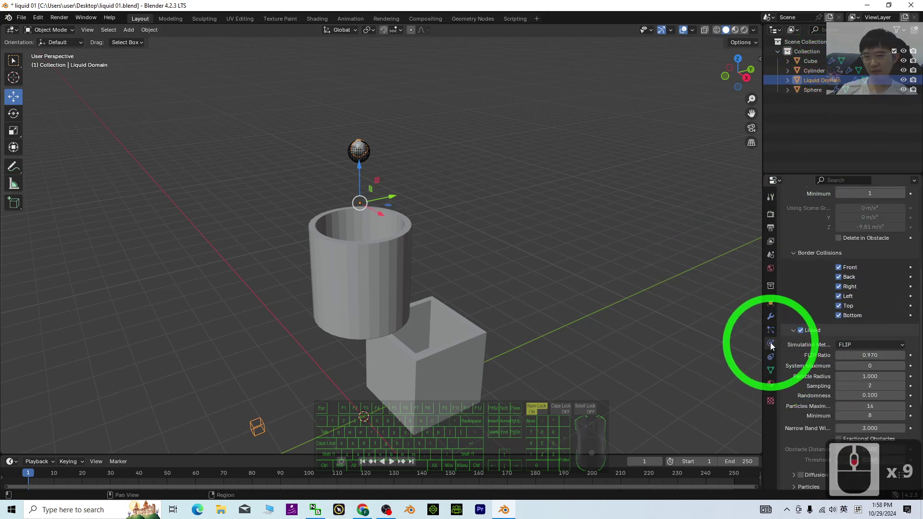
{"action": "scroll", "coordinate": [830, 352], "scroll_direction": "down", "scroll_amount": 10}
{"action": "scroll", "coordinate": [830, 352], "scroll_direction": "down", "scroll_amount": 4}
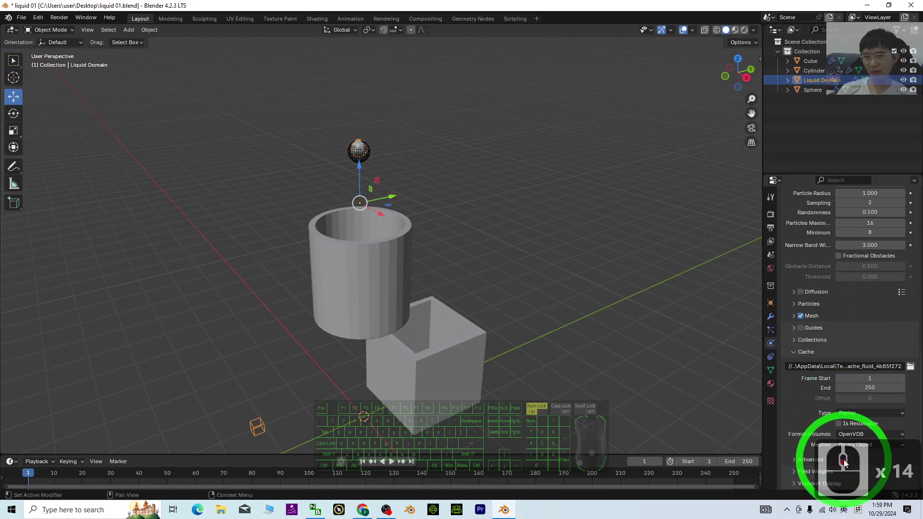
{"action": "left_click_drag", "start_coordinate": [791, 4], "coordinate": [707, 9]}
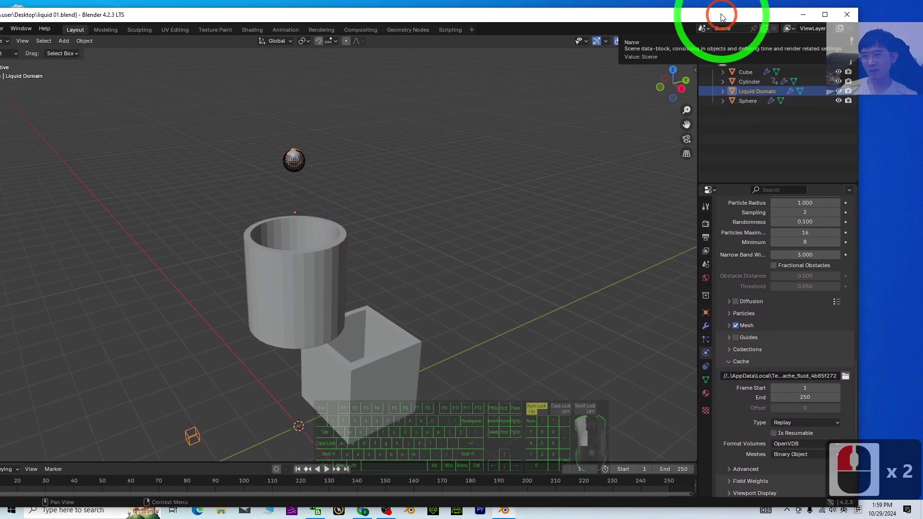
{"action": "left_click", "coordinate": [767, 415]}
{"action": "left_click", "coordinate": [767, 448]}
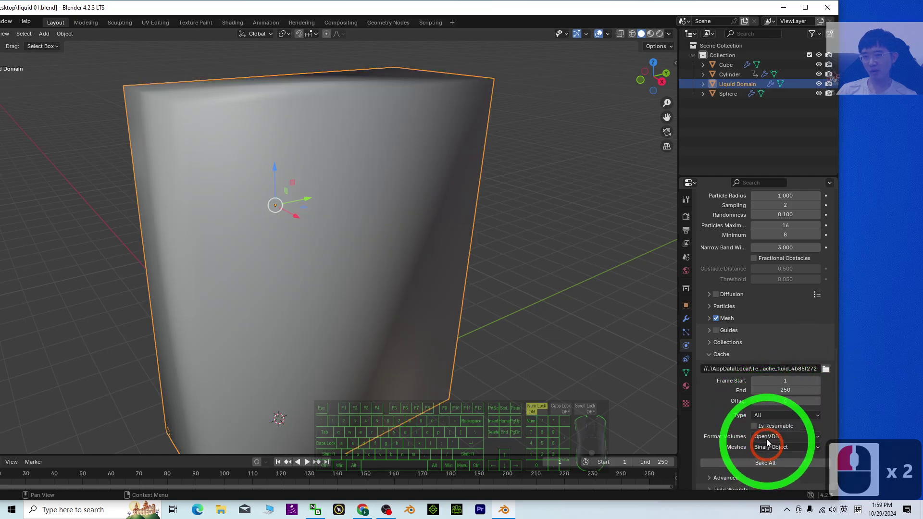
{"action": "left_click", "coordinate": [770, 465]}
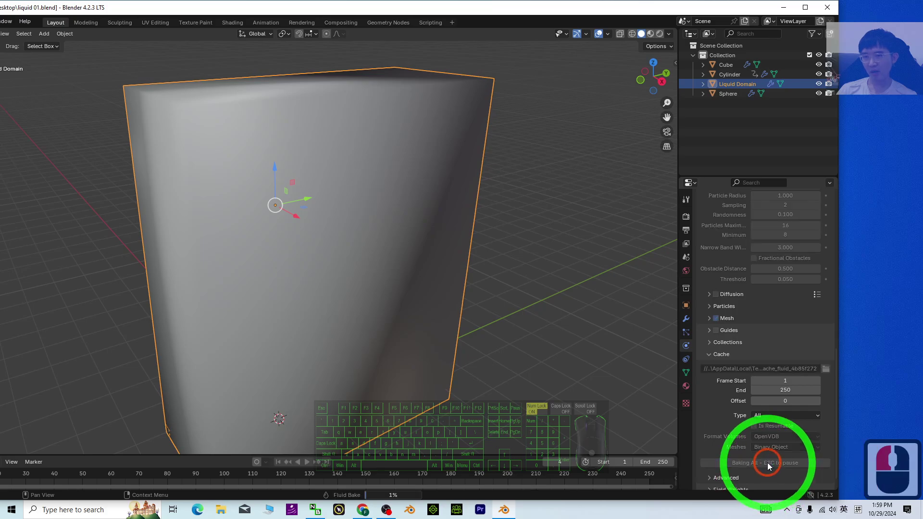
{"action": "left_click", "coordinate": [798, 11]}
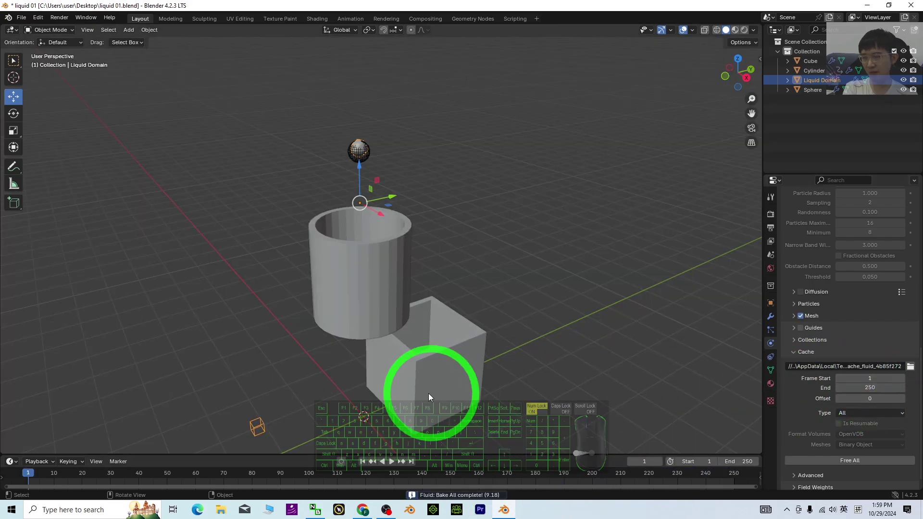
- Play the baked low-resolution simulation, check how the liquid falls into the cylinder, and rewind to the first frame
{"action": "left_click", "coordinate": [391, 462]}
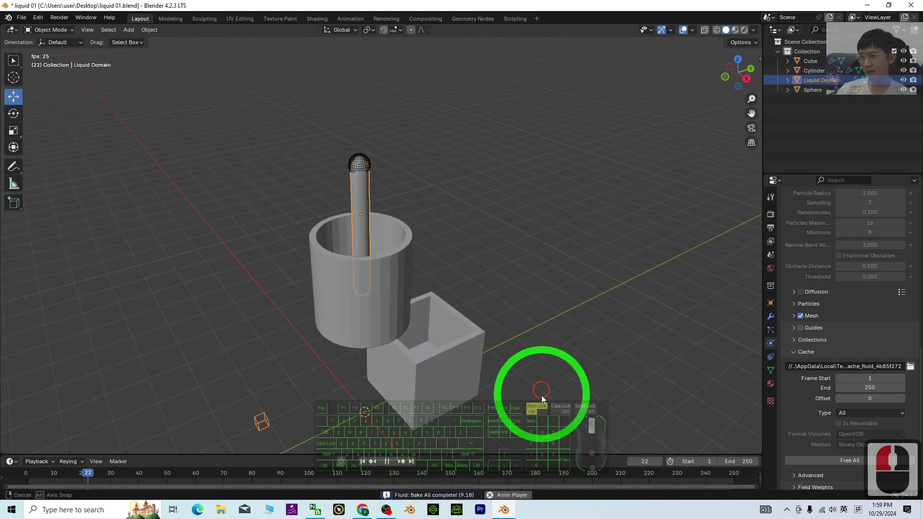
{"action": "middle_click_drag", "start_coordinate": [542, 396], "coordinate": [524, 353]}
{"action": "left_click", "coordinate": [387, 461]}
{"action": "left_click", "coordinate": [363, 462]}
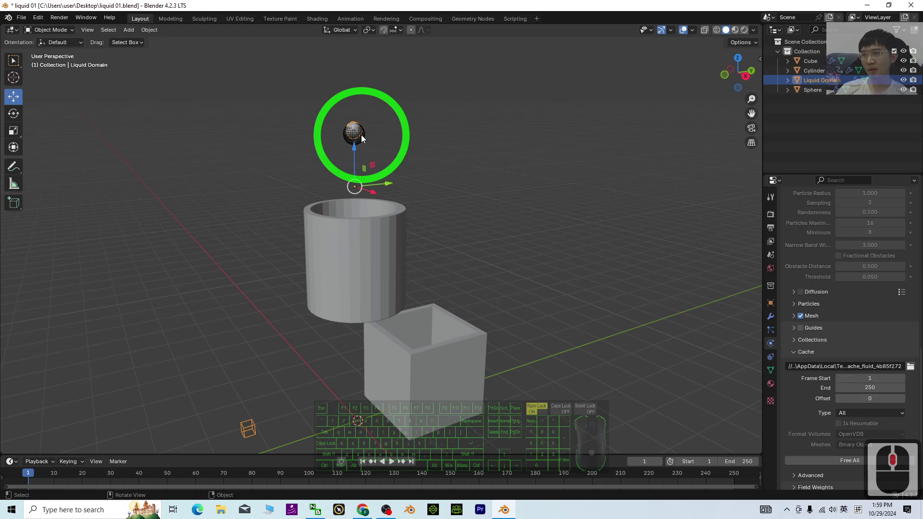
- Select the liquid domain again and free all of its baked simulation data
{"action": "left_click", "coordinate": [812, 90]}
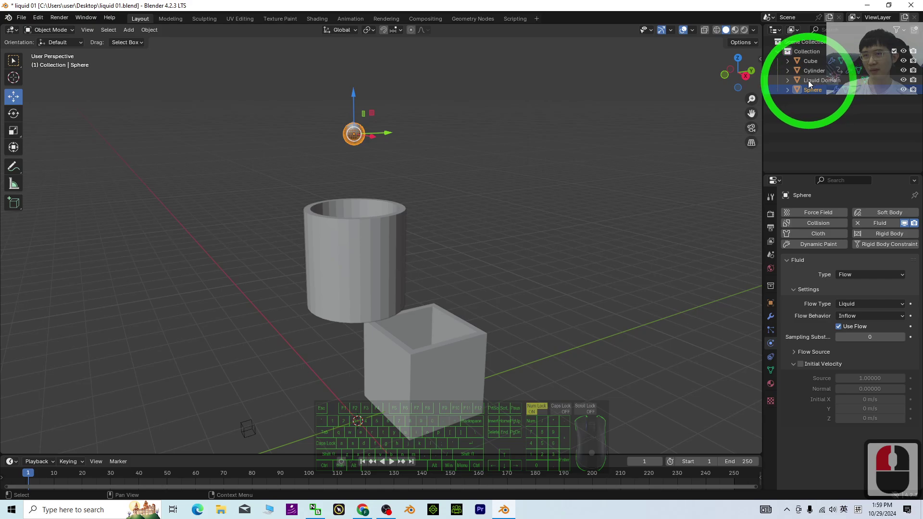
{"action": "left_click", "coordinate": [822, 80]}
{"action": "scroll", "coordinate": [850, 277], "scroll_direction": "down", "scroll_amount": 19}
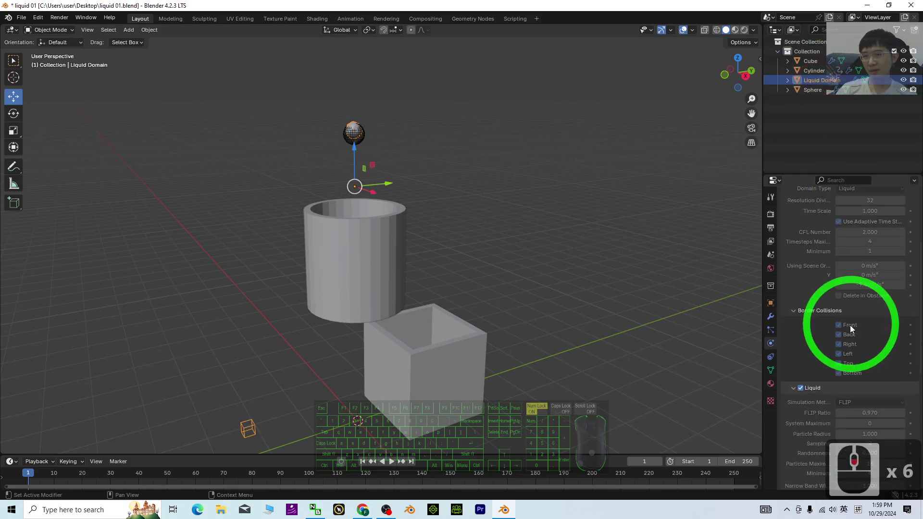
{"action": "double_click", "coordinate": [784, 6]}
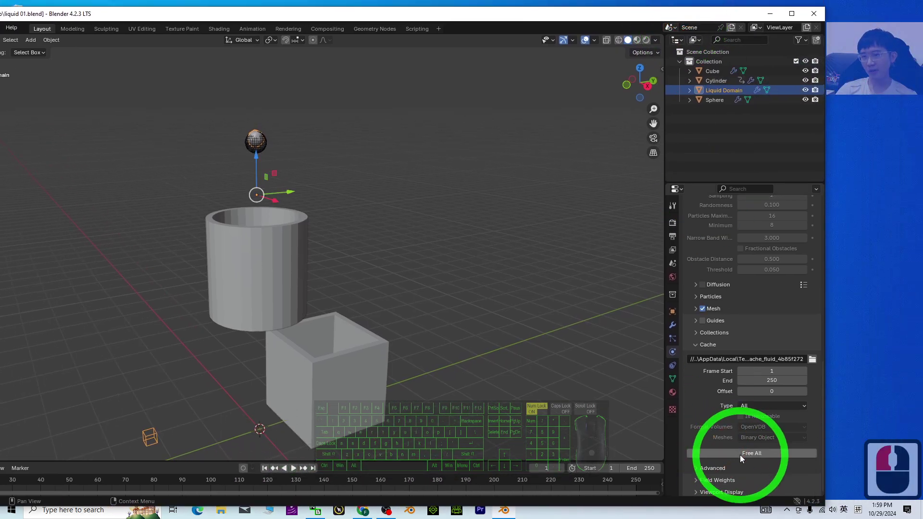
{"action": "left_click", "coordinate": [740, 454]}
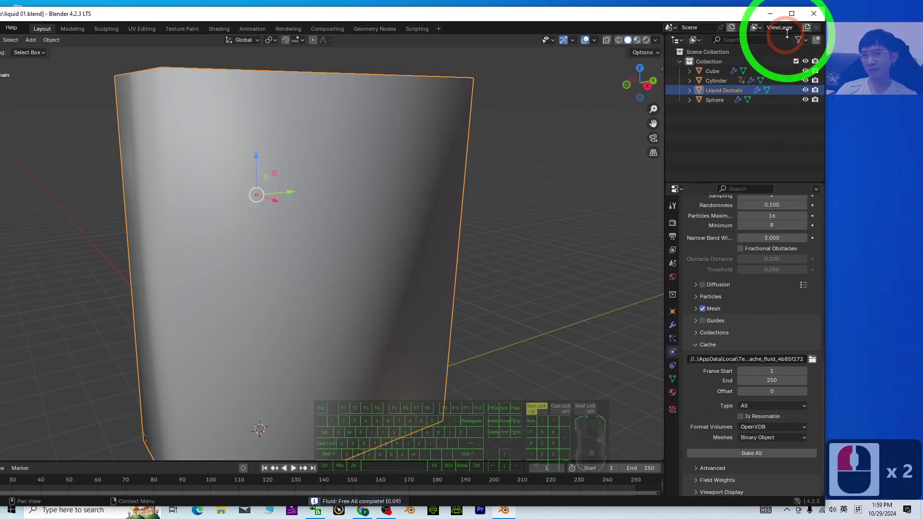
{"action": "left_click", "coordinate": [795, 15]}
- Set the liquid domain's resolution divisions to 100
{"action": "scroll", "coordinate": [846, 303], "scroll_direction": "up", "scroll_amount": 5}
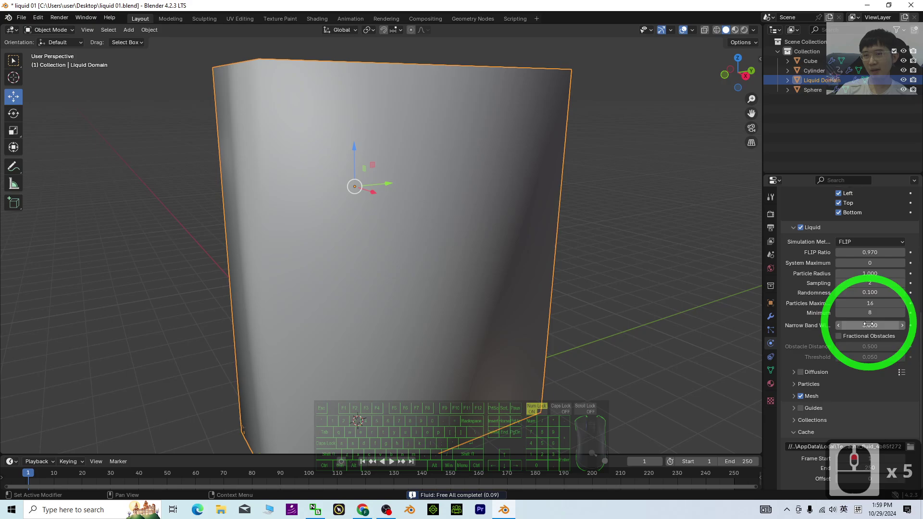
{"action": "scroll", "coordinate": [870, 382], "scroll_direction": "up", "scroll_amount": 13}
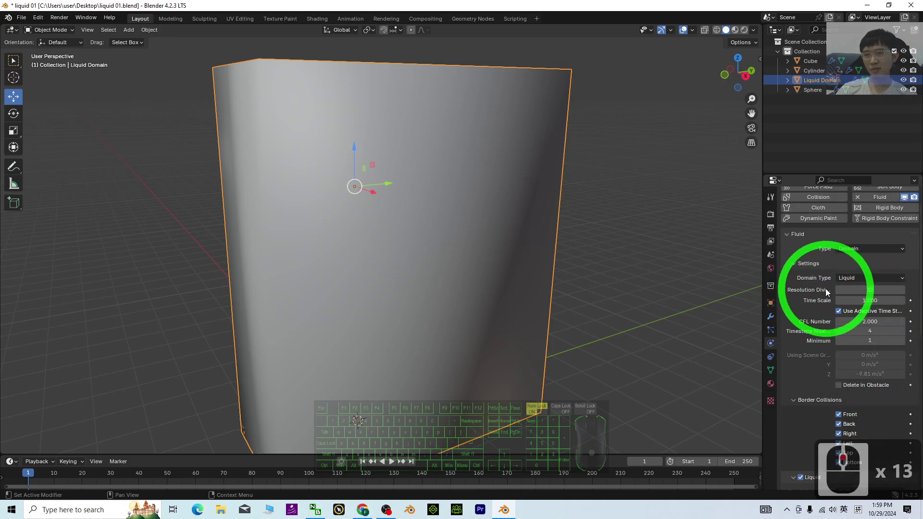
{"action": "left_click", "coordinate": [865, 291]}
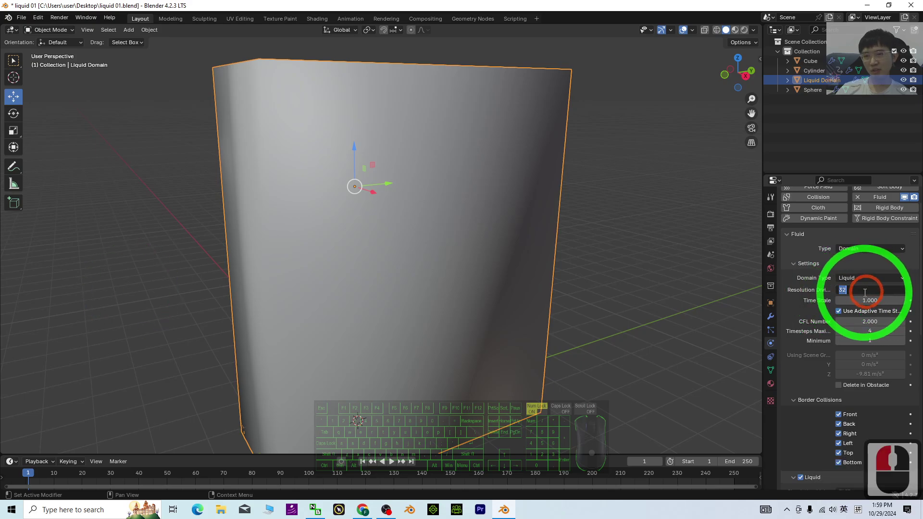
{"action": "type", "text": "100"}
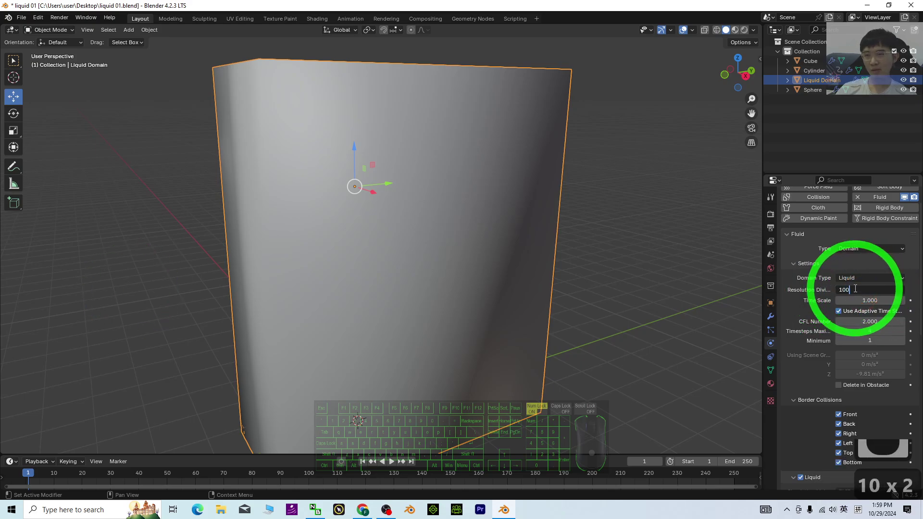
{"action": "key", "text": "Return"}
- Bake the whole liquid simulation again at the new resolution
{"action": "scroll", "coordinate": [836, 339], "scroll_direction": "down", "scroll_amount": 17}
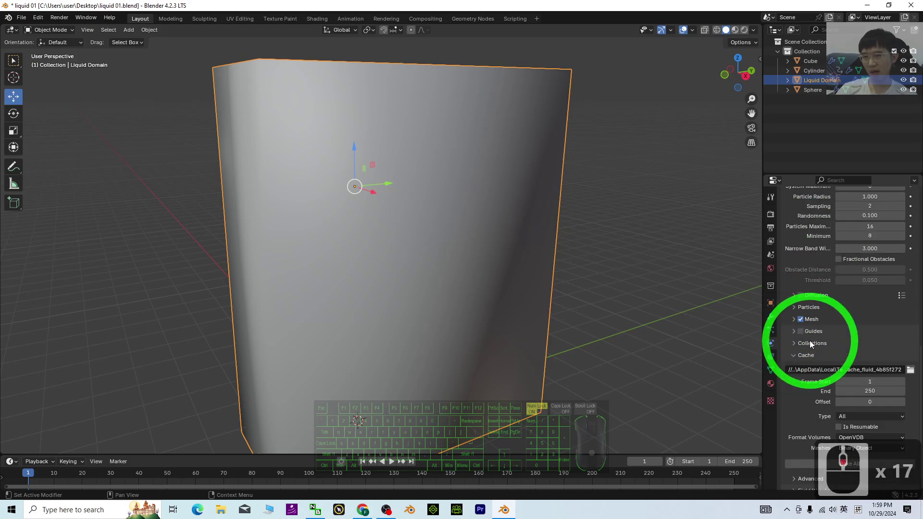
{"action": "scroll", "coordinate": [810, 340], "scroll_direction": "down", "scroll_amount": 4}
{"action": "left_click_drag", "start_coordinate": [741, 7], "coordinate": [701, 9]}
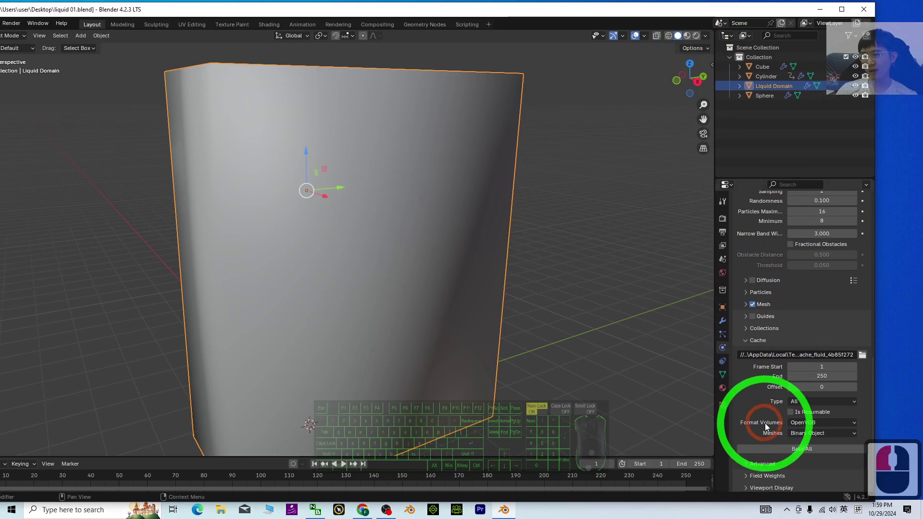
{"action": "left_click", "coordinate": [774, 447]}
{"action": "double_click", "coordinate": [840, 12]}
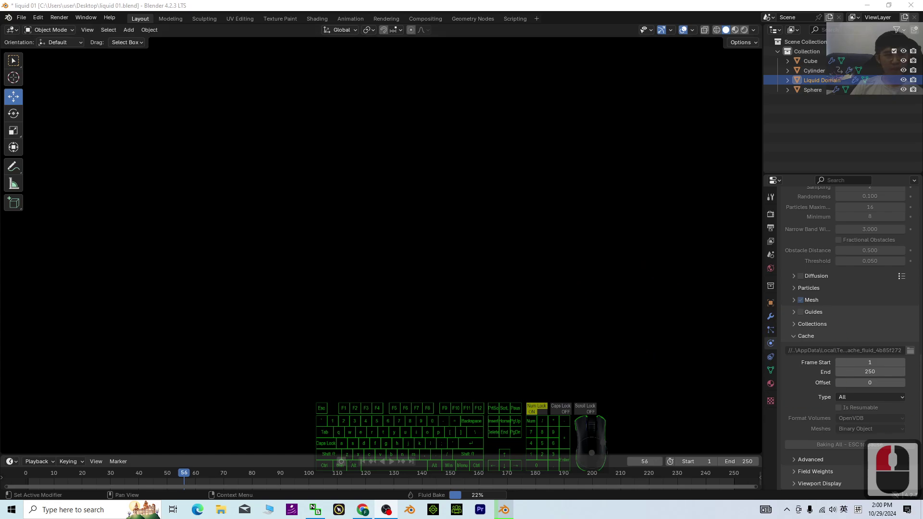
- Play the rebaked simulation and examine how the liquid pours from the tipping cylinder toward the box
{"action": "scroll", "coordinate": [380, 284], "scroll_direction": "down", "scroll_amount": 5}
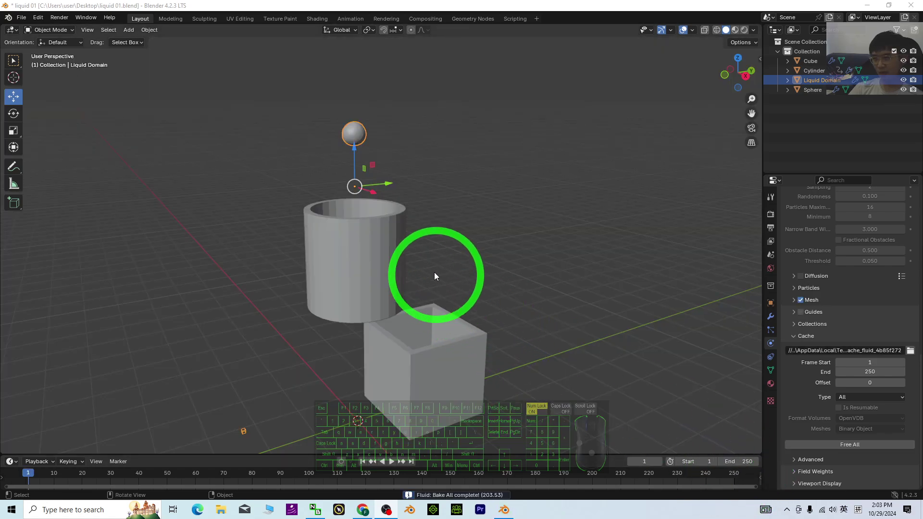
{"action": "left_click", "coordinate": [393, 463]}
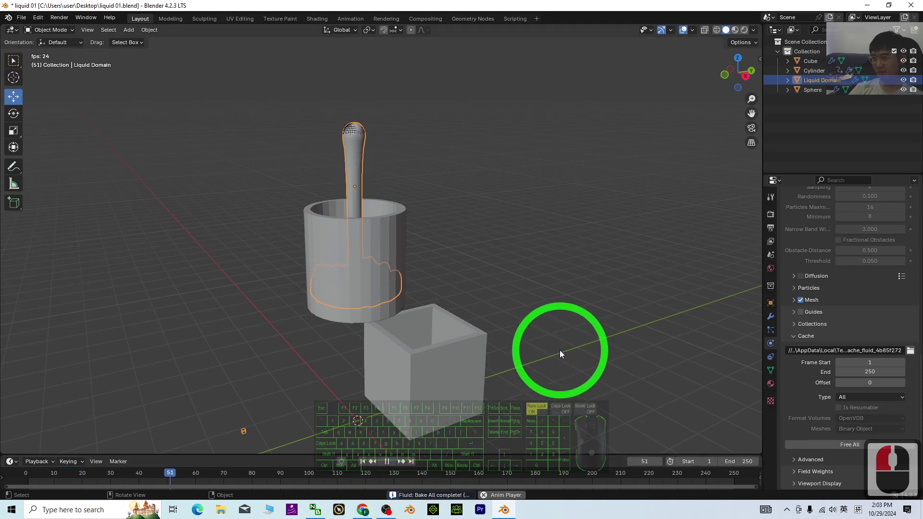
{"action": "middle_click_drag", "start_coordinate": [594, 340], "coordinate": [589, 363]}
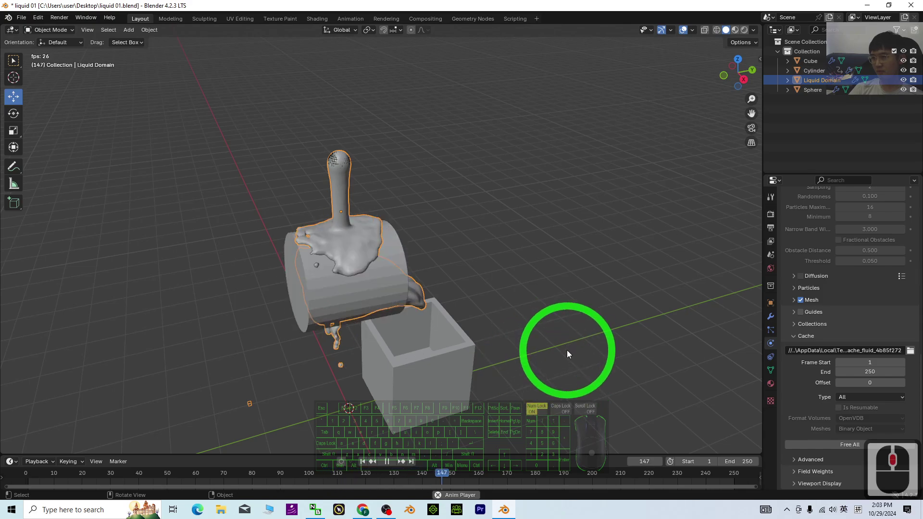
- Stop playback, return to the first frame and scrub to frame 101 to check how far the liquid fills the cylinder
{"action": "middle_click_drag", "start_coordinate": [600, 359], "coordinate": [406, 369]}
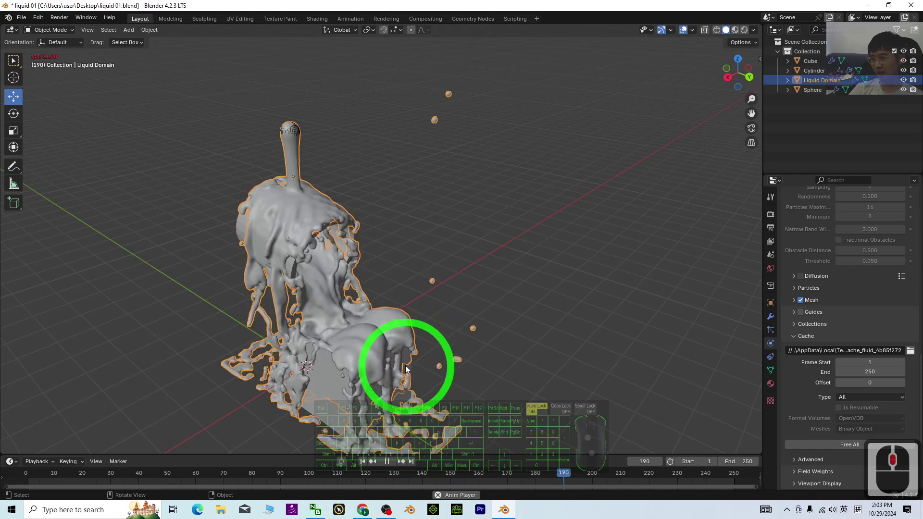
{"action": "left_click", "coordinate": [387, 462]}
{"action": "double_click", "coordinate": [366, 461]}
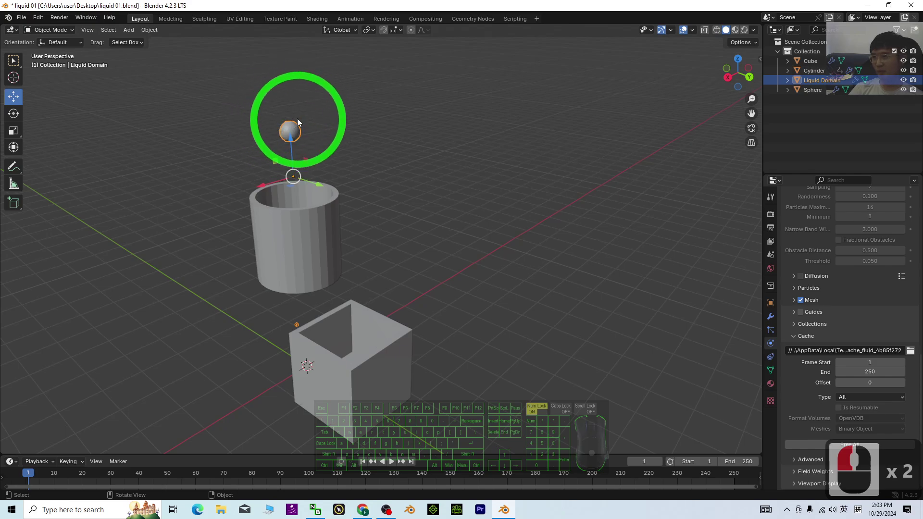
{"action": "middle_click_drag", "start_coordinate": [451, 329], "coordinate": [99, 422]}
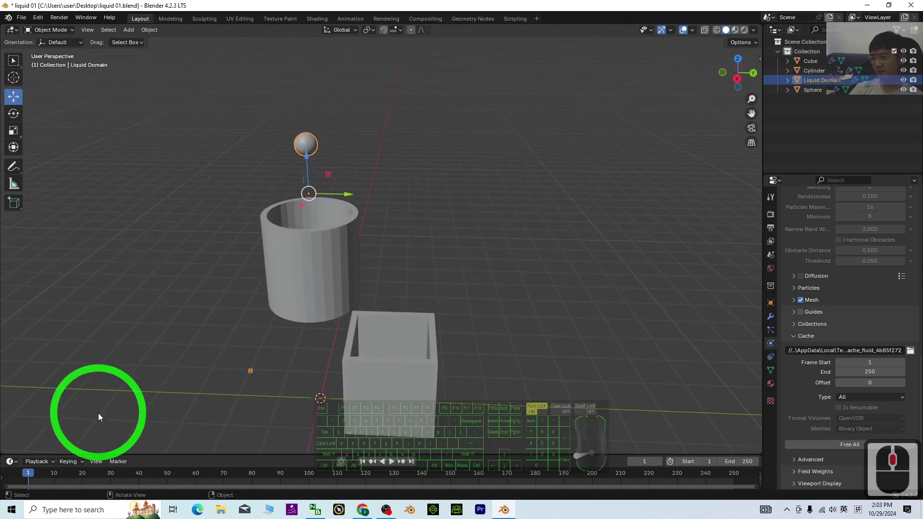
{"action": "left_click_drag", "start_coordinate": [29, 474], "coordinate": [172, 479]}
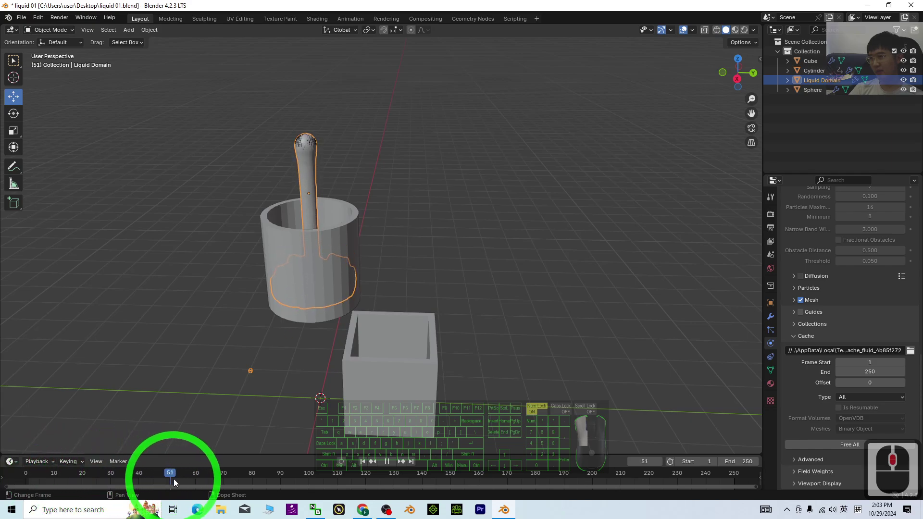
{"action": "left_click_drag", "start_coordinate": [264, 482], "coordinate": [813, 98]}
- Keyframe the sphere's Use Flow option as enabled at frame 1 and disabled at frame 101
{"action": "left_click", "coordinate": [813, 91]}
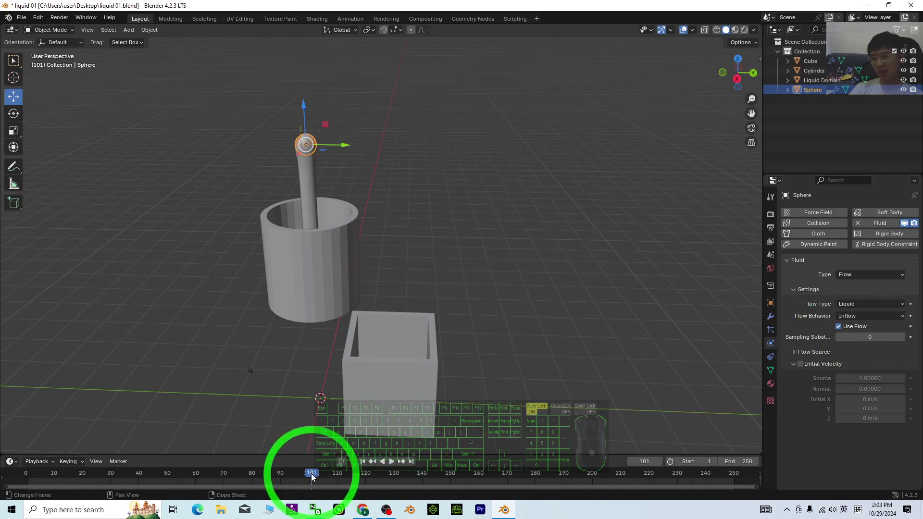
{"action": "left_click", "coordinate": [29, 474]}
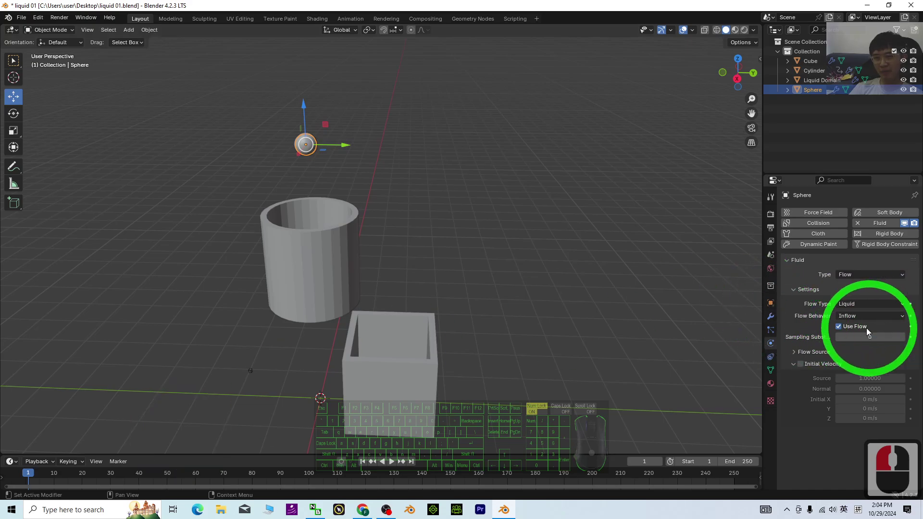
{"action": "left_click", "coordinate": [910, 326]}
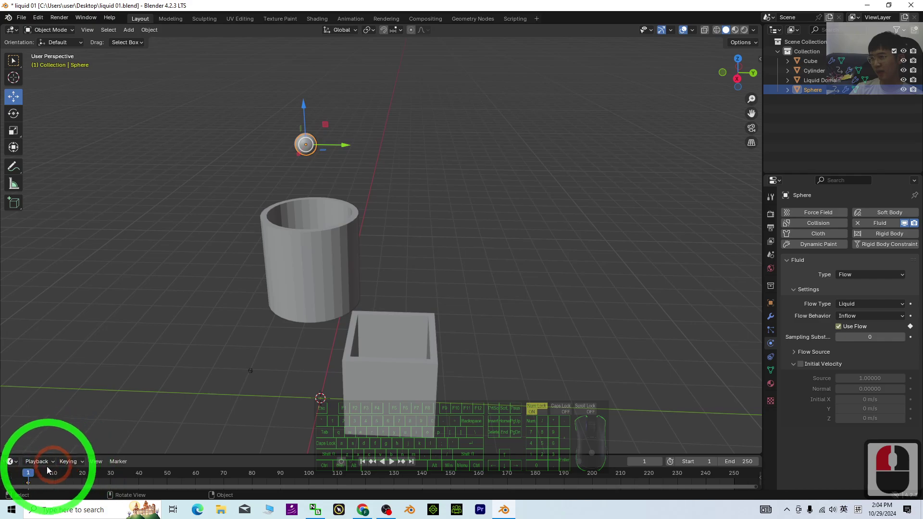
{"action": "left_click_drag", "start_coordinate": [29, 474], "coordinate": [312, 484]}
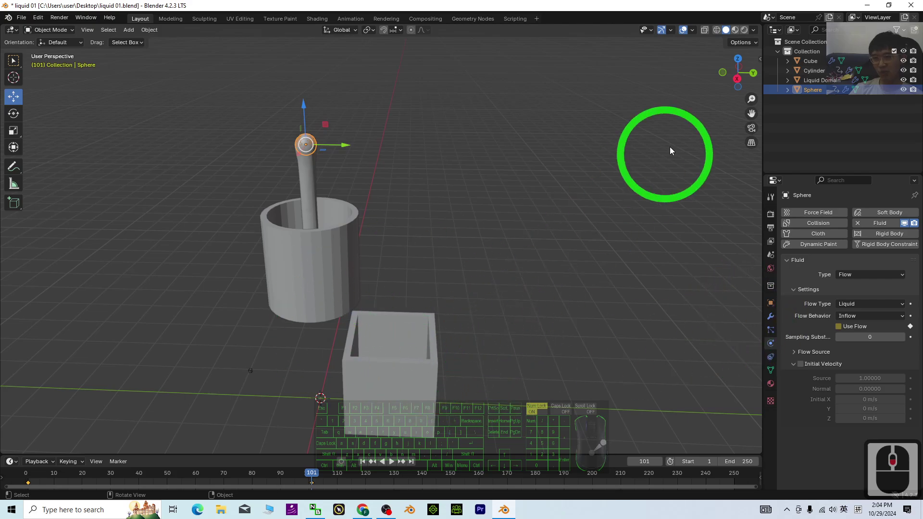
- Select the liquid domain and free all of its cached simulation data
{"action": "left_click", "coordinate": [818, 80]}
{"action": "scroll", "coordinate": [855, 313], "scroll_direction": "down", "scroll_amount": 20}
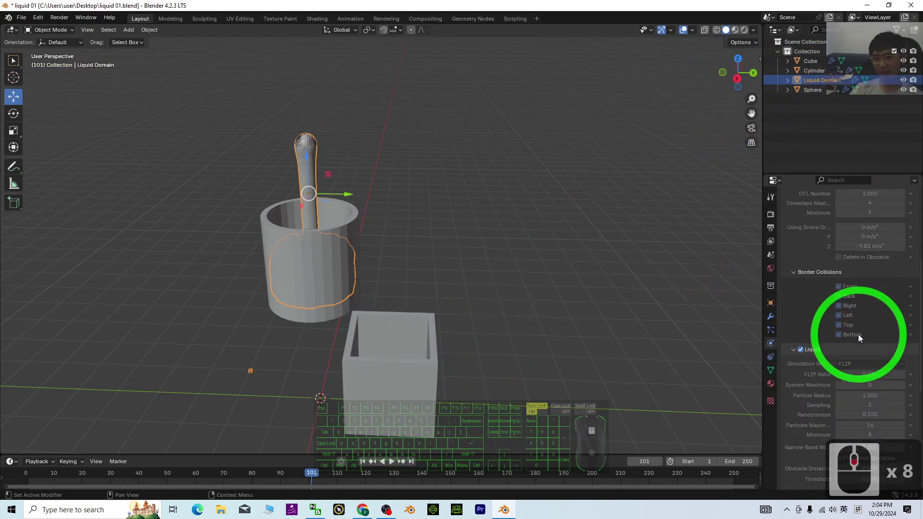
{"action": "scroll", "coordinate": [841, 399], "scroll_direction": "down", "scroll_amount": 6}
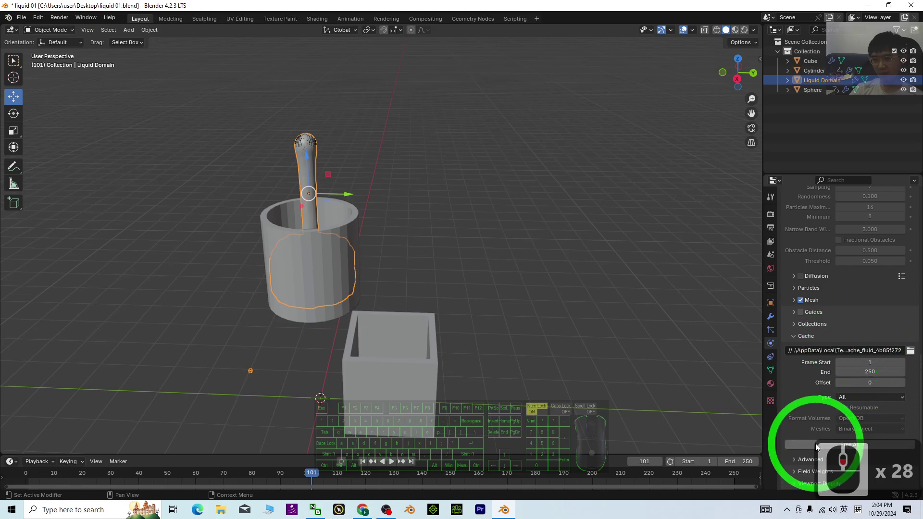
{"action": "left_click_drag", "start_coordinate": [789, 6], "coordinate": [695, 24]}
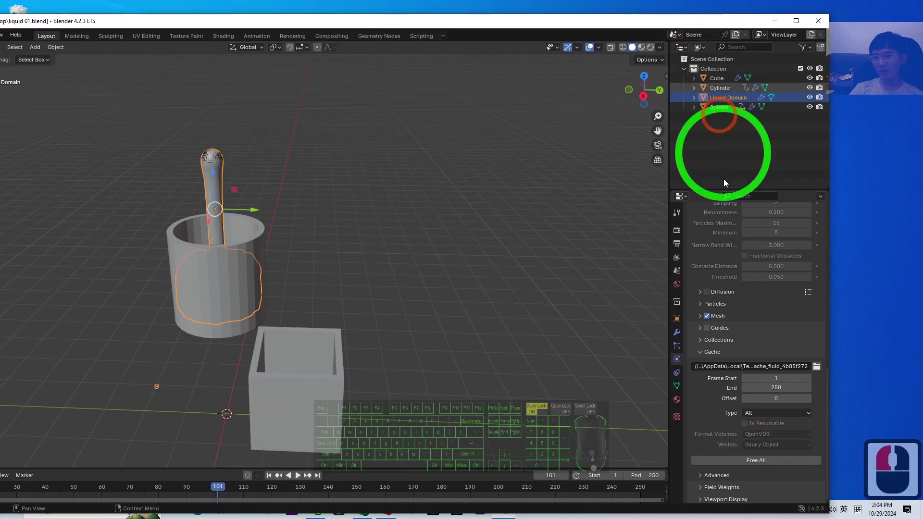
{"action": "left_click", "coordinate": [750, 462]}
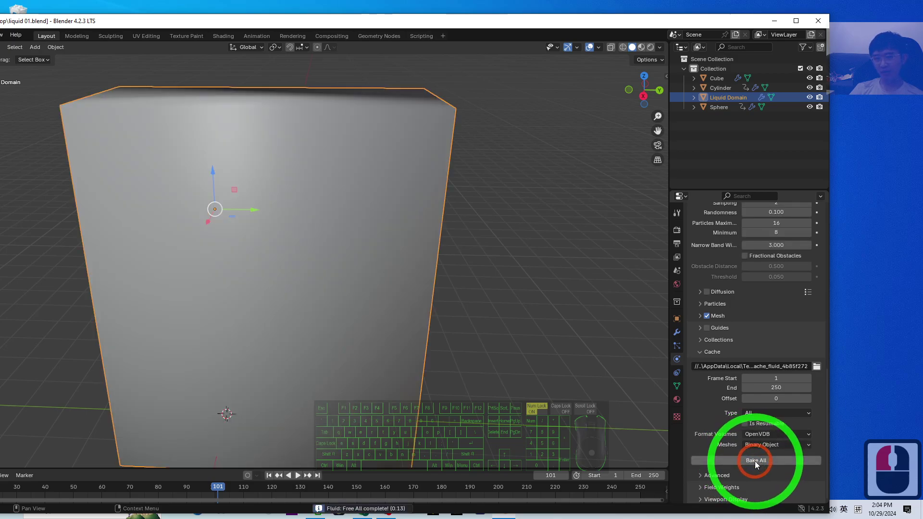
- Bake the entire liquid simulation again with the keyframed inflow
{"action": "left_click_drag", "start_coordinate": [542, 26], "coordinate": [608, 20]}
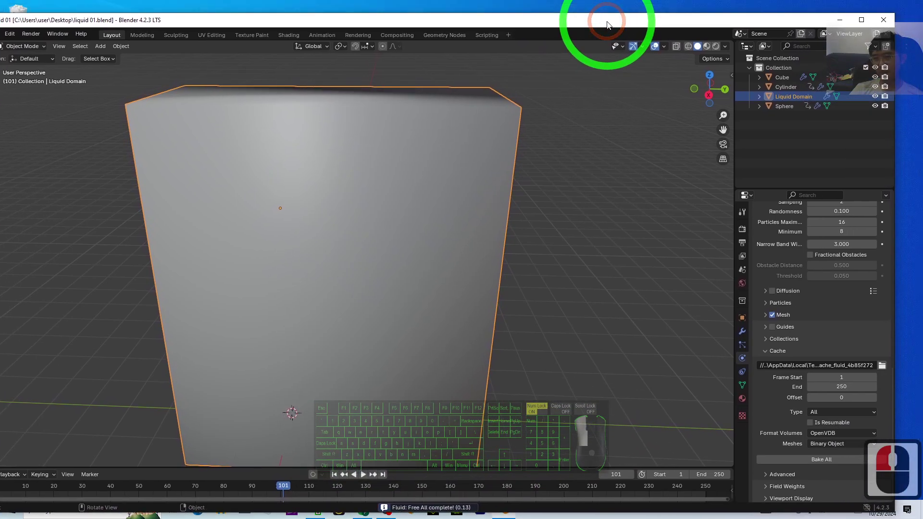
{"action": "scroll", "coordinate": [502, 346], "scroll_direction": "down", "scroll_amount": 3}
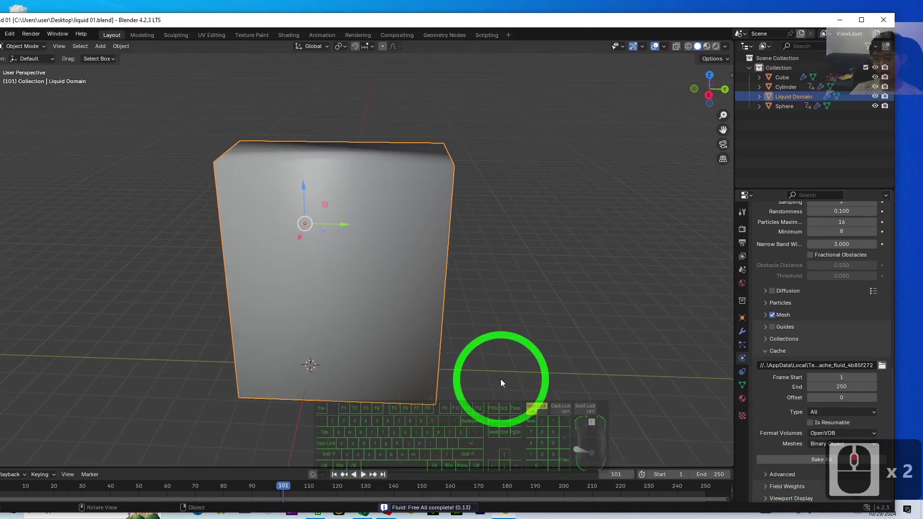
{"action": "left_click", "coordinate": [792, 460]}
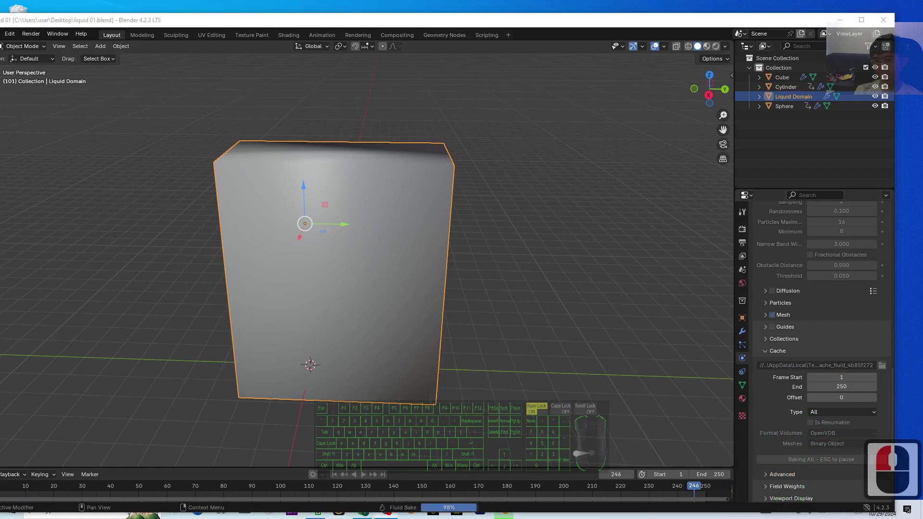
{"action": "left_click", "coordinate": [462, 502]}
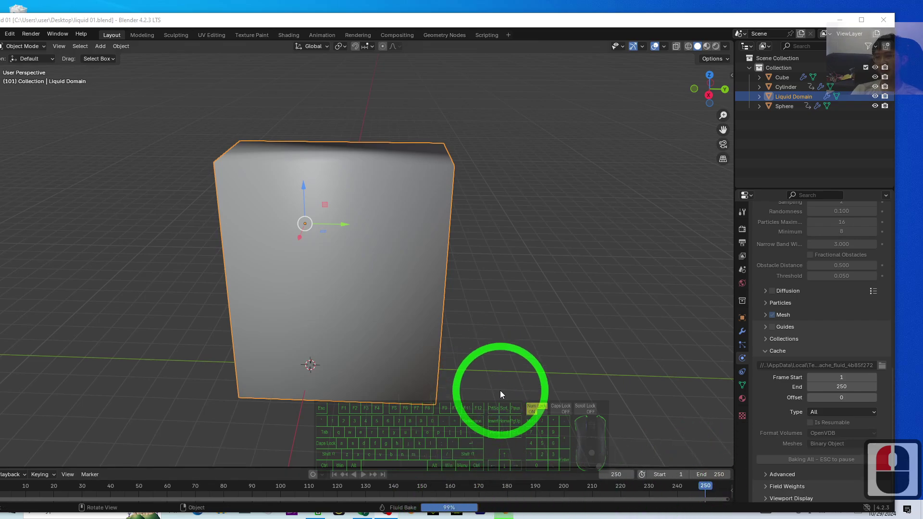
{"action": "scroll", "coordinate": [415, 365], "scroll_direction": "down", "scroll_amount": 2}
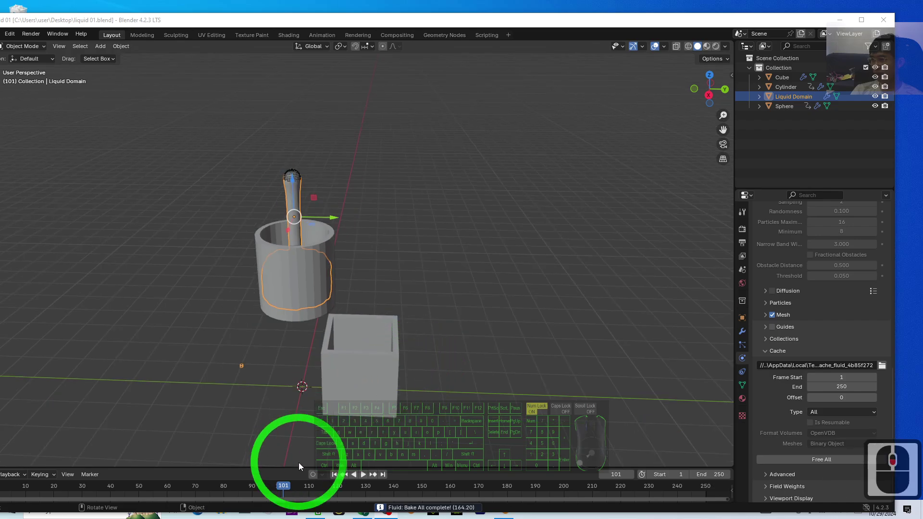
- Play the new bake from the first frame, inspect the pour into the box from several angles, and return to the start
{"action": "left_click", "coordinate": [334, 475]}
{"action": "left_click", "coordinate": [364, 474]}
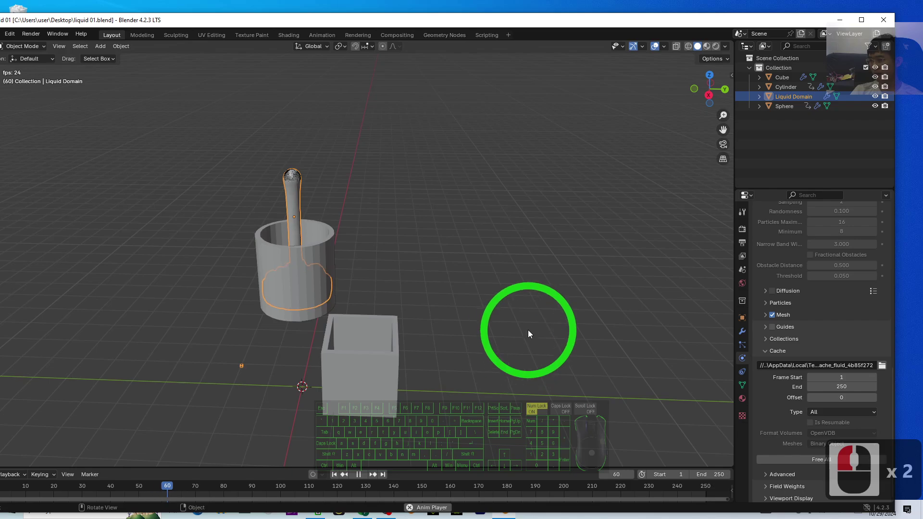
{"action": "scroll", "coordinate": [337, 322], "scroll_direction": "up", "scroll_amount": 3}
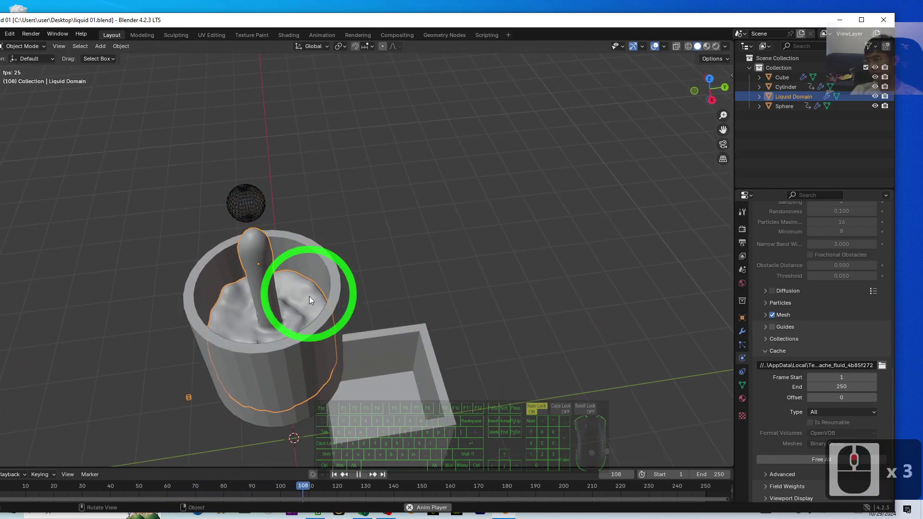
{"action": "middle_click_drag", "start_coordinate": [301, 298], "coordinate": [423, 274]}
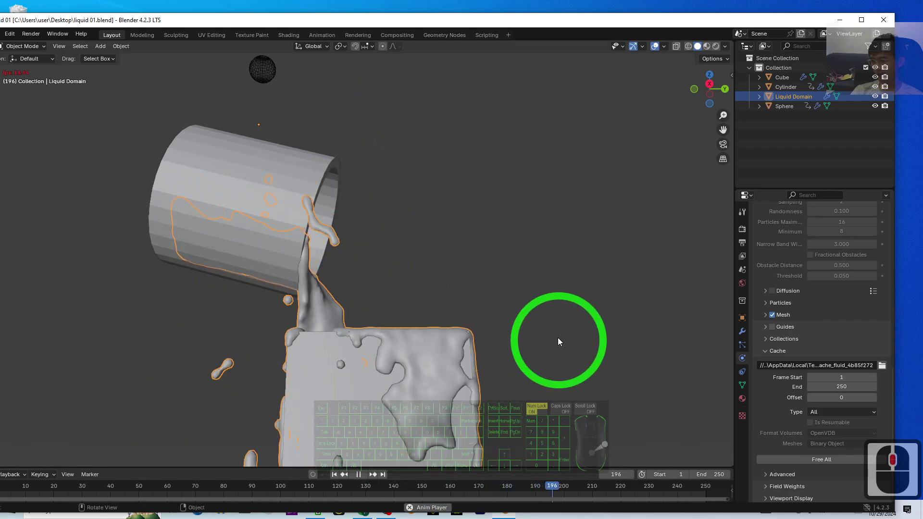
{"action": "scroll", "coordinate": [541, 341], "scroll_direction": "down", "scroll_amount": 4}
{"action": "middle_click_drag", "start_coordinate": [543, 329], "coordinate": [369, 476]}
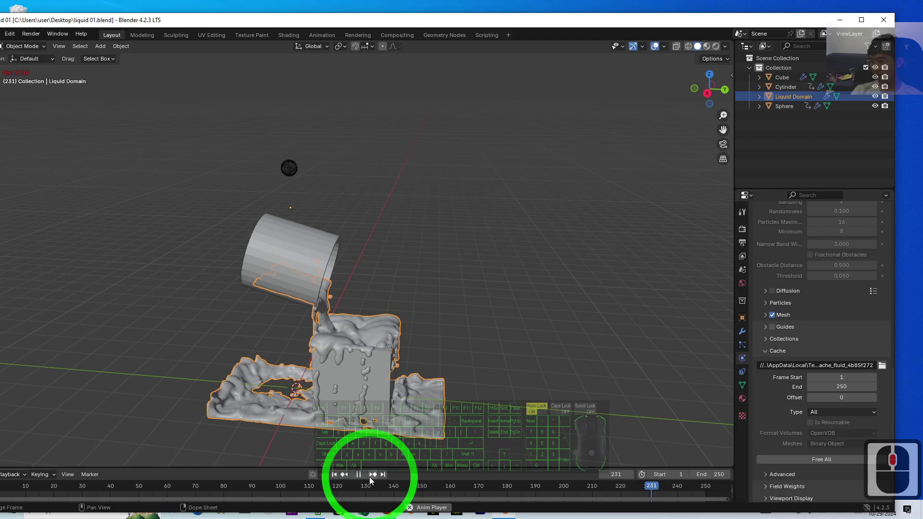
{"action": "left_click", "coordinate": [359, 475]}
{"action": "left_click", "coordinate": [334, 474]}
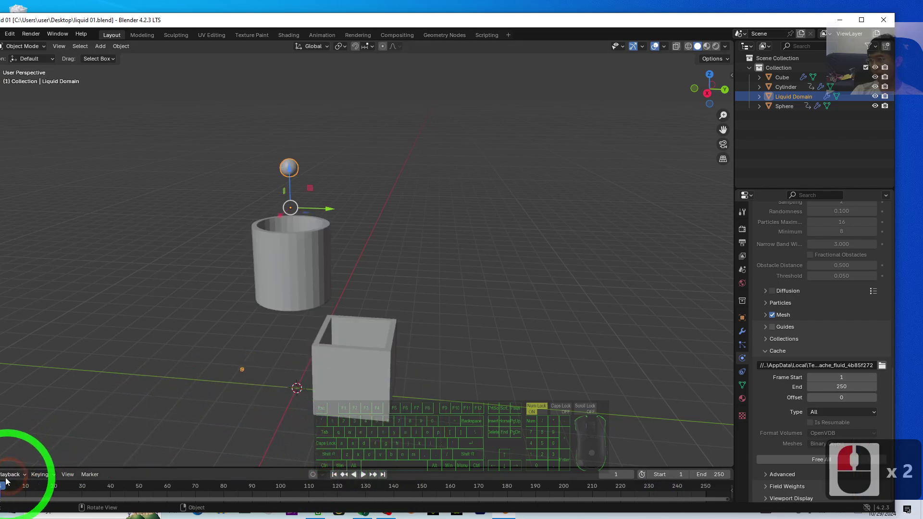
- Maximize the window, scrub the simulation to frame 173, play the splash over the box briefly, and return to the first frame
{"action": "left_click_drag", "start_coordinate": [19, 490], "coordinate": [20, 490]}
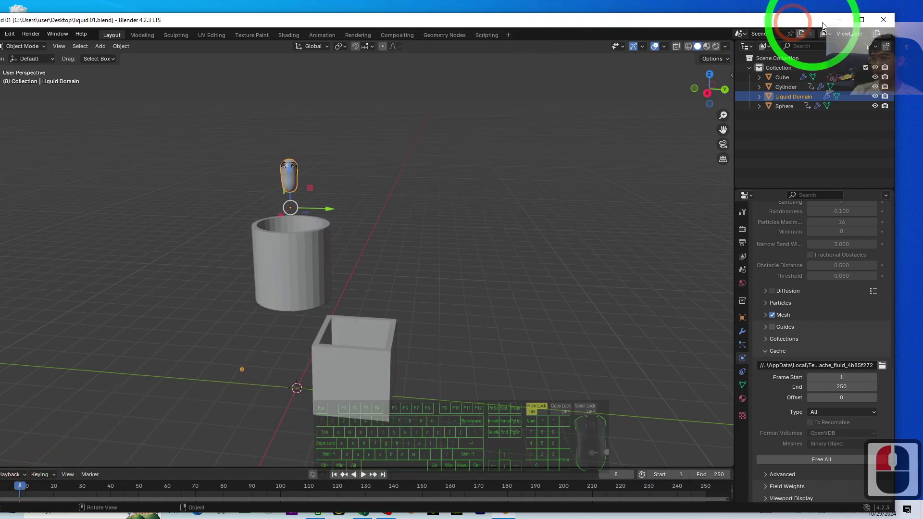
{"action": "left_click", "coordinate": [862, 21]}
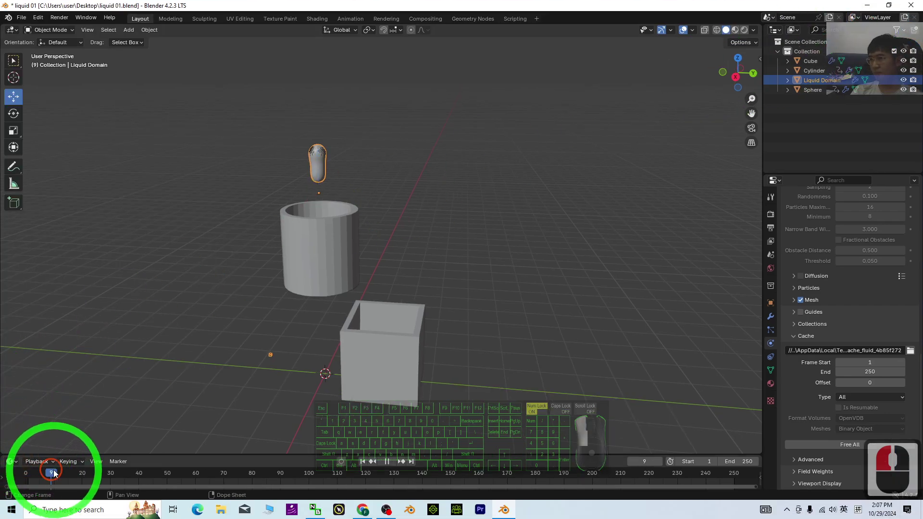
{"action": "left_click_drag", "start_coordinate": [54, 473], "coordinate": [143, 465]}
{"action": "left_click_drag", "start_coordinate": [219, 460], "coordinate": [513, 465]}
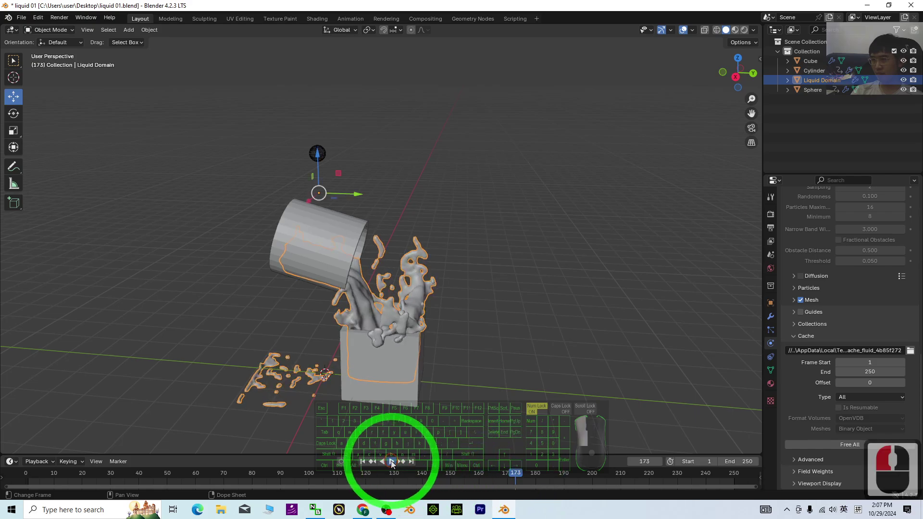
{"action": "left_click", "coordinate": [392, 461]}
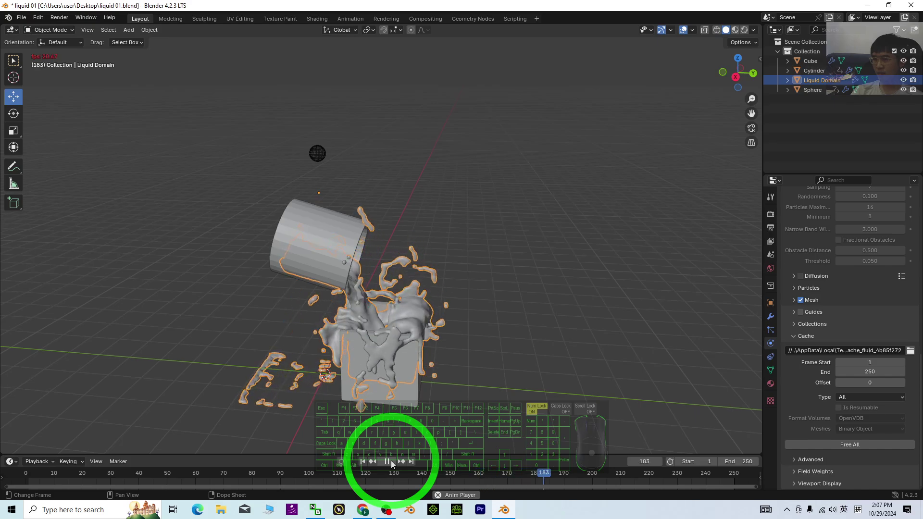
{"action": "left_click", "coordinate": [391, 460]}
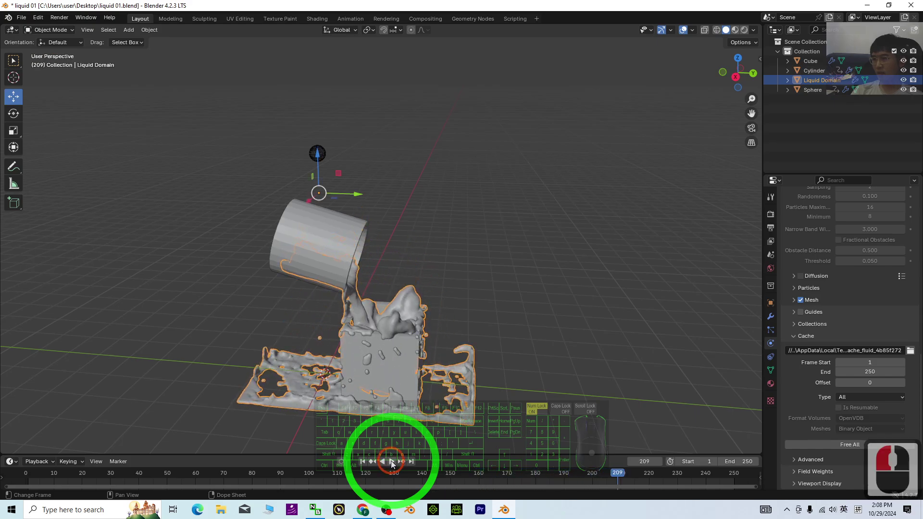
{"action": "left_click", "coordinate": [362, 460]}
- Switch the viewport to Material Preview, play the simulation to view the shaded liquid in the cylinder, and return to the first frame
{"action": "scroll", "coordinate": [464, 279], "scroll_direction": "up", "scroll_amount": 5}
{"action": "middle_click_drag", "start_coordinate": [466, 319], "coordinate": [499, 349]}
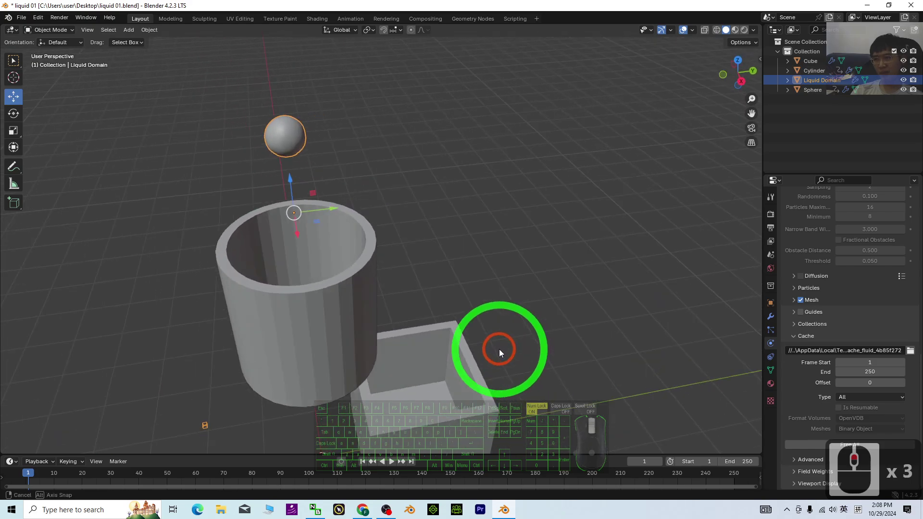
{"action": "left_click", "coordinate": [736, 31]}
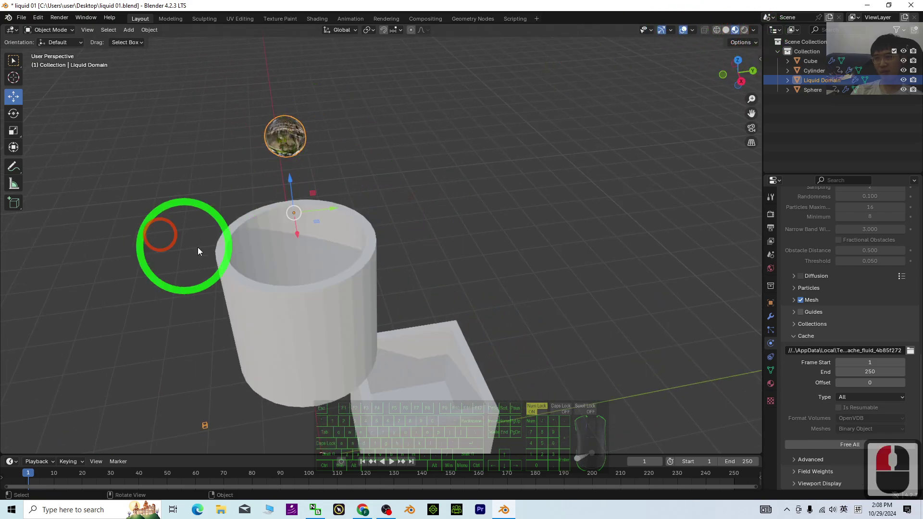
{"action": "left_click", "coordinate": [368, 462]}
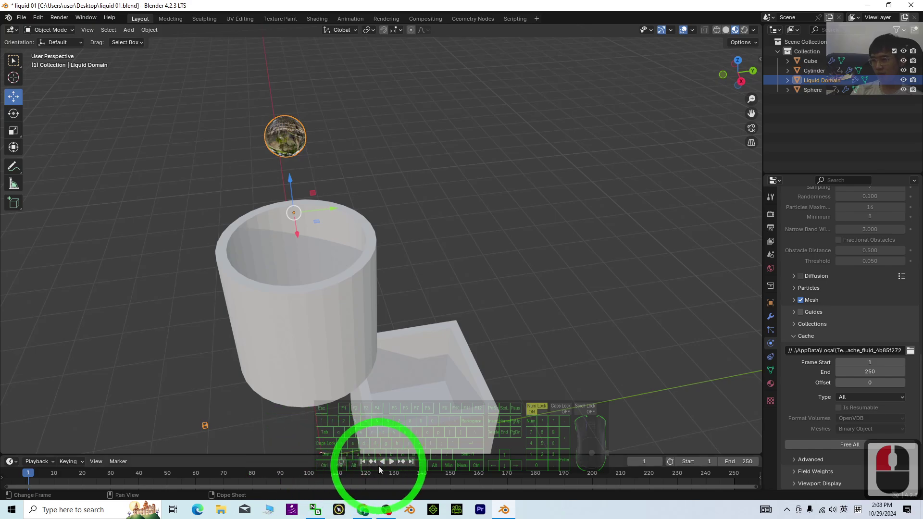
{"action": "left_click", "coordinate": [393, 463]}
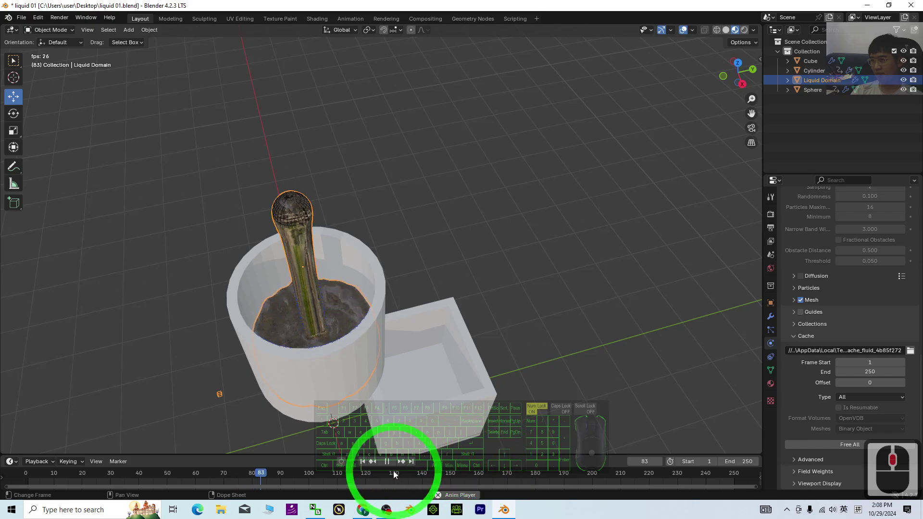
{"action": "left_click", "coordinate": [376, 463]}
{"action": "left_click", "coordinate": [361, 462]}
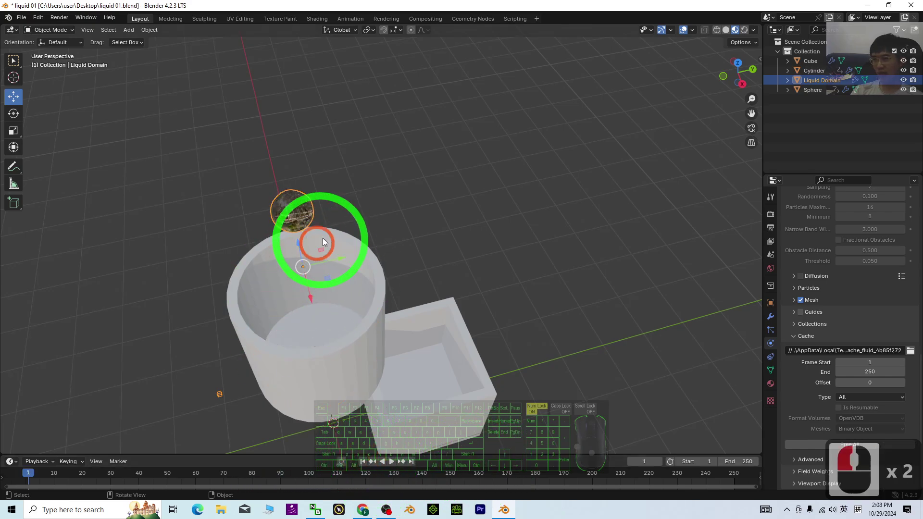
- Remove the glass material from the Liquid Domain and create a new default Principled BSDF material in its place
{"action": "middle_click_drag", "start_coordinate": [457, 274], "coordinate": [388, 249]}
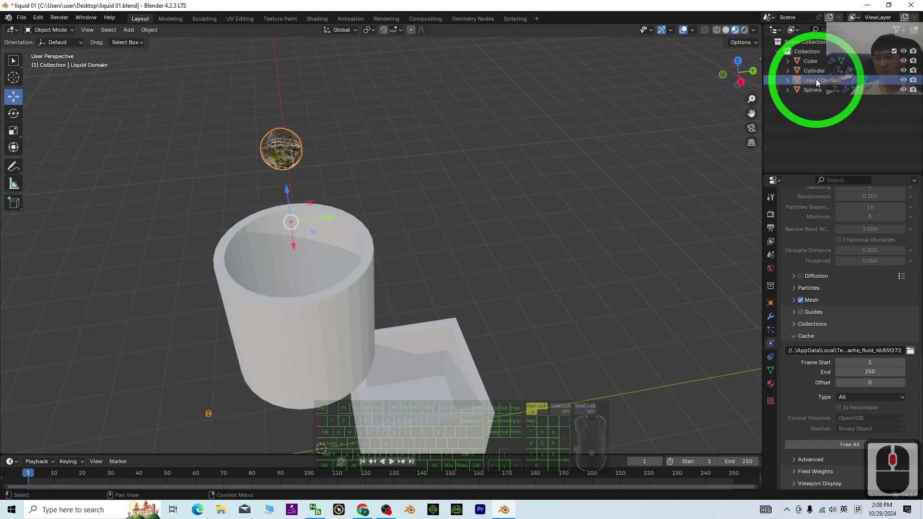
{"action": "left_click", "coordinate": [771, 383]}
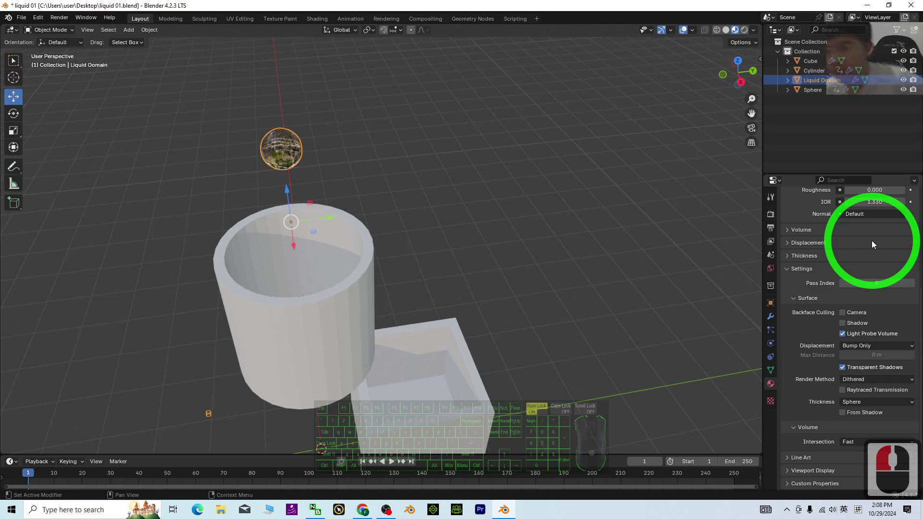
{"action": "scroll", "coordinate": [843, 328], "scroll_direction": "up", "scroll_amount": 16}
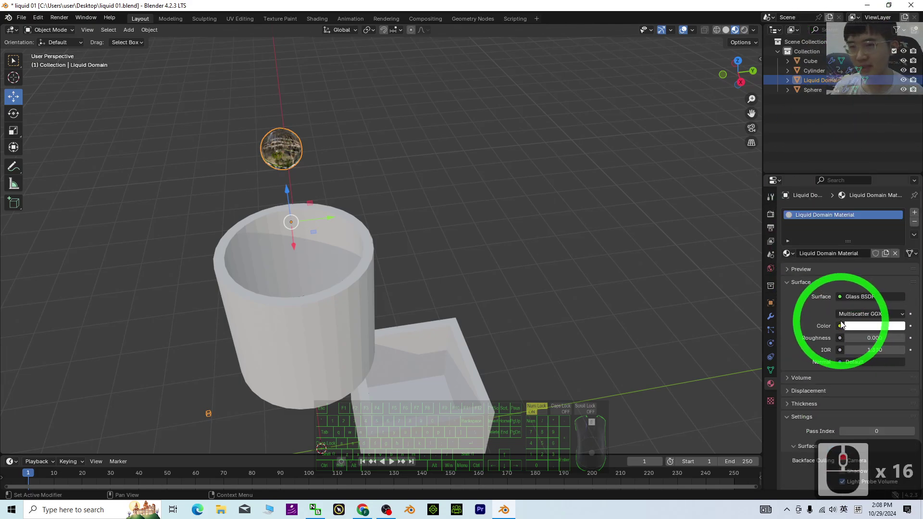
{"action": "left_click", "coordinate": [914, 222]}
{"action": "double_click", "coordinate": [855, 255]}
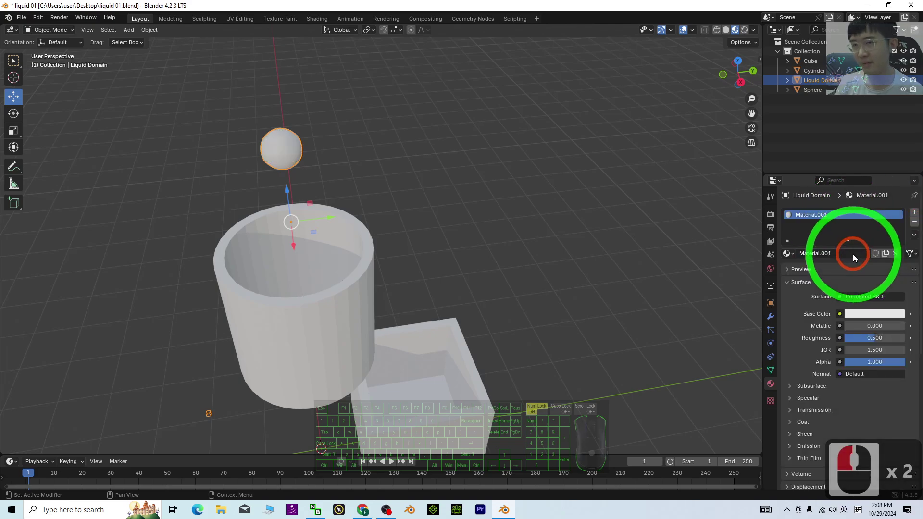
- Give the new liquid material a light blue base color and set its roughness to 0
{"action": "left_click", "coordinate": [867, 316]}
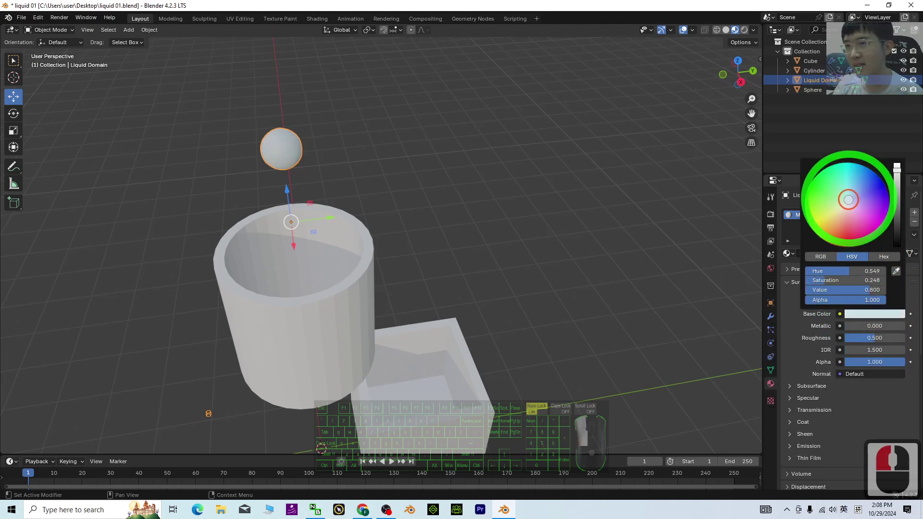
{"action": "left_click_drag", "start_coordinate": [848, 200], "coordinate": [854, 188]}
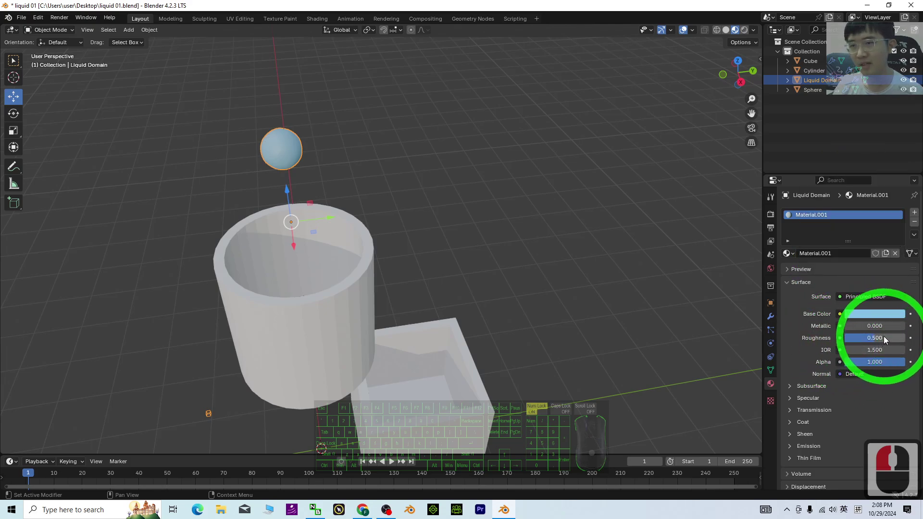
{"action": "left_click_drag", "start_coordinate": [888, 338], "coordinate": [871, 345]}
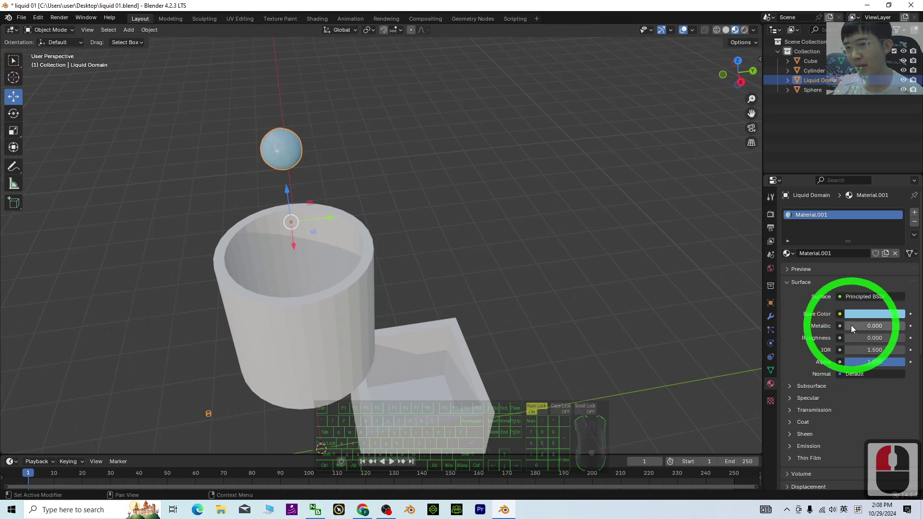
- Set the liquid material's alpha to 0.575 and its metallic value to 0.236
{"action": "left_click_drag", "start_coordinate": [899, 363], "coordinate": [138, 364]}
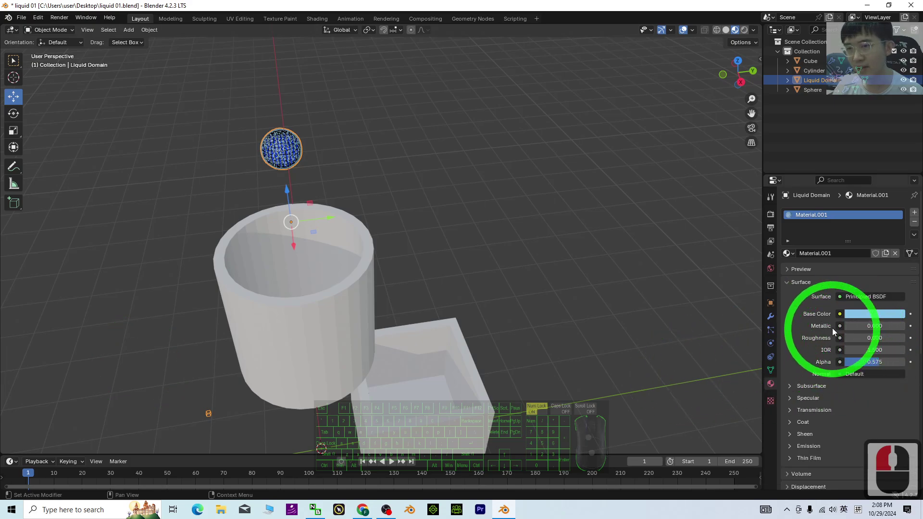
{"action": "left_click_drag", "start_coordinate": [850, 326], "coordinate": [884, 345]}
{"action": "left_click", "coordinate": [870, 350]}
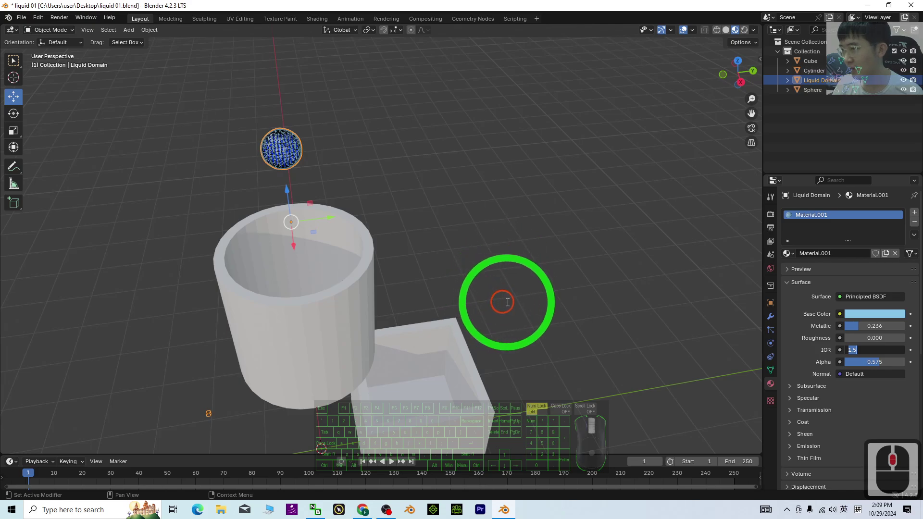
- Play the simulation with the blue material, inspect the liquid in the cylinder and over the box up close, and return to the first frame
{"action": "scroll", "coordinate": [485, 303], "scroll_direction": "down", "scroll_amount": 2}
{"action": "left_click", "coordinate": [391, 462]}
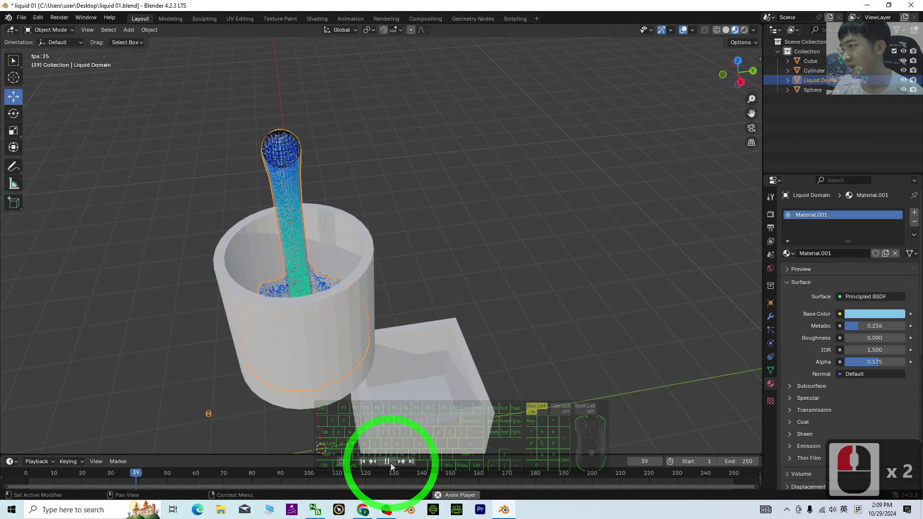
{"action": "scroll", "coordinate": [288, 189], "scroll_direction": "up", "scroll_amount": 5}
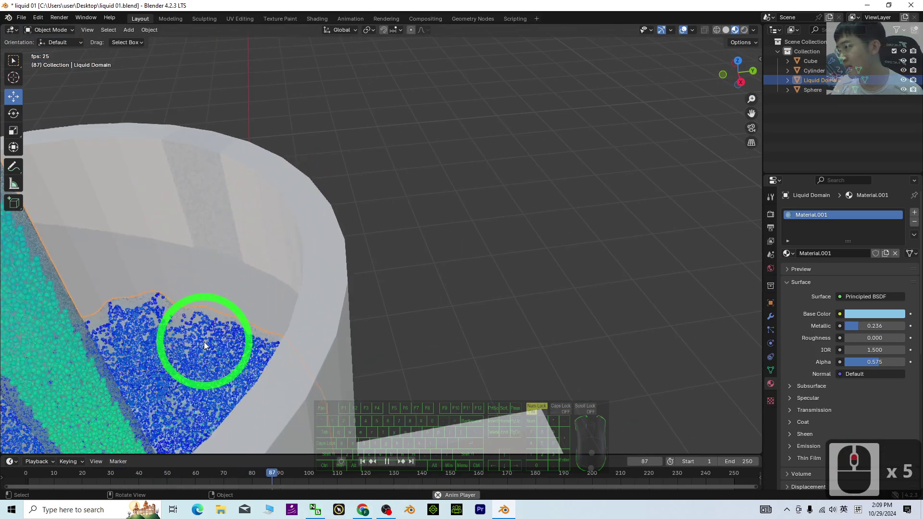
{"action": "scroll", "coordinate": [193, 346], "scroll_direction": "down", "scroll_amount": 2}
{"action": "scroll", "coordinate": [207, 263], "scroll_direction": "up", "scroll_amount": 6}
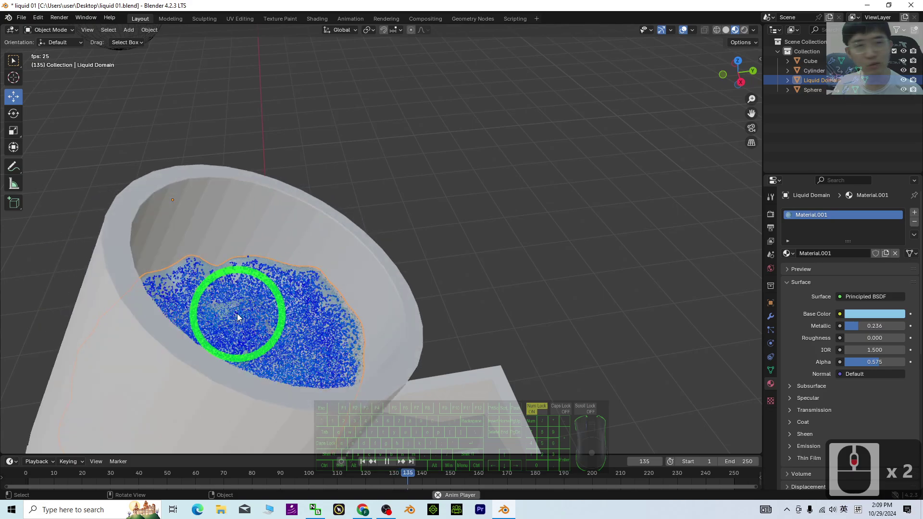
{"action": "scroll", "coordinate": [336, 310], "scroll_direction": "down", "scroll_amount": 2}
{"action": "scroll", "coordinate": [417, 336], "scroll_direction": "down", "scroll_amount": 1}
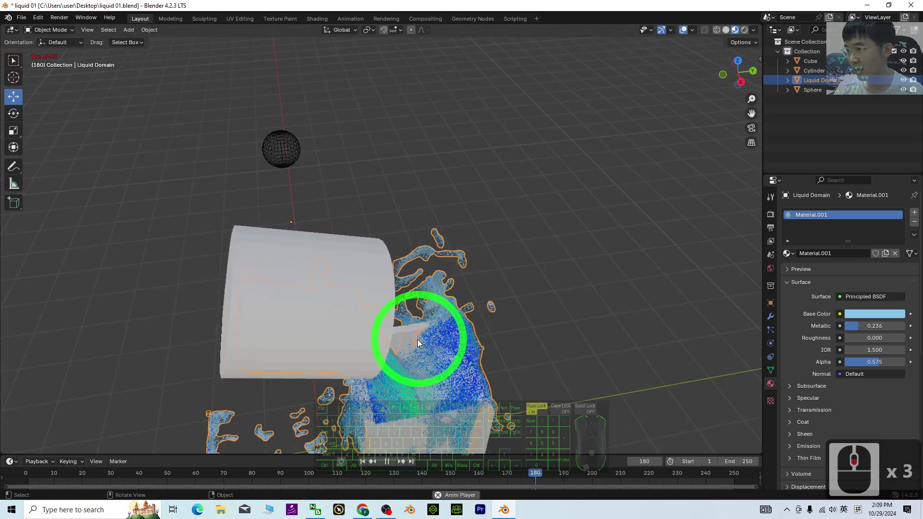
{"action": "scroll", "coordinate": [433, 370], "scroll_direction": "up", "scroll_amount": 1}
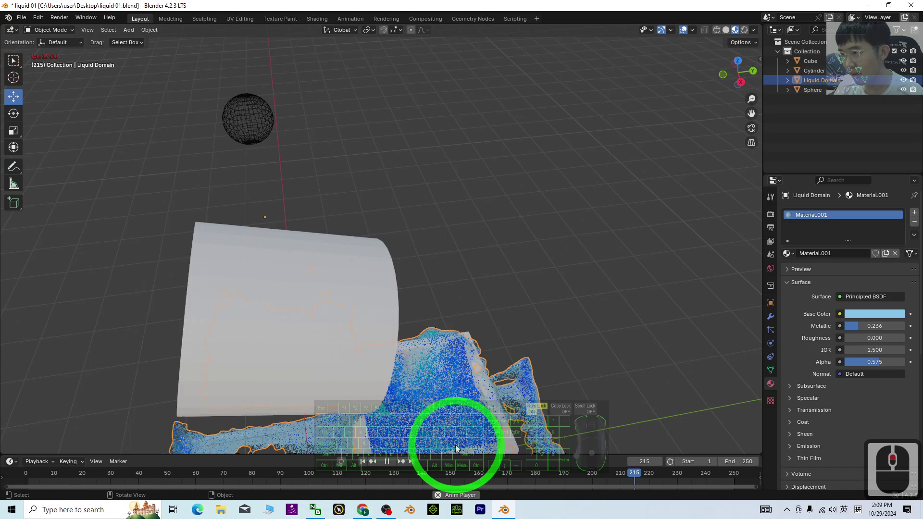
{"action": "left_click", "coordinate": [386, 462]}
{"action": "left_click", "coordinate": [363, 462]}
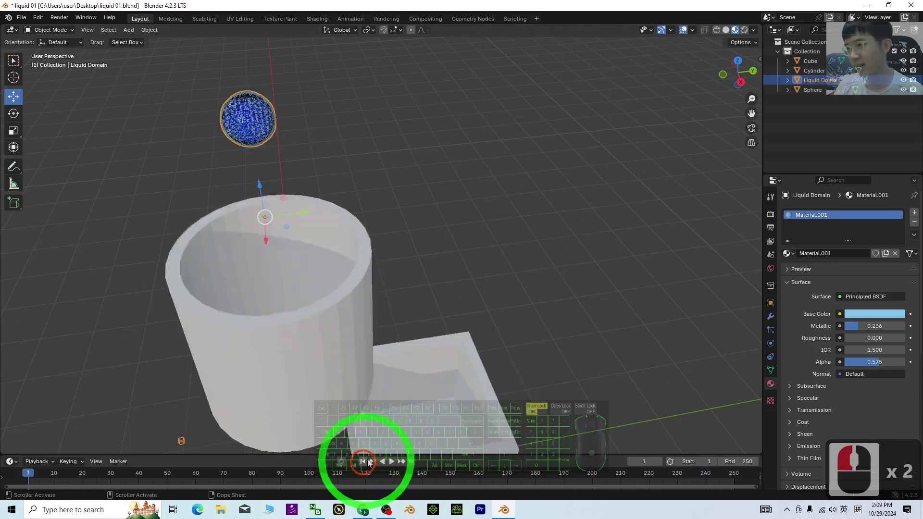
- Split the 3D viewport into two side-by-side areas and turn the new one into a Shader Editor
{"action": "scroll", "coordinate": [504, 361], "scroll_direction": "down", "scroll_amount": 2}
{"action": "middle_click_drag", "start_coordinate": [532, 368], "coordinate": [180, 15], "text": "shift"}
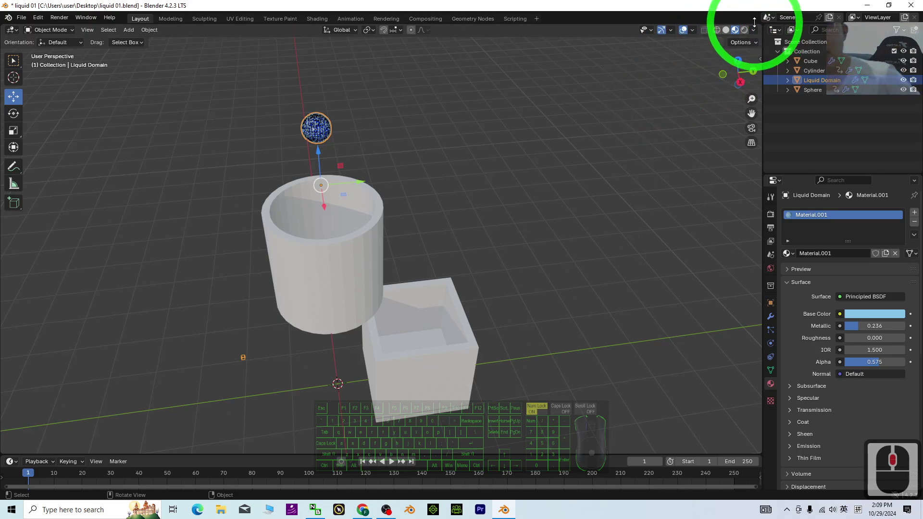
{"action": "left_click_drag", "start_coordinate": [759, 24], "coordinate": [448, 22]}
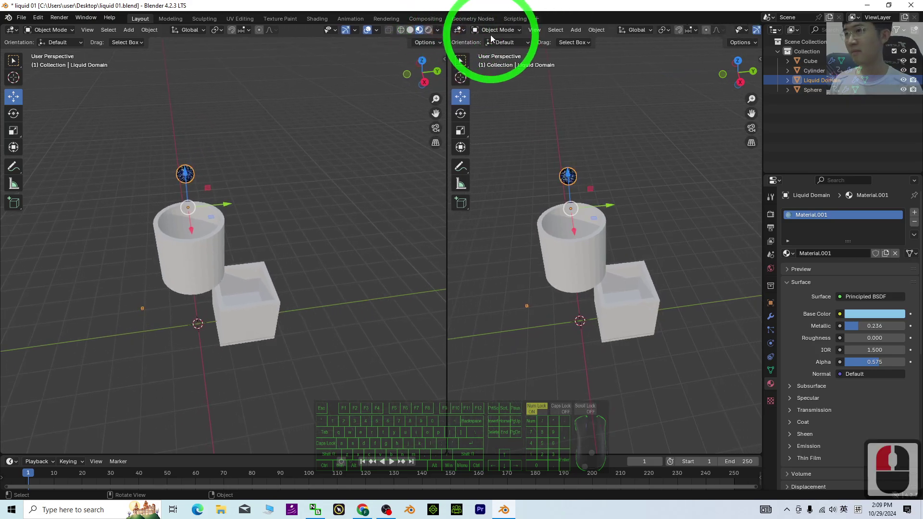
{"action": "left_click", "coordinate": [460, 30]}
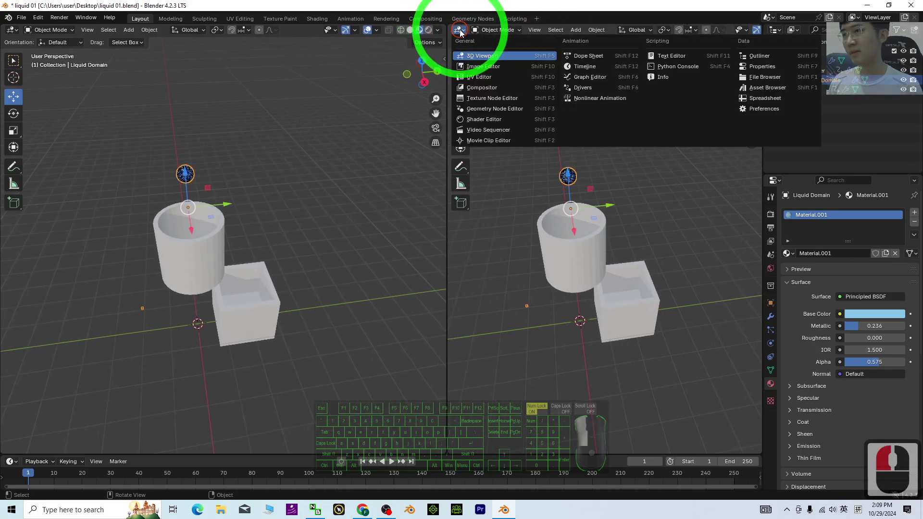
{"action": "left_click", "coordinate": [484, 119]}
- Switch the Shader Editor to the World shader and add an Environment Texture node feeding the Background node's Color
{"action": "left_click", "coordinate": [458, 31]}
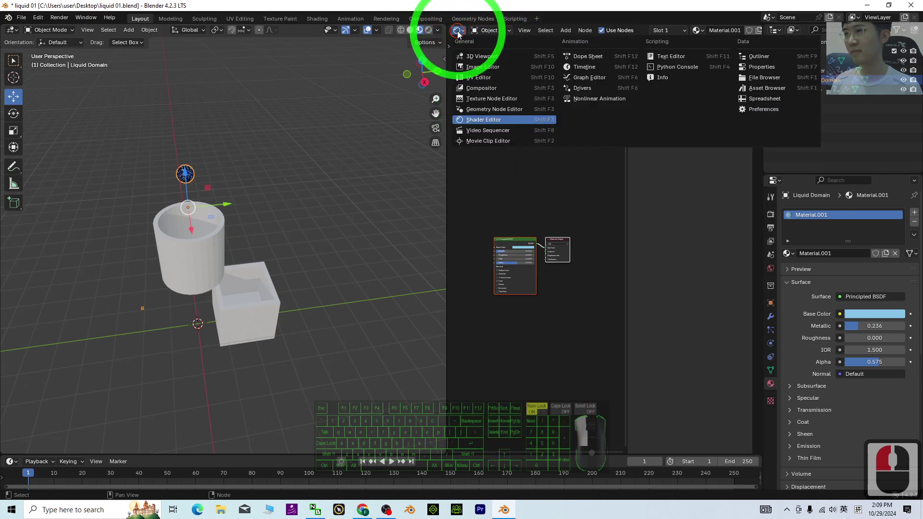
{"action": "left_click", "coordinate": [488, 31]}
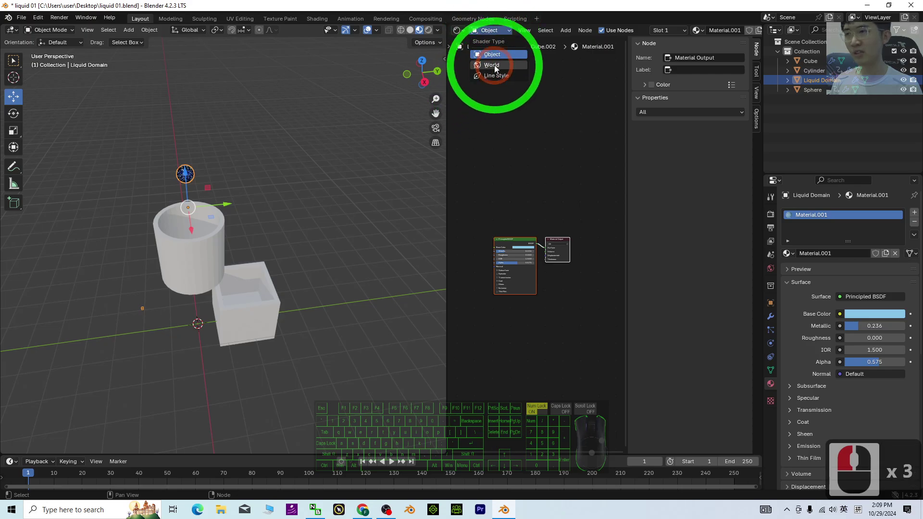
{"action": "left_click", "coordinate": [493, 65]}
{"action": "scroll", "coordinate": [540, 267], "scroll_direction": "up", "scroll_amount": 13}
{"action": "middle_click_drag", "start_coordinate": [502, 304], "coordinate": [600, 338]}
{"action": "left_click_drag", "start_coordinate": [522, 267], "coordinate": [488, 267]}
{"action": "left_click", "coordinate": [437, 289]}
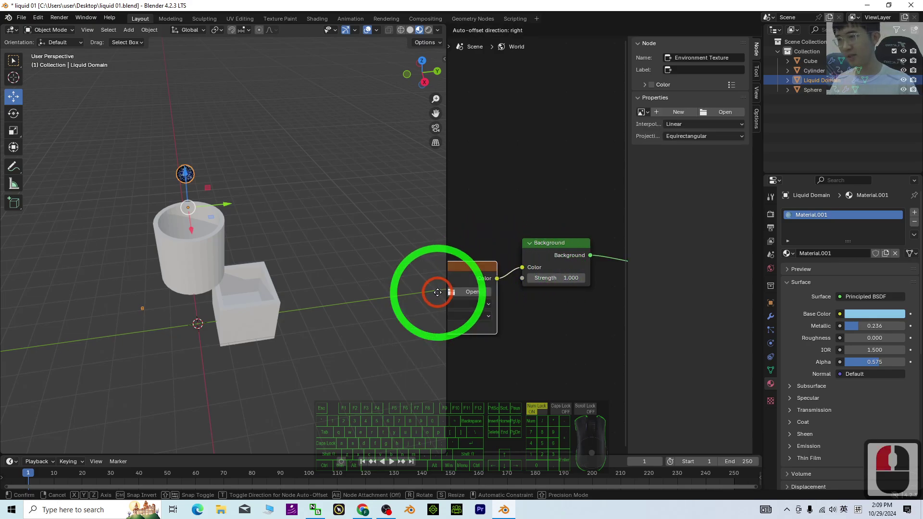
- Open an image for the Environment Texture node and browse to Blender 4.2's datafiles\studiolights\world folder under C:\Program Files\Blender Foundation
{"action": "left_click", "coordinate": [525, 263]}
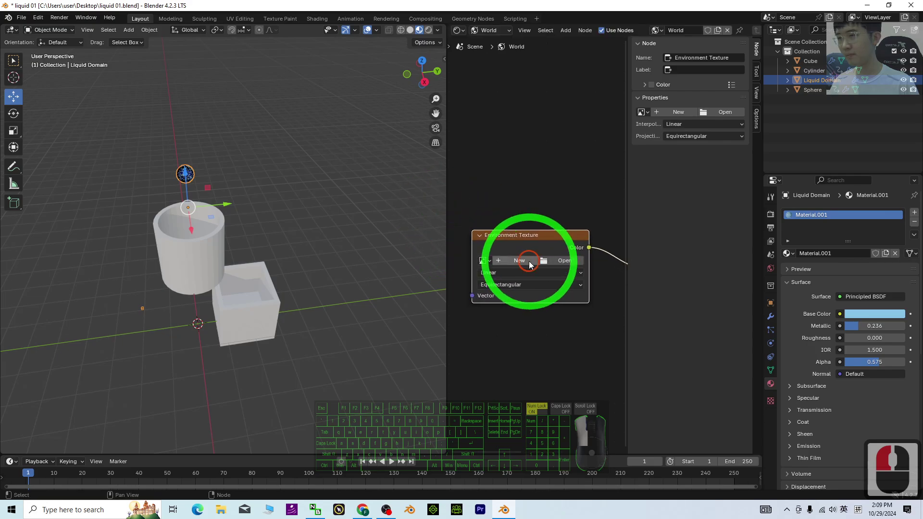
{"action": "left_click", "coordinate": [571, 262]}
{"action": "double_click", "coordinate": [258, 253]}
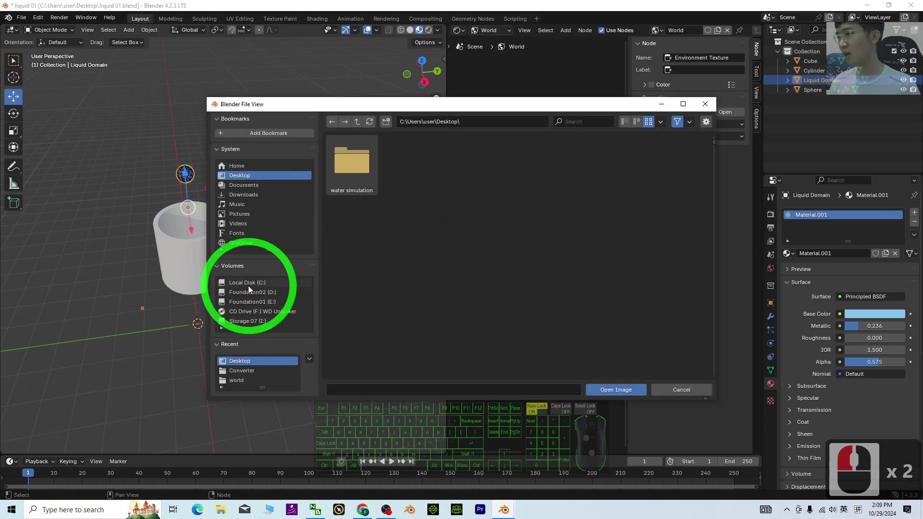
{"action": "left_click", "coordinate": [248, 284]}
{"action": "left_click", "coordinate": [416, 169]}
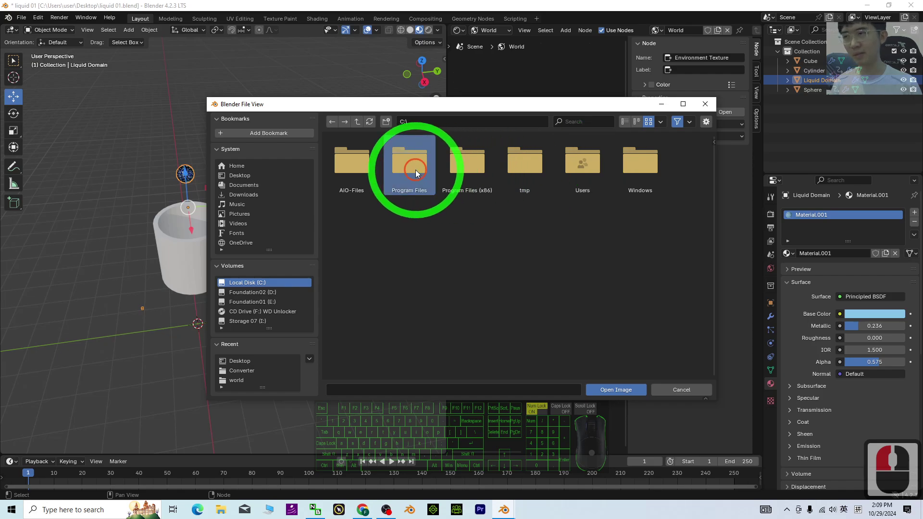
{"action": "double_click", "coordinate": [416, 169]}
{"action": "double_click", "coordinate": [536, 174]}
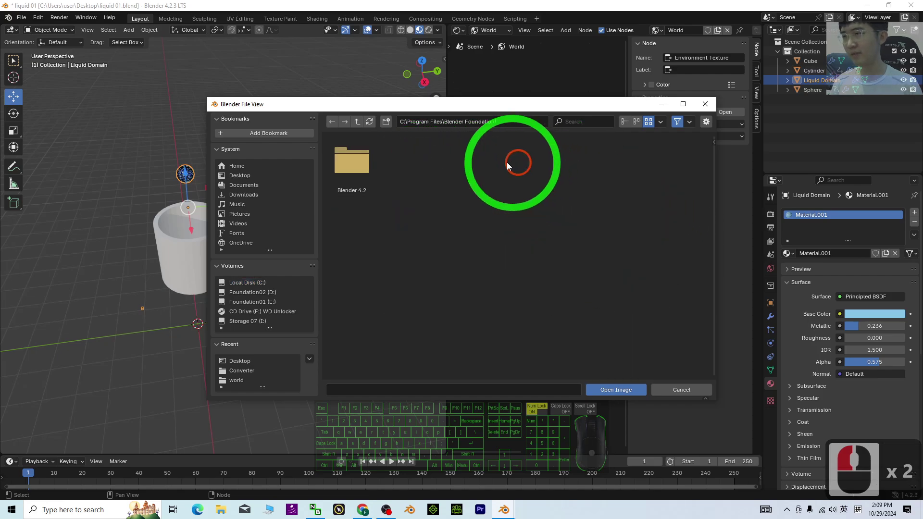
{"action": "double_click", "coordinate": [352, 161]}
{"action": "left_click", "coordinate": [349, 162]}
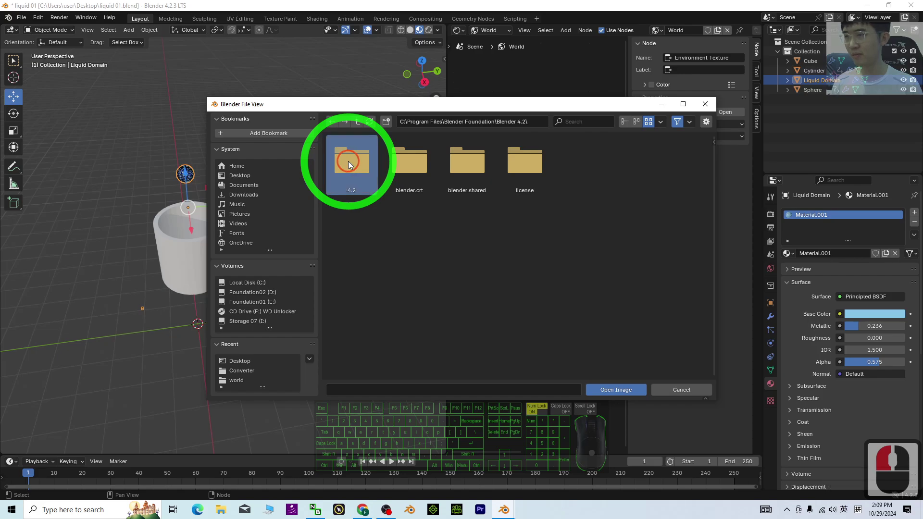
{"action": "double_click", "coordinate": [348, 163]}
{"action": "double_click", "coordinate": [361, 169]}
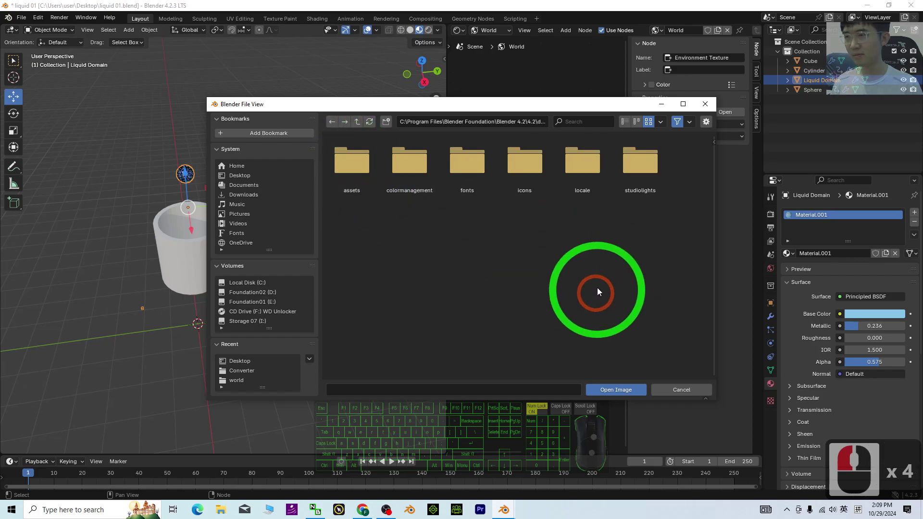
{"action": "double_click", "coordinate": [639, 163]}
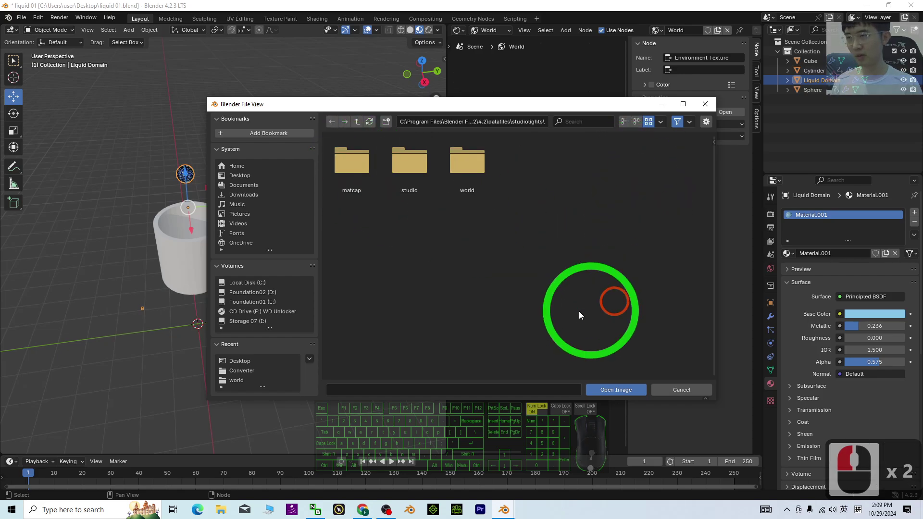
{"action": "double_click", "coordinate": [465, 160]}
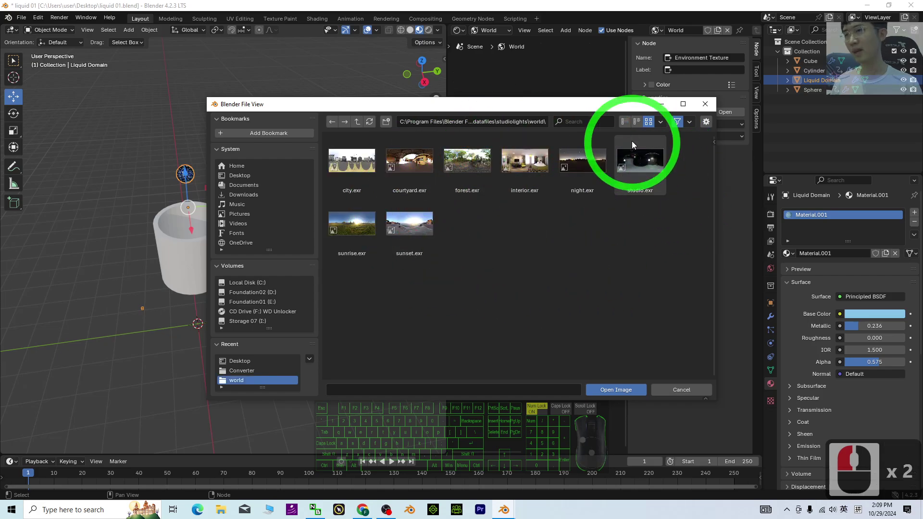
- Show the environment images as thumbnails and load forest.exr into the Environment Texture node
{"action": "left_click", "coordinate": [625, 122]}
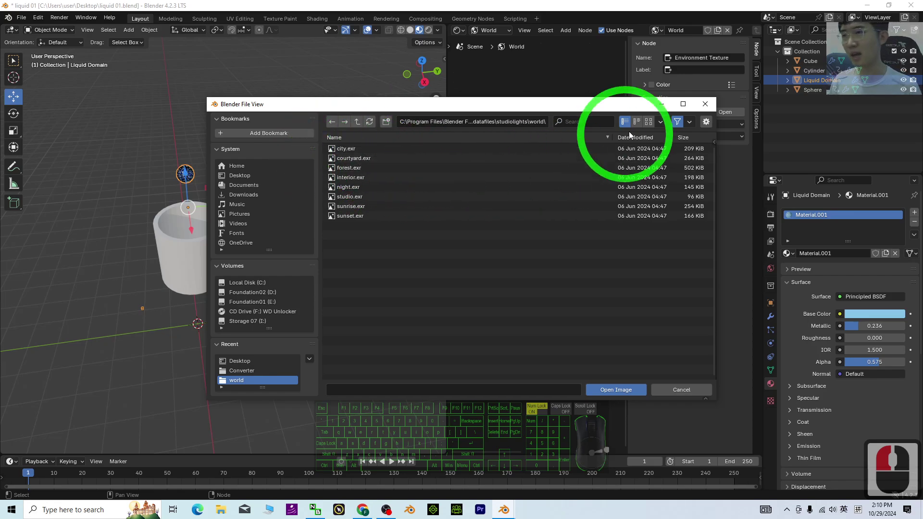
{"action": "left_click", "coordinate": [648, 122]}
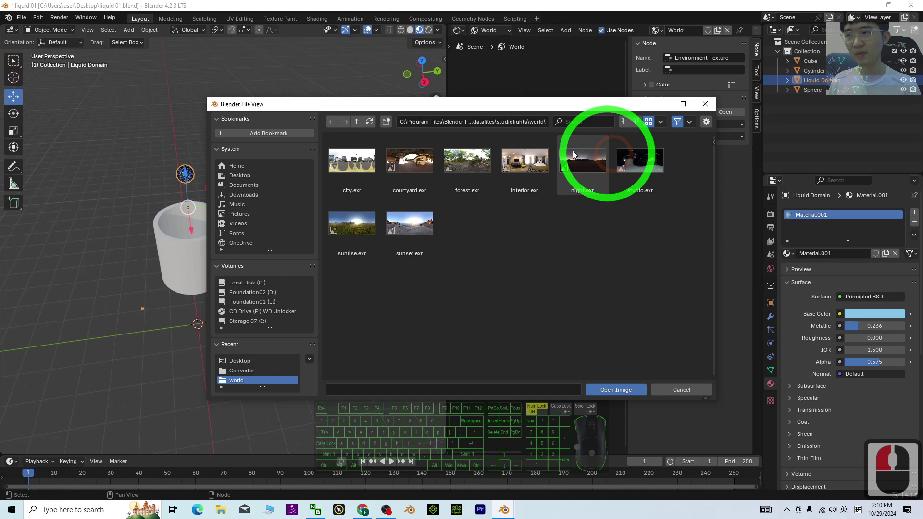
{"action": "double_click", "coordinate": [472, 166]}
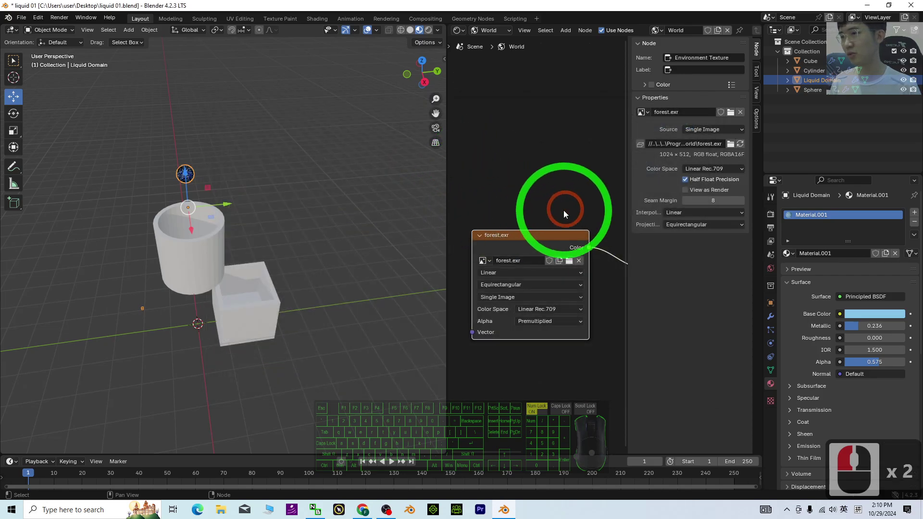
- Switch the 3D viewport to Rendered shading, play the liquid simulation against the forest background, and return to frame 1
{"action": "left_click", "coordinate": [430, 31]}
{"action": "scroll", "coordinate": [296, 276], "scroll_direction": "up", "scroll_amount": 6}
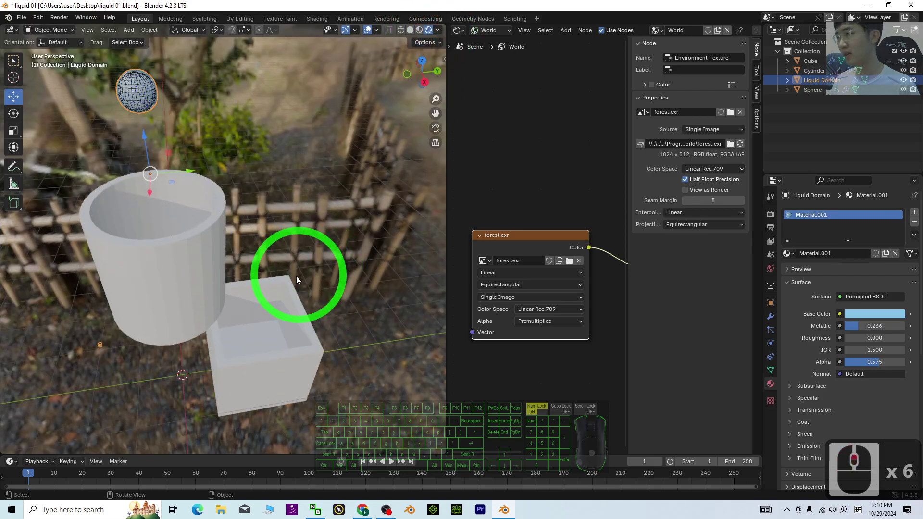
{"action": "left_click", "coordinate": [392, 462]}
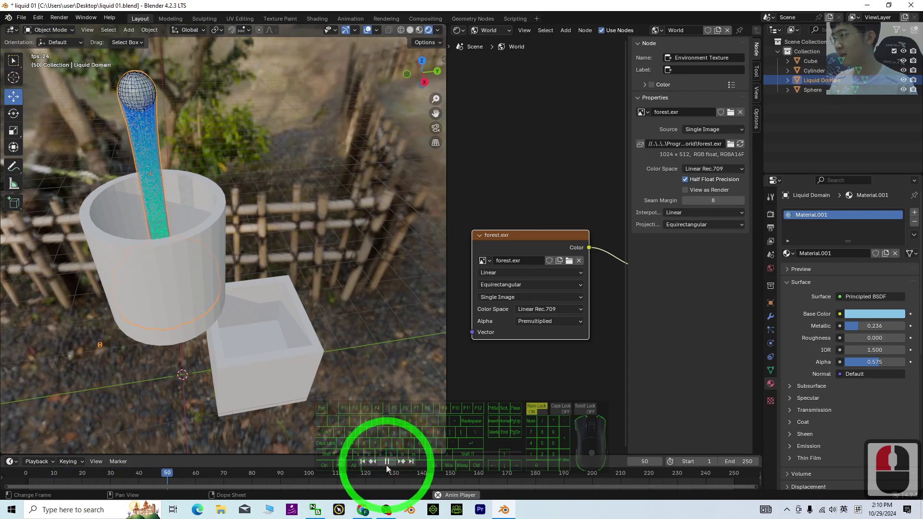
{"action": "middle_click_drag", "start_coordinate": [307, 244], "coordinate": [353, 235]}
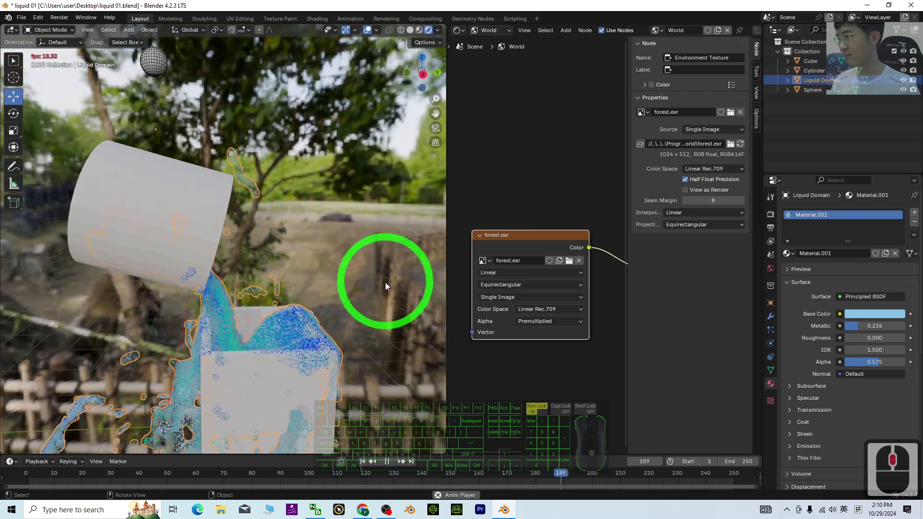
{"action": "left_click", "coordinate": [387, 462]}
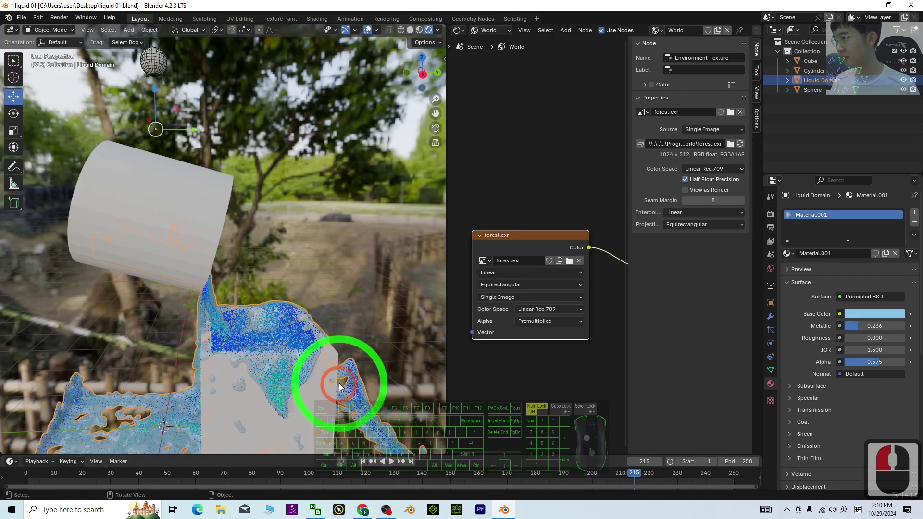
{"action": "left_click", "coordinate": [362, 462]}
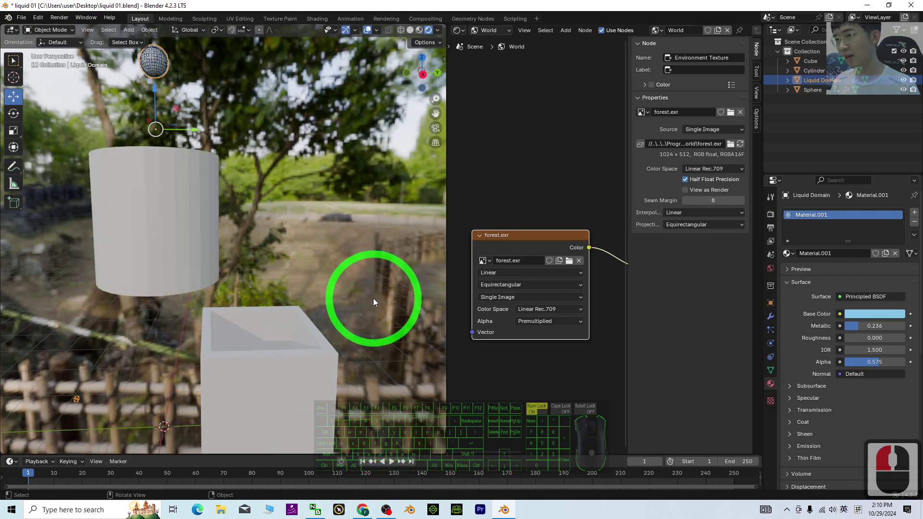
{"action": "scroll", "coordinate": [372, 300], "scroll_direction": "down", "scroll_amount": 4}
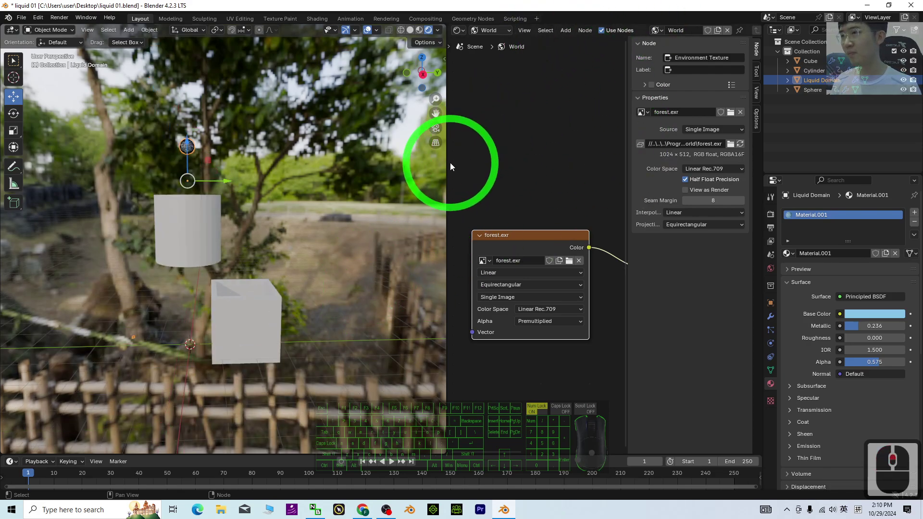
- Close the Shader Editor area so that a single 3D viewport fills the workspace
{"action": "left_click_drag", "start_coordinate": [450, 163], "coordinate": [259, 175]}
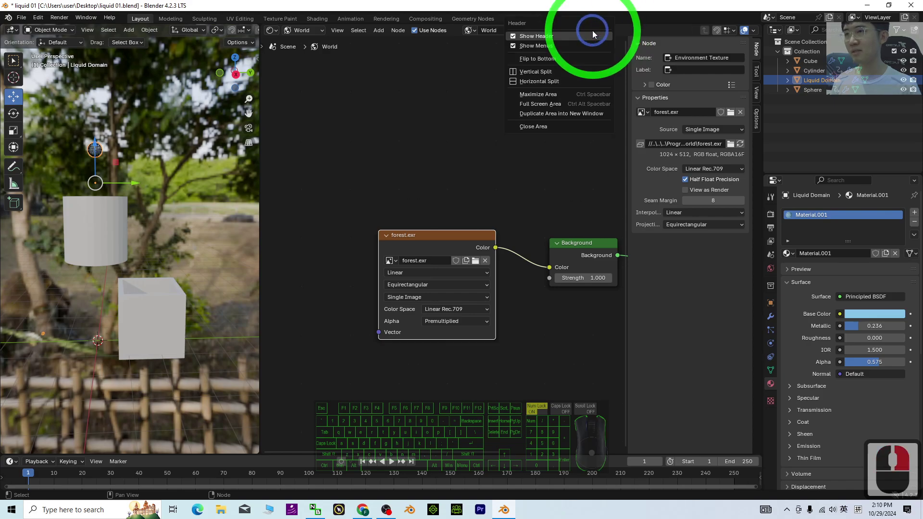
{"action": "left_click", "coordinate": [531, 127]}
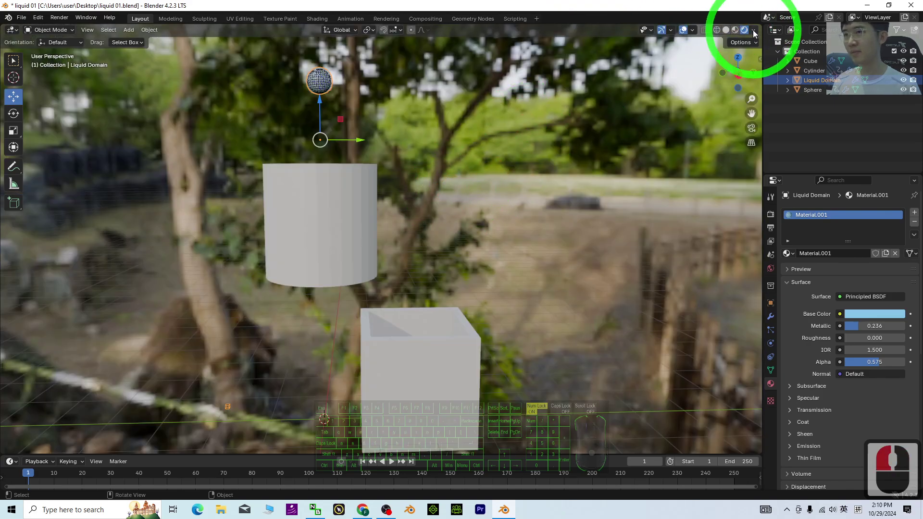
{"action": "scroll", "coordinate": [395, 175], "scroll_direction": "down", "scroll_amount": 4}
{"action": "scroll", "coordinate": [555, 247], "scroll_direction": "up", "scroll_amount": 3}
{"action": "scroll", "coordinate": [553, 255], "scroll_direction": "down", "scroll_amount": 2}
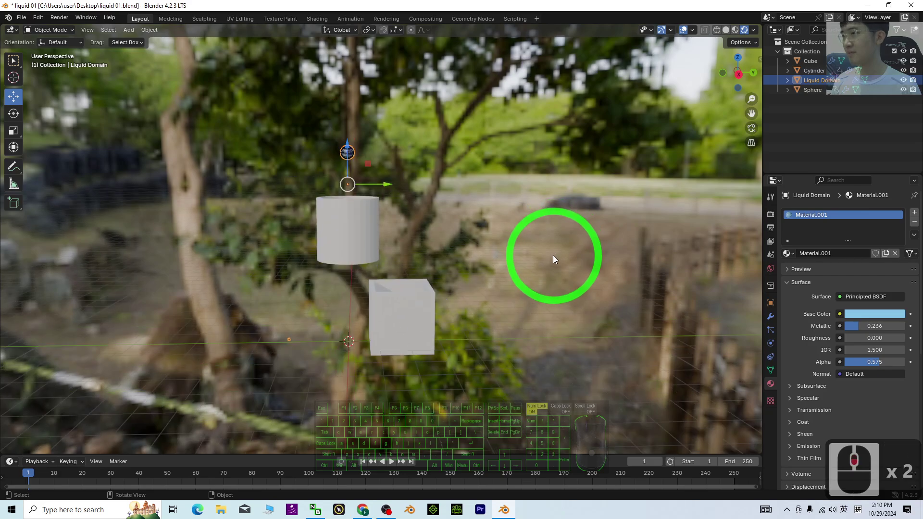
- Add a camera and give it a Track To constraint with the open box (Cube) as target
{"action": "middle_click_drag", "start_coordinate": [553, 255], "coordinate": [433, 192]}
{"action": "left_click", "coordinate": [128, 30]}
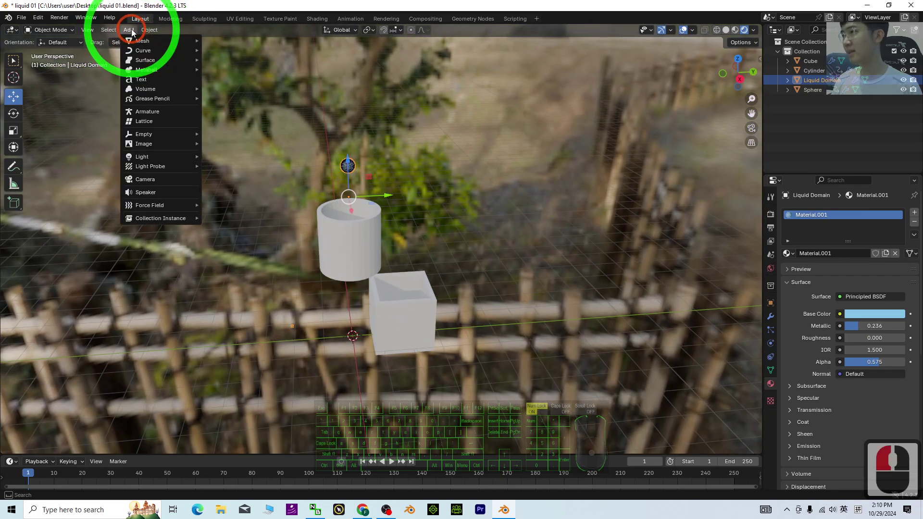
{"action": "left_click", "coordinate": [145, 180]}
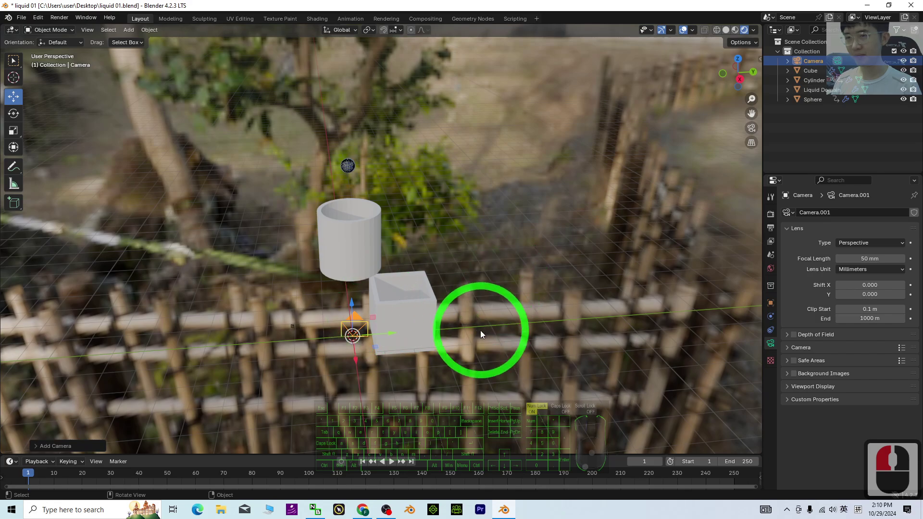
{"action": "left_click", "coordinate": [770, 332]}
{"action": "left_click", "coordinate": [817, 212]}
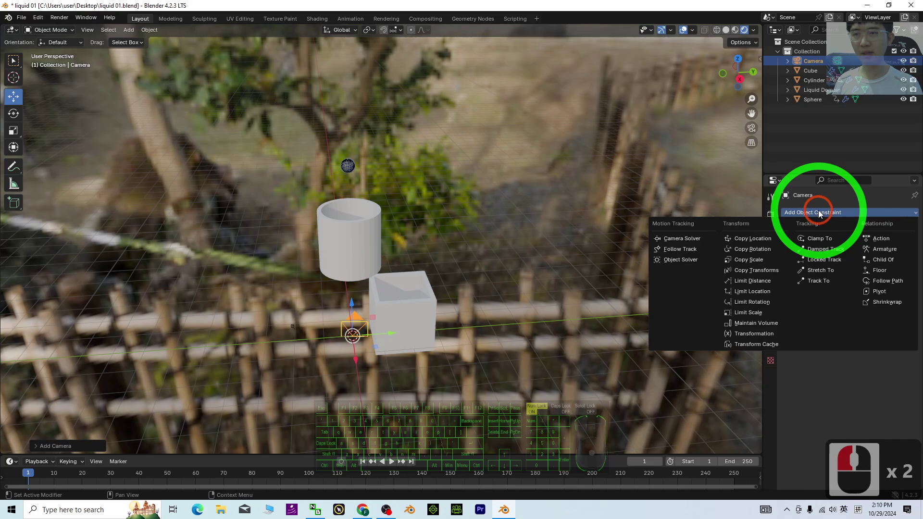
{"action": "left_click", "coordinate": [815, 281]}
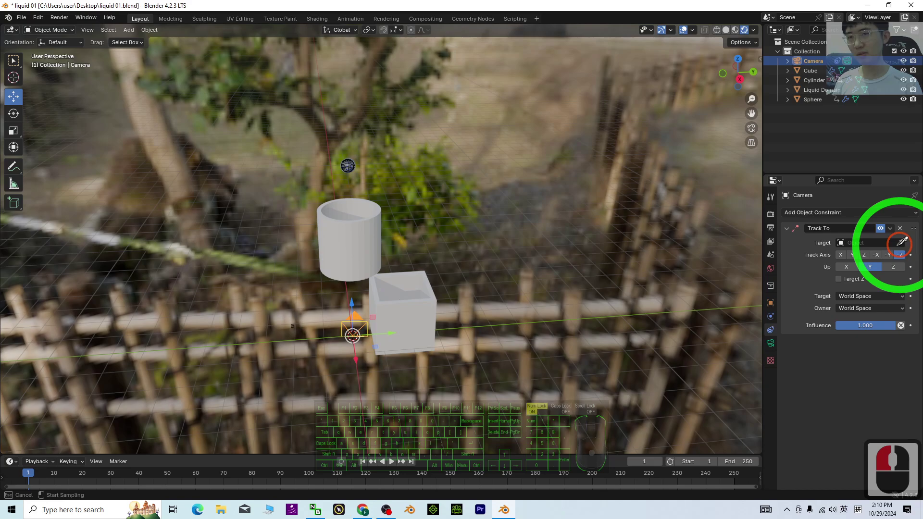
{"action": "left_click", "coordinate": [418, 309]}
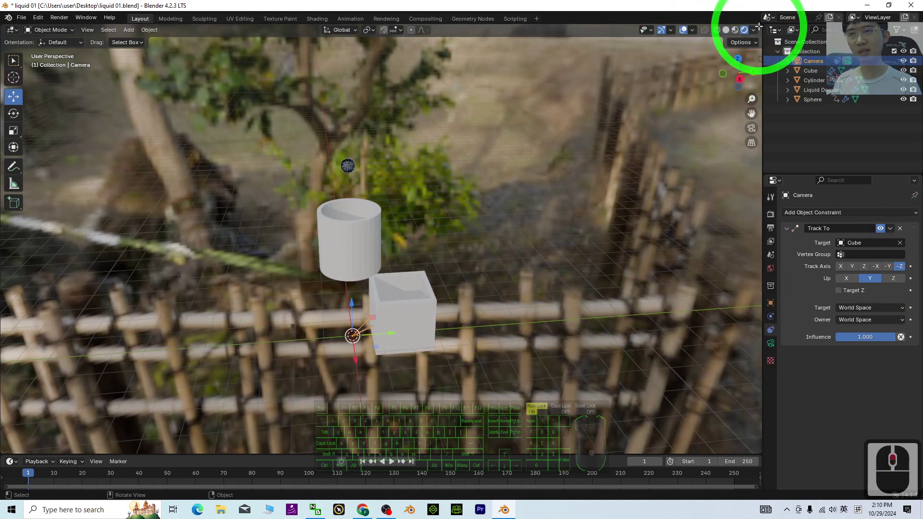
- Split the viewport in two, show the camera view in one area, and move the camera up and back to frame the cylinder and box
{"action": "left_click_drag", "start_coordinate": [758, 25], "coordinate": [442, 31]}
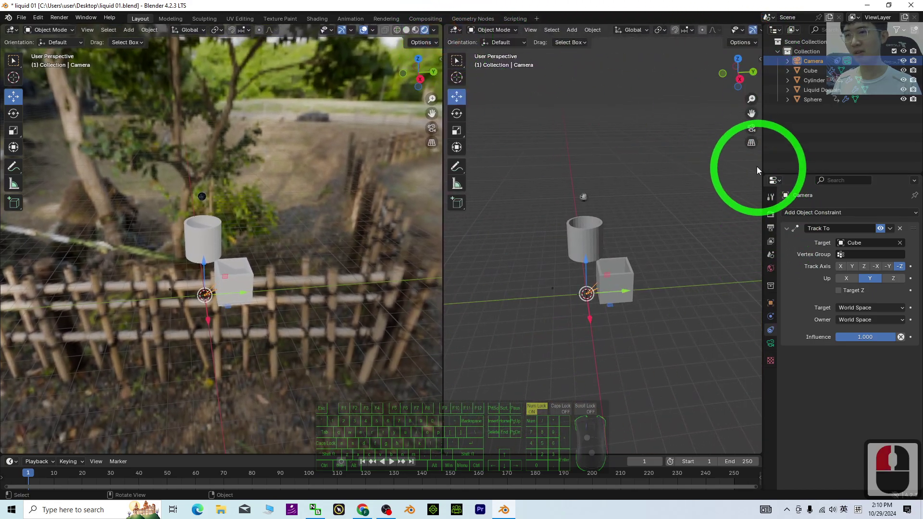
{"action": "left_click", "coordinate": [751, 128]}
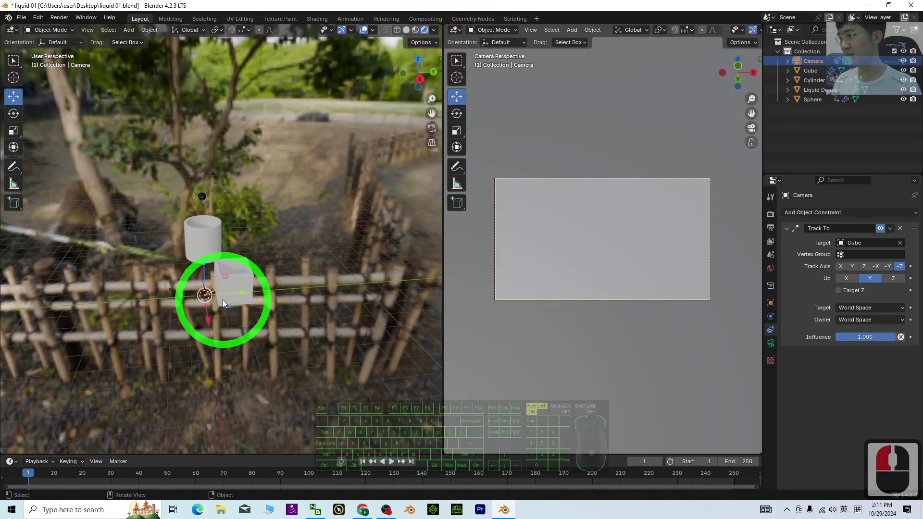
{"action": "left_click_drag", "start_coordinate": [227, 310], "coordinate": [175, 117]}
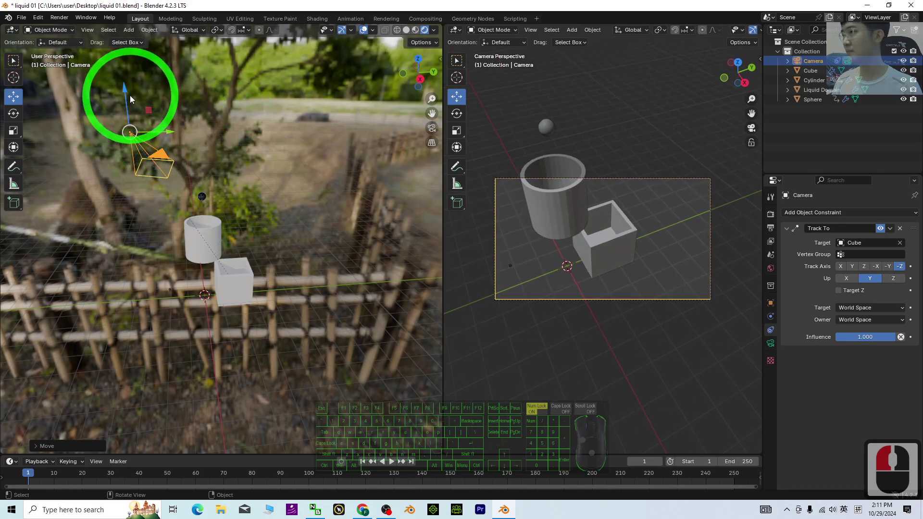
{"action": "left_click_drag", "start_coordinate": [130, 95], "coordinate": [97, 366]}
{"action": "scroll", "coordinate": [295, 186], "scroll_direction": "up", "scroll_amount": 4}
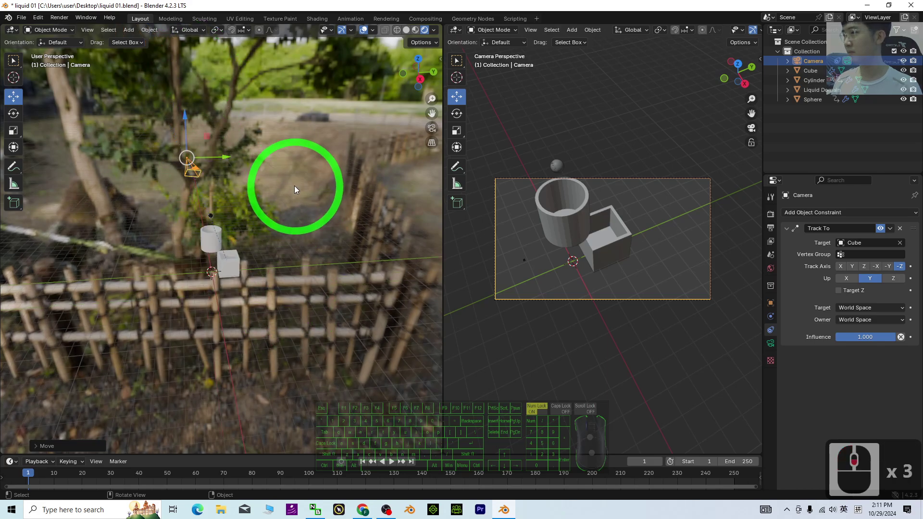
{"action": "middle_click_drag", "start_coordinate": [303, 198], "coordinate": [188, 224]}
{"action": "left_click_drag", "start_coordinate": [231, 209], "coordinate": [240, 191]}
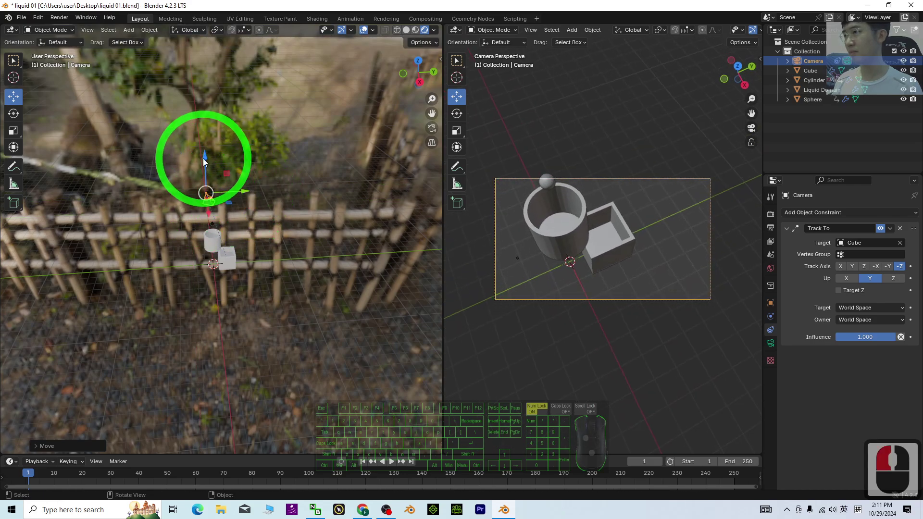
{"action": "left_click_drag", "start_coordinate": [205, 155], "coordinate": [206, 152]}
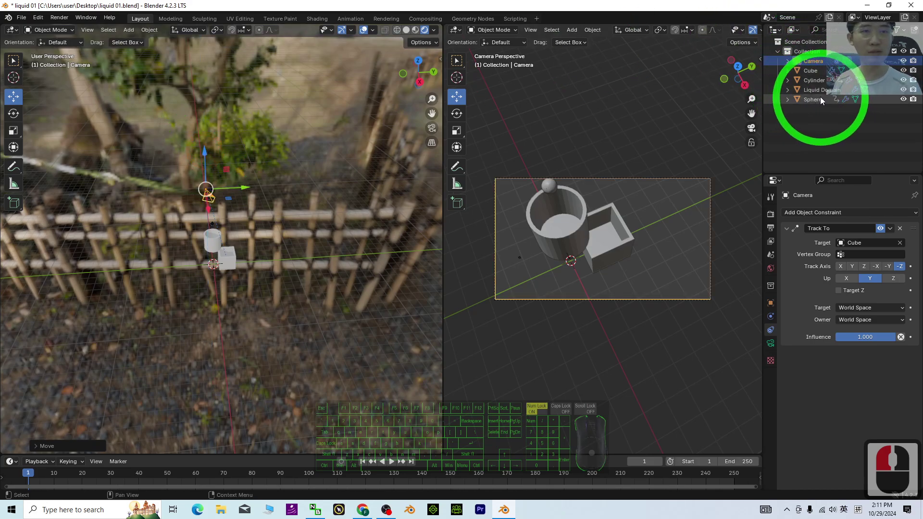
- Hide the Sphere in the viewport and disable it in renders
{"action": "left_click", "coordinate": [904, 100]}
{"action": "left_click", "coordinate": [914, 100]}
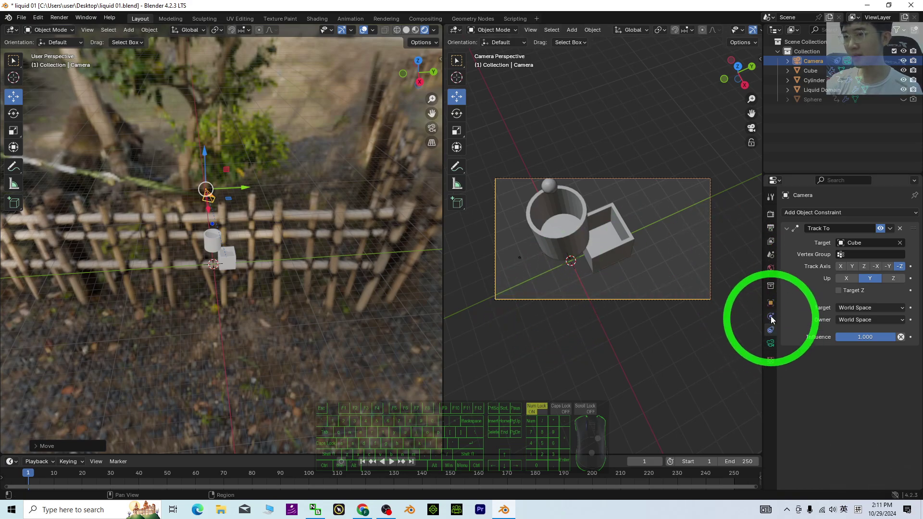
- Set the output file format to FFmpeg Video in the scene's output settings
{"action": "left_click", "coordinate": [772, 214]}
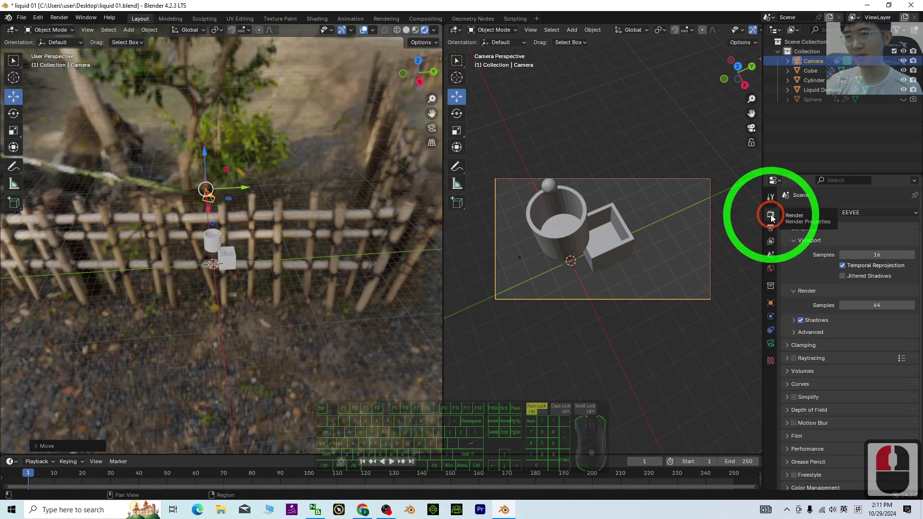
{"action": "left_click", "coordinate": [771, 227]}
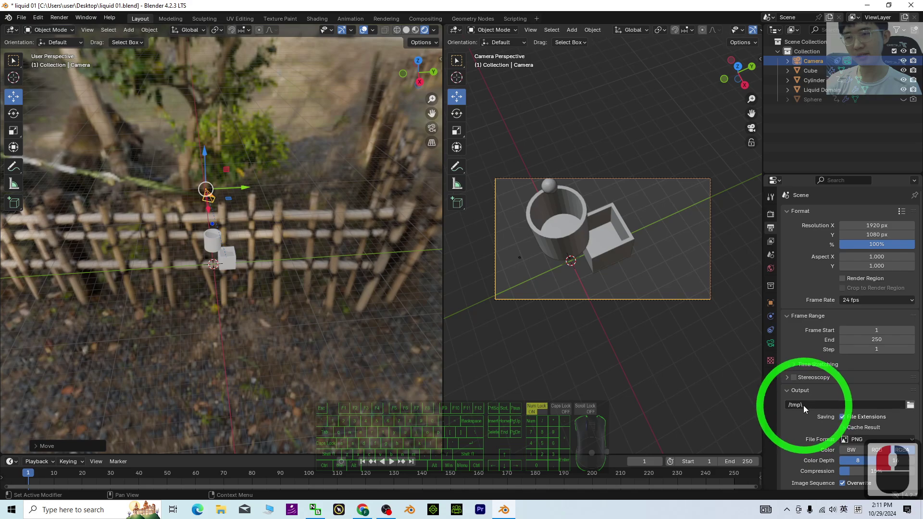
{"action": "scroll", "coordinate": [803, 406], "scroll_direction": "down", "scroll_amount": 3}
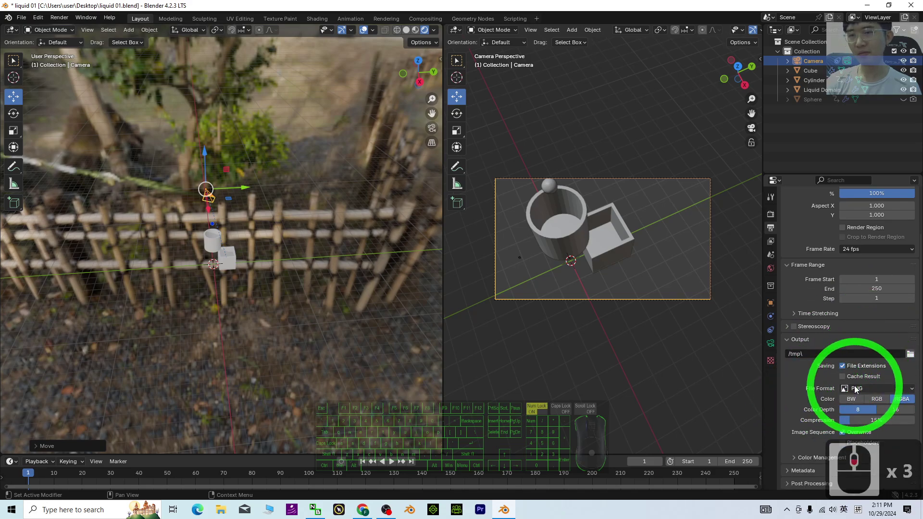
{"action": "left_click", "coordinate": [856, 390]}
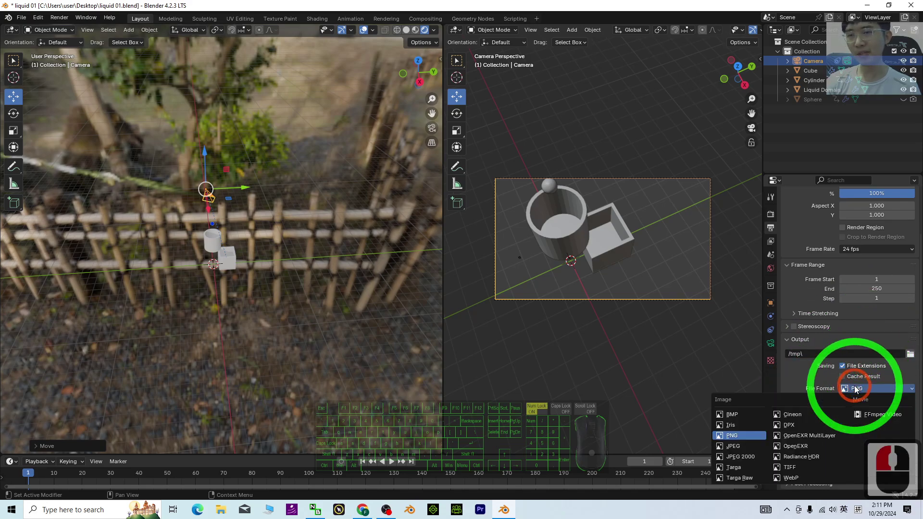
{"action": "left_click", "coordinate": [874, 415]}
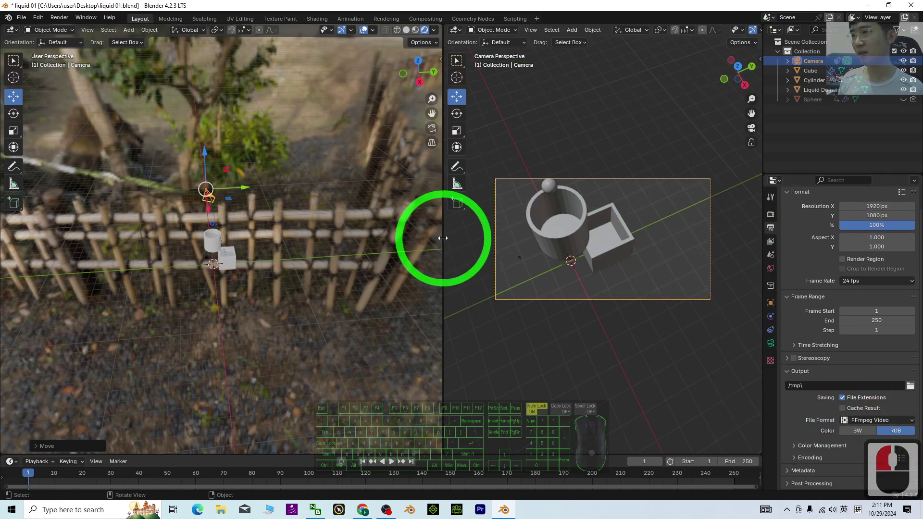
- Switch the camera view area to Rendered shading and adjust the split between the two viewports
{"action": "left_click_drag", "start_coordinate": [443, 238], "coordinate": [239, 221]}
{"action": "left_click", "coordinate": [745, 30]}
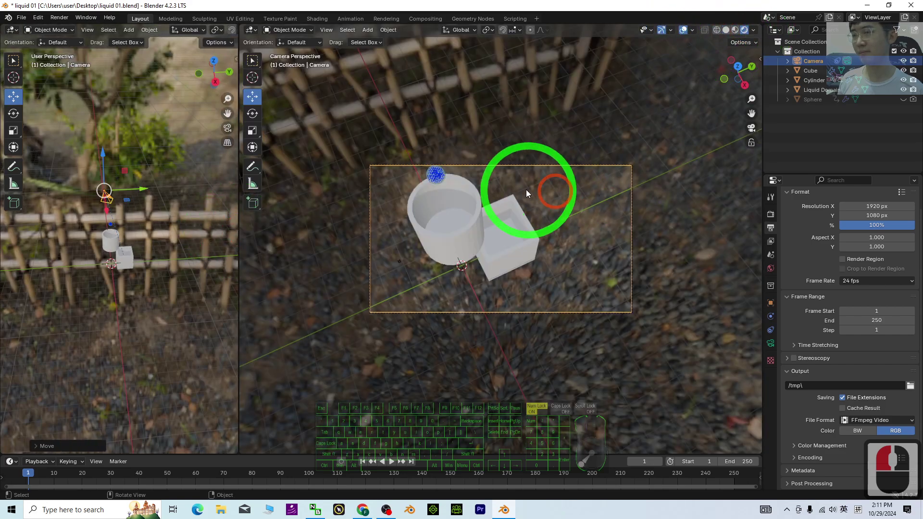
{"action": "left_click_drag", "start_coordinate": [239, 300], "coordinate": [371, 313]}
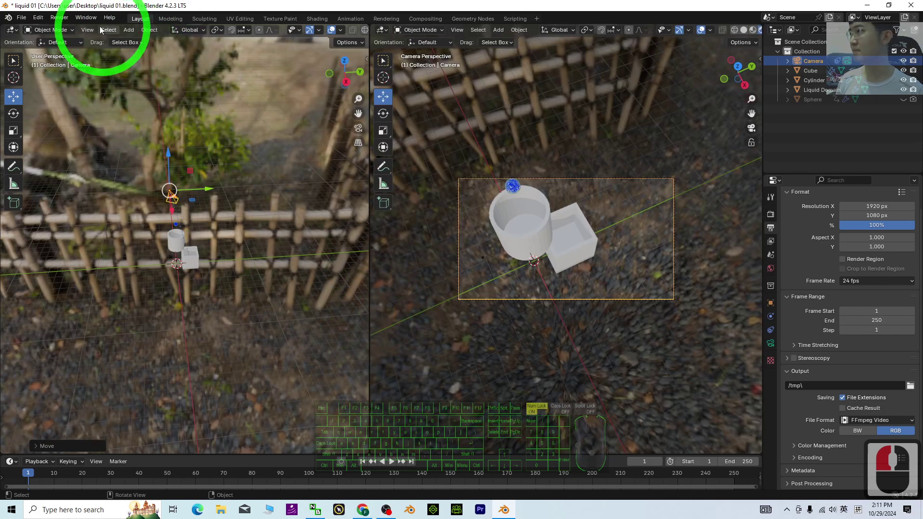
- Render the full animation and minimize the render window
{"action": "left_click", "coordinate": [59, 19]}
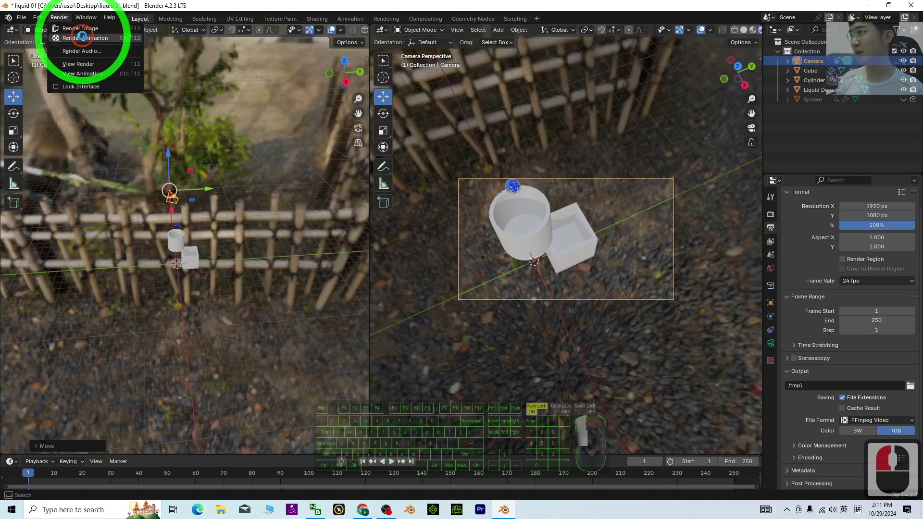
{"action": "left_click", "coordinate": [83, 37]}
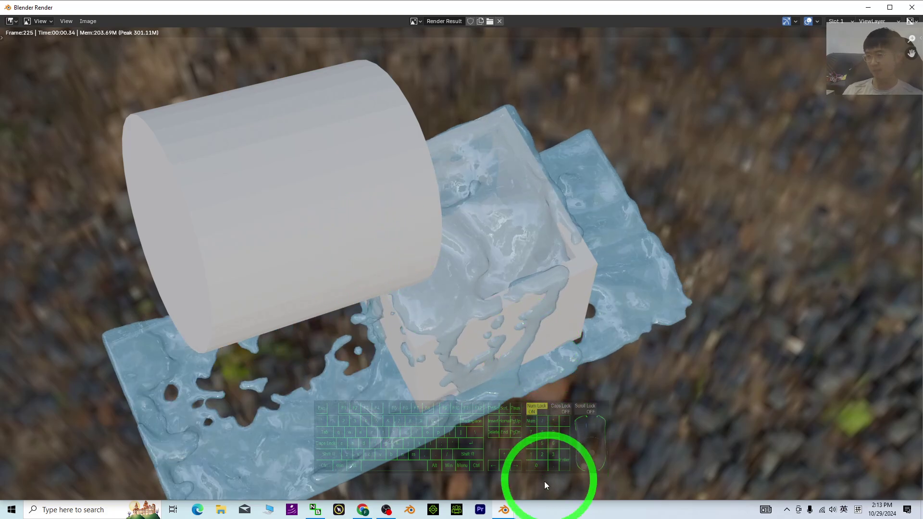
{"action": "left_click", "coordinate": [868, 7]}
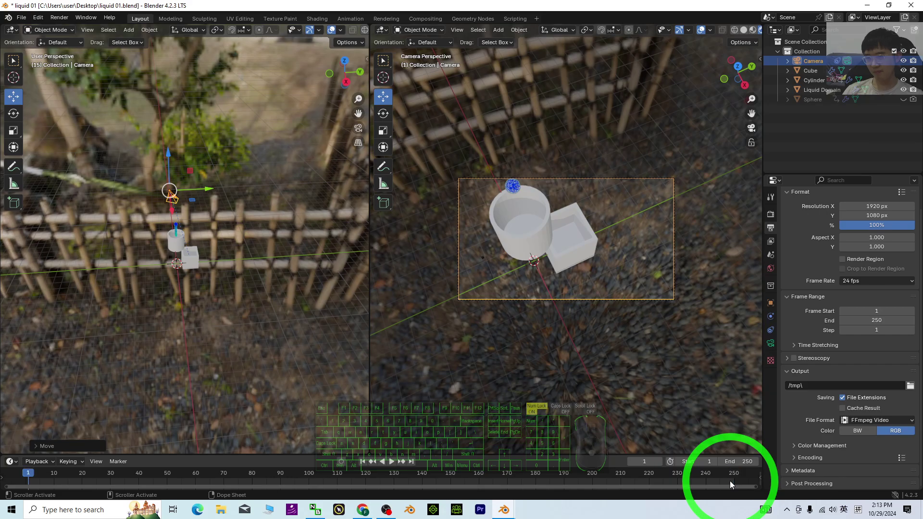
- Switch to a new File Explorer window, browse into Local Disk (C:) and play the rendered animation video
{"action": "left_click", "coordinate": [871, 5]}
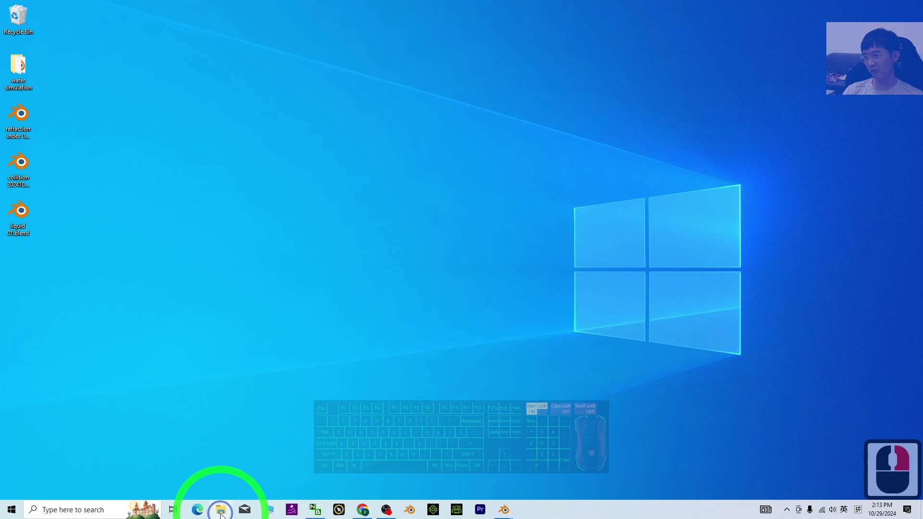
{"action": "right_click", "coordinate": [221, 514]}
{"action": "left_click", "coordinate": [197, 471]}
{"action": "left_click", "coordinate": [260, 158]}
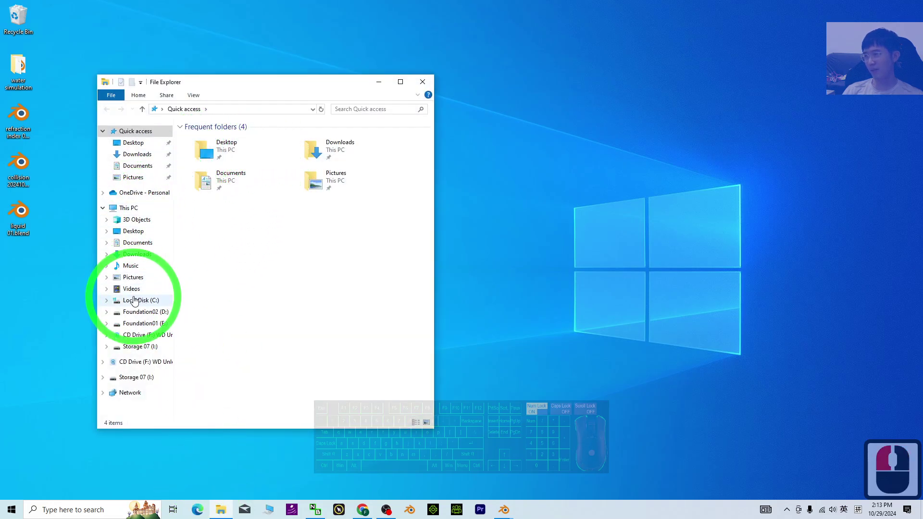
{"action": "left_click", "coordinate": [136, 208]}
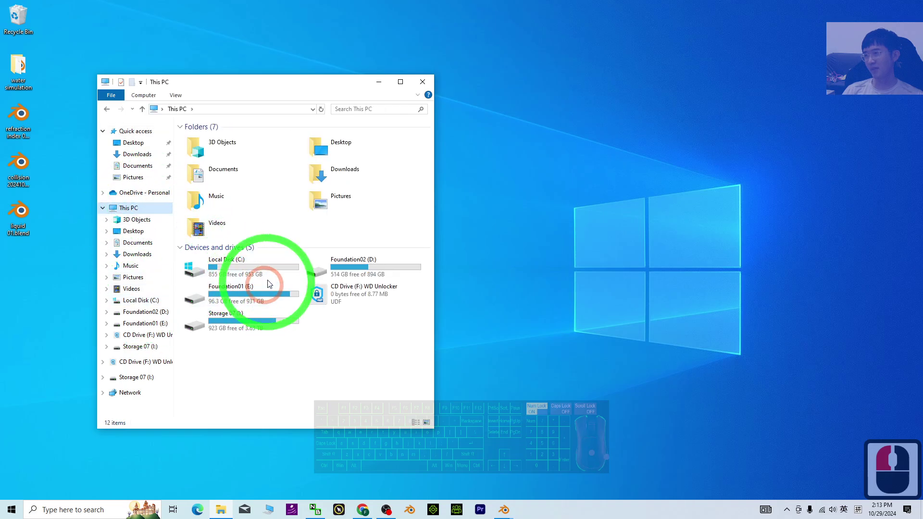
{"action": "double_click", "coordinate": [219, 268]}
{"action": "double_click", "coordinate": [198, 198]}
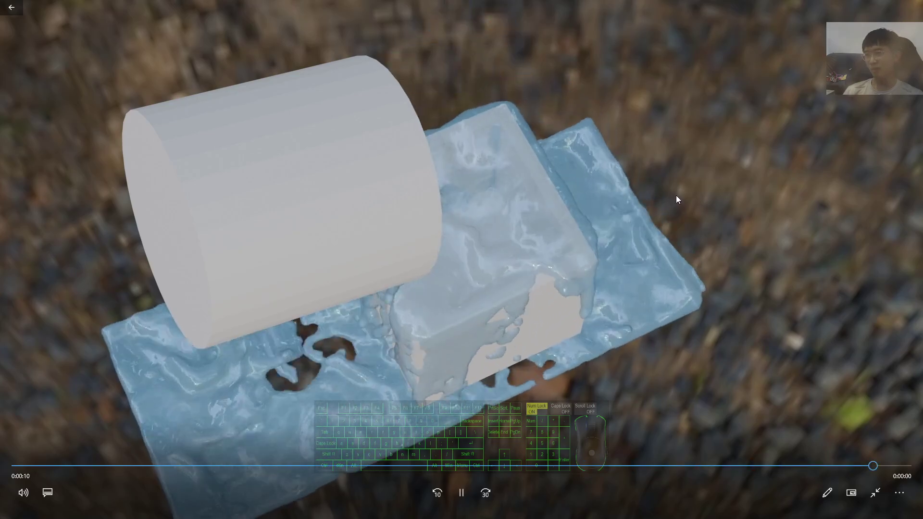
- Exit full-screen playback and replay the rendered 0001-0250 video to examine how the liquid fills the cylinder and spills over the box
{"action": "double_click", "coordinate": [676, 195]}
{"action": "left_click", "coordinate": [625, 292]}
{"action": "left_click_drag", "start_coordinate": [624, 292], "coordinate": [615, 300]}
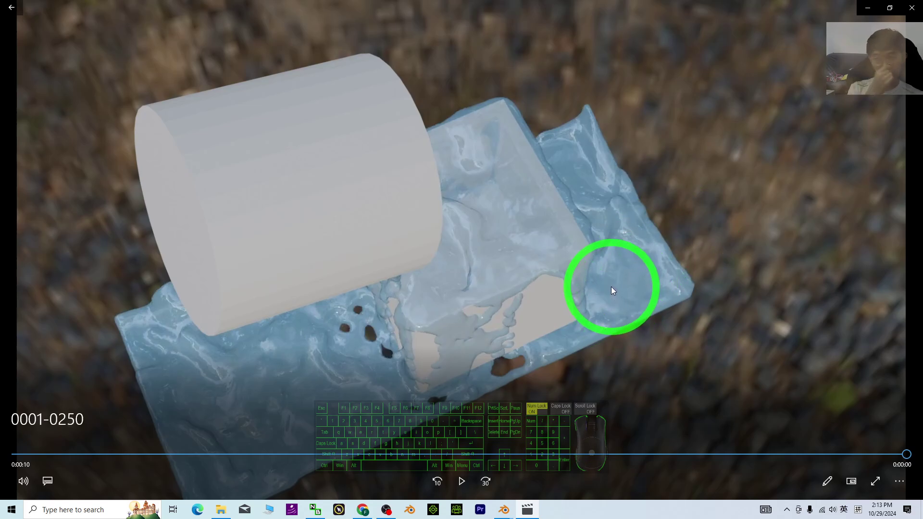
{"action": "mouse_move", "coordinate": [553, 206]}
{"action": "left_mouse_down"}
{"action": "mouse_move", "coordinate": [634, 258]}
{"action": "mouse_move", "coordinate": [402, 287]}
{"action": "left_mouse_up"}
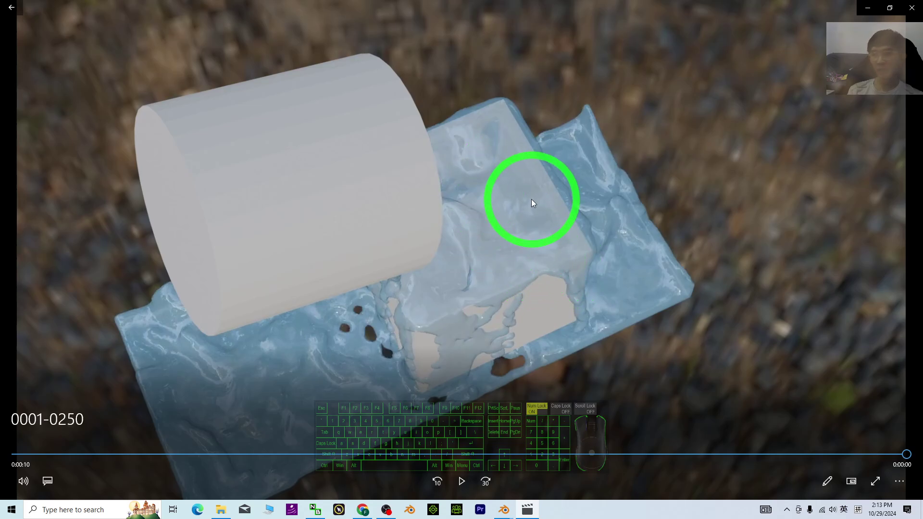
{"action": "mouse_move", "coordinate": [532, 202]}
{"action": "left_mouse_down"}
{"action": "mouse_move", "coordinate": [644, 231]}
{"action": "mouse_move", "coordinate": [678, 260]}
{"action": "mouse_move", "coordinate": [677, 285]}
{"action": "mouse_move", "coordinate": [622, 243]}
{"action": "mouse_move", "coordinate": [740, 305]}
{"action": "mouse_move", "coordinate": [456, 487]}
{"action": "left_mouse_up"}
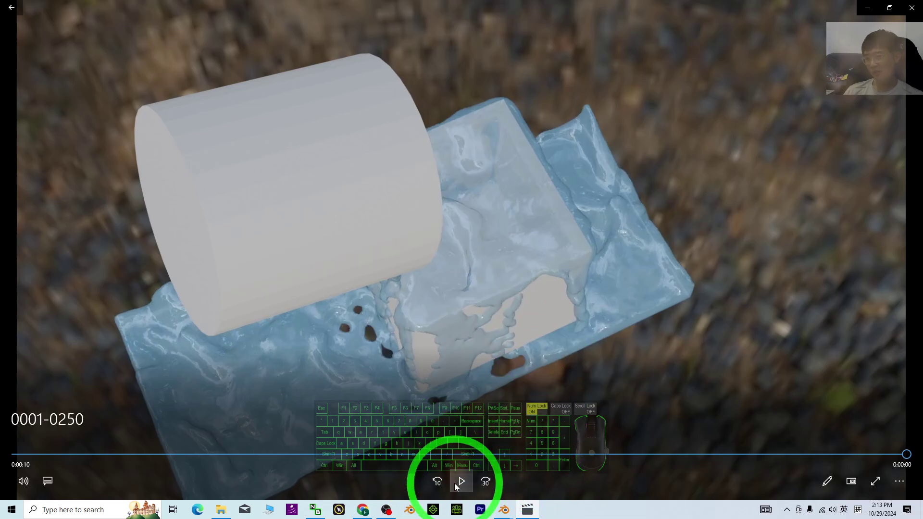
{"action": "left_click", "coordinate": [456, 485]}
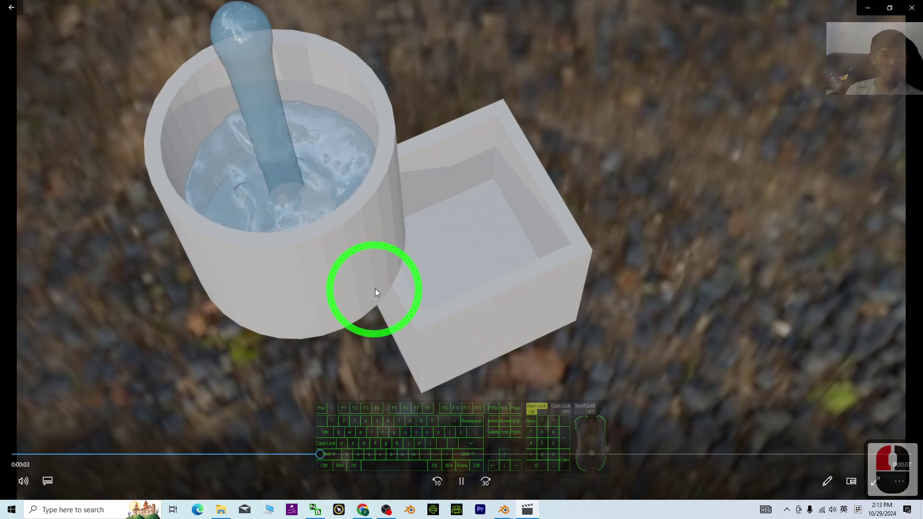
{"action": "mouse_move", "coordinate": [375, 291]}
{"action": "left_mouse_down"}
{"action": "mouse_move", "coordinate": [348, 231]}
{"action": "mouse_move", "coordinate": [279, 206]}
{"action": "mouse_move", "coordinate": [352, 171]}
{"action": "mouse_move", "coordinate": [443, 198]}
{"action": "left_mouse_up"}
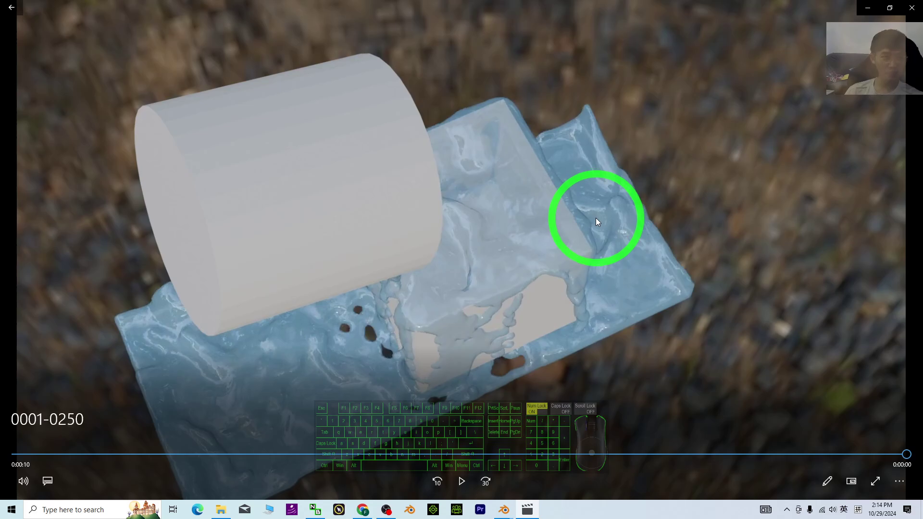
{"action": "left_click", "coordinate": [461, 485]}
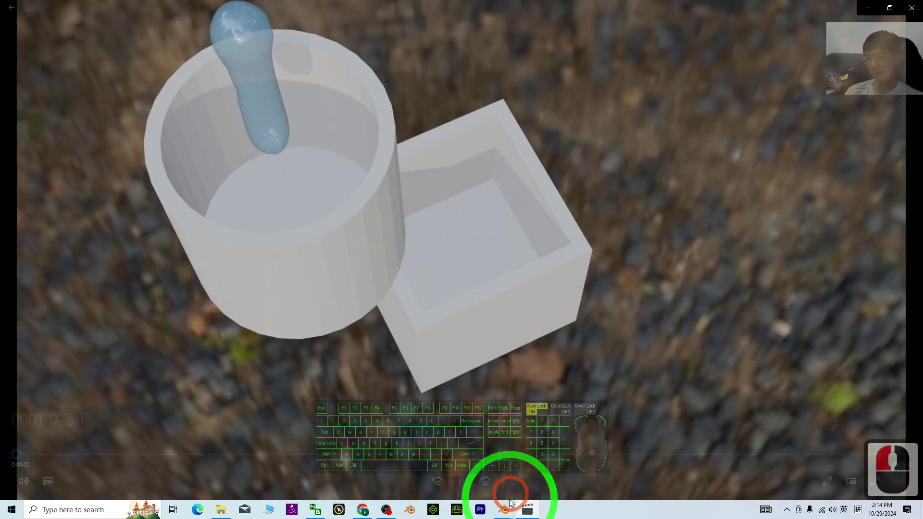
- Switch to Blender, set the camera view area to Solid shading and play the liquid simulation in the viewports
{"action": "mouse_move", "coordinate": [504, 508]}
{"action": "left_click", "coordinate": [465, 474]}
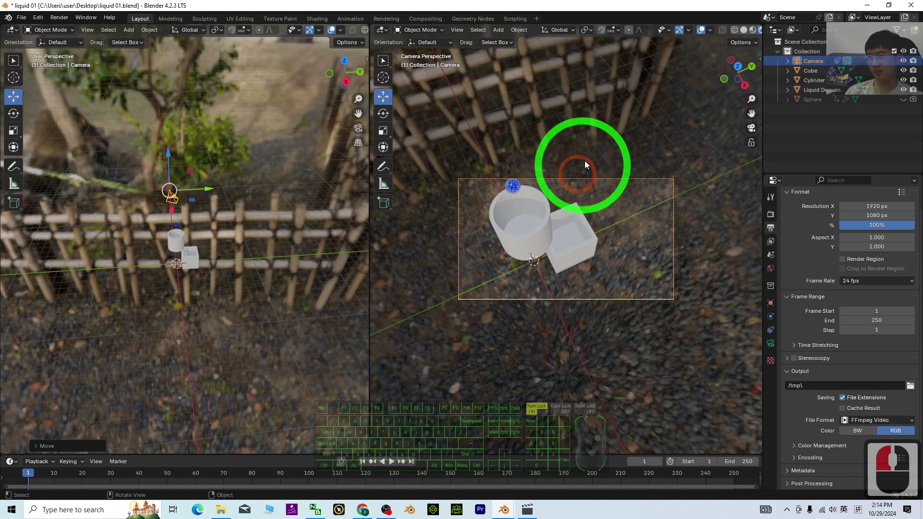
{"action": "left_click", "coordinate": [743, 31]}
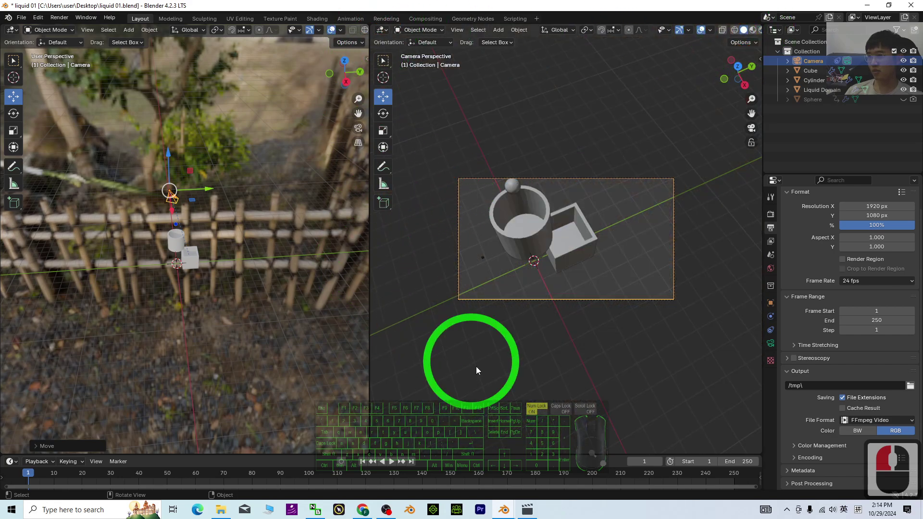
{"action": "scroll", "coordinate": [214, 265], "scroll_direction": "up", "scroll_amount": 10}
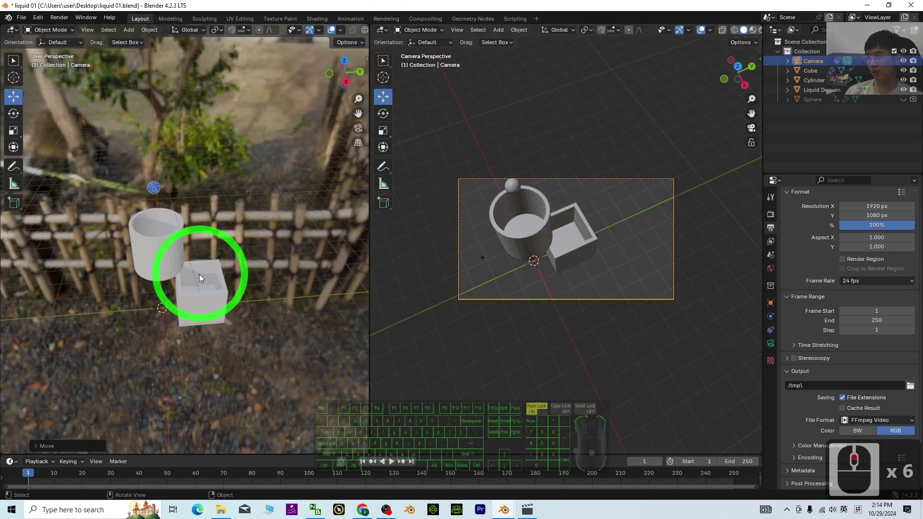
{"action": "left_click", "coordinate": [394, 462]}
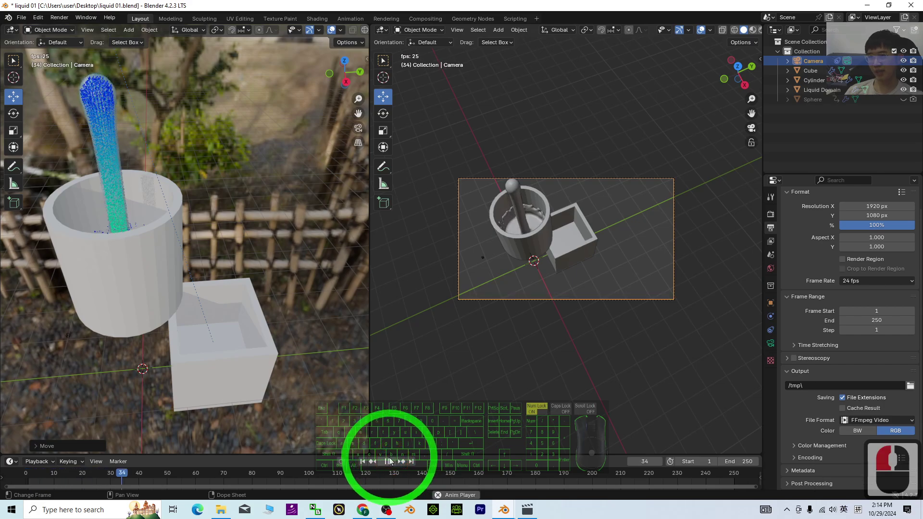
{"action": "scroll", "coordinate": [547, 249], "scroll_direction": "up", "scroll_amount": 6}
{"action": "scroll", "coordinate": [534, 230], "scroll_direction": "down", "scroll_amount": 1}
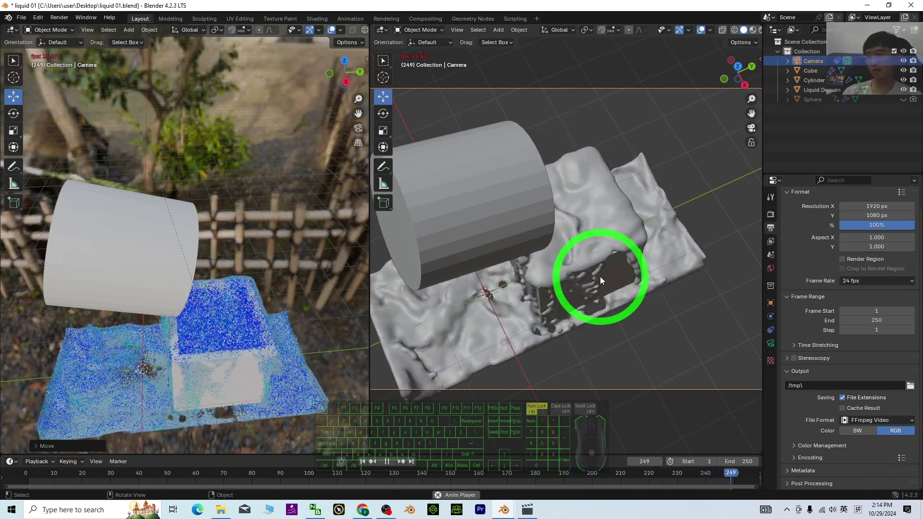
- Switch back to the video player and play the rendered animation again
{"action": "left_click", "coordinate": [527, 509]}
{"action": "left_click", "coordinate": [462, 482]}
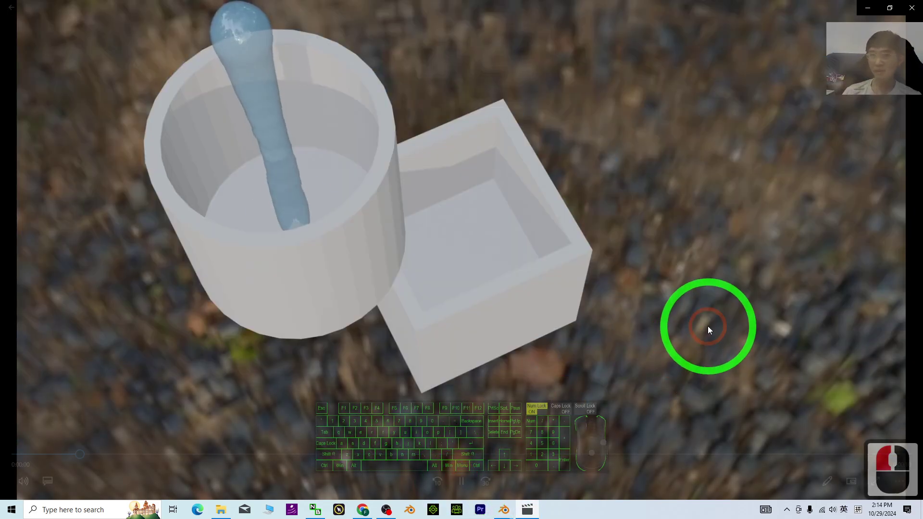